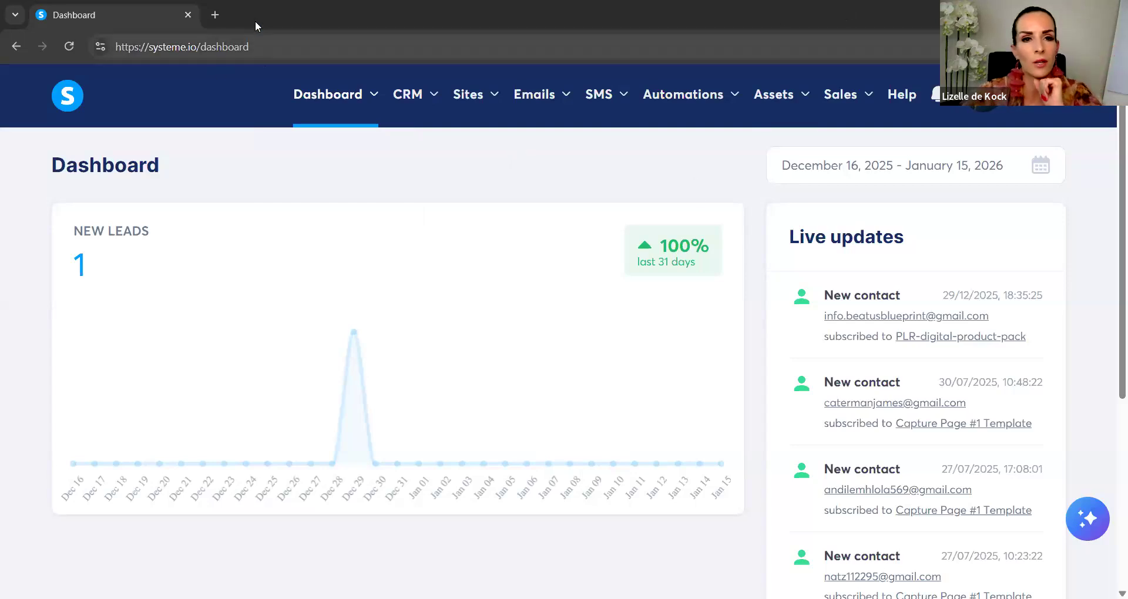
Open the systeme.io home page in a new browser tab
click(215, 14)
text(systeme)
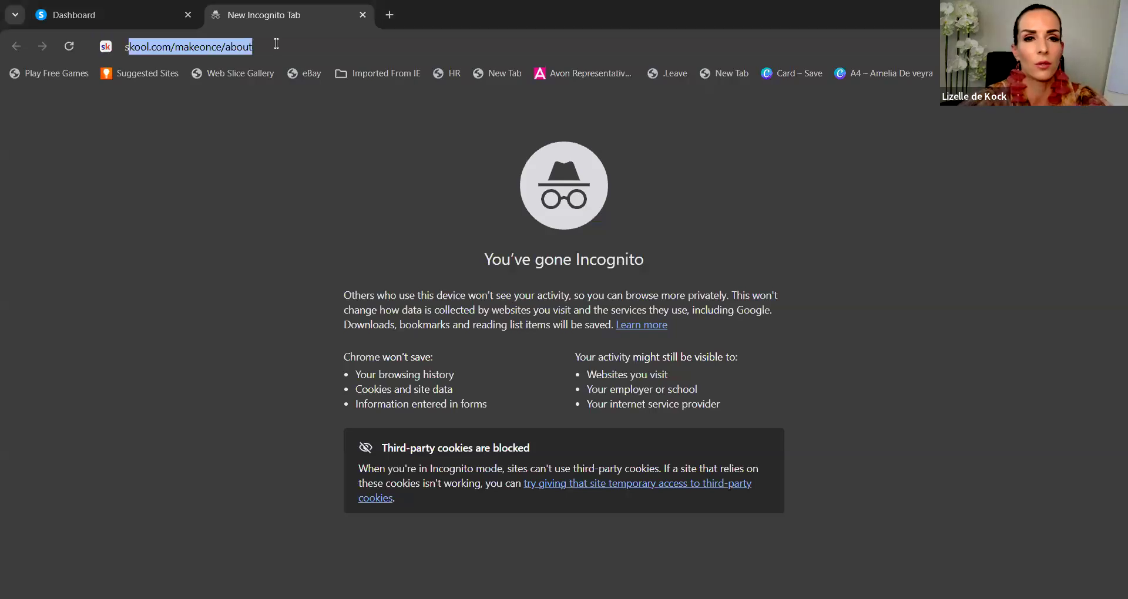
text(.io)
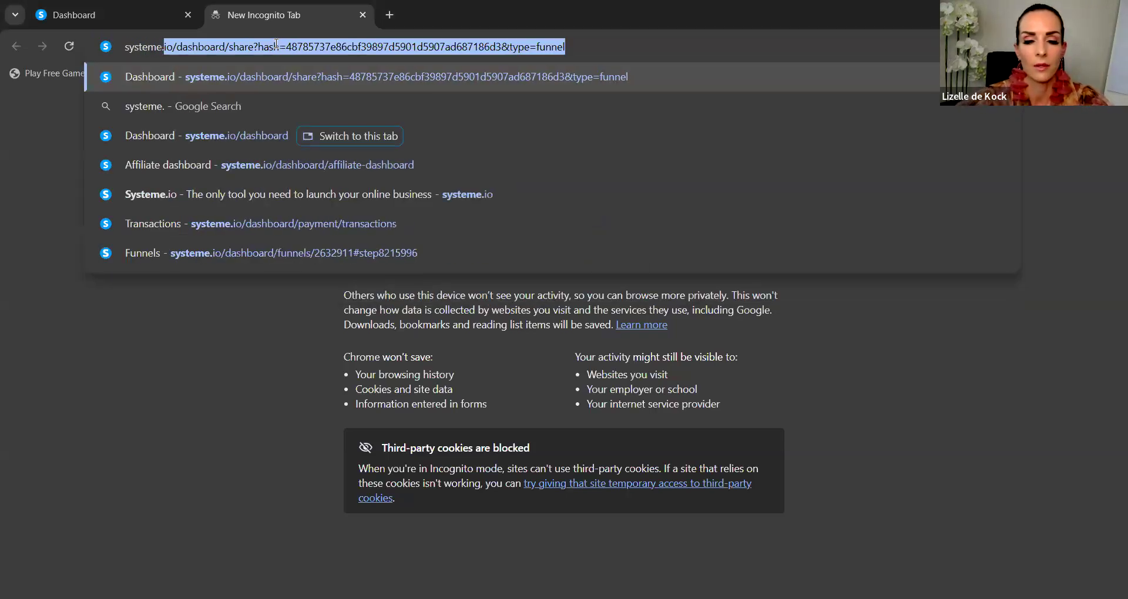
key(Return)
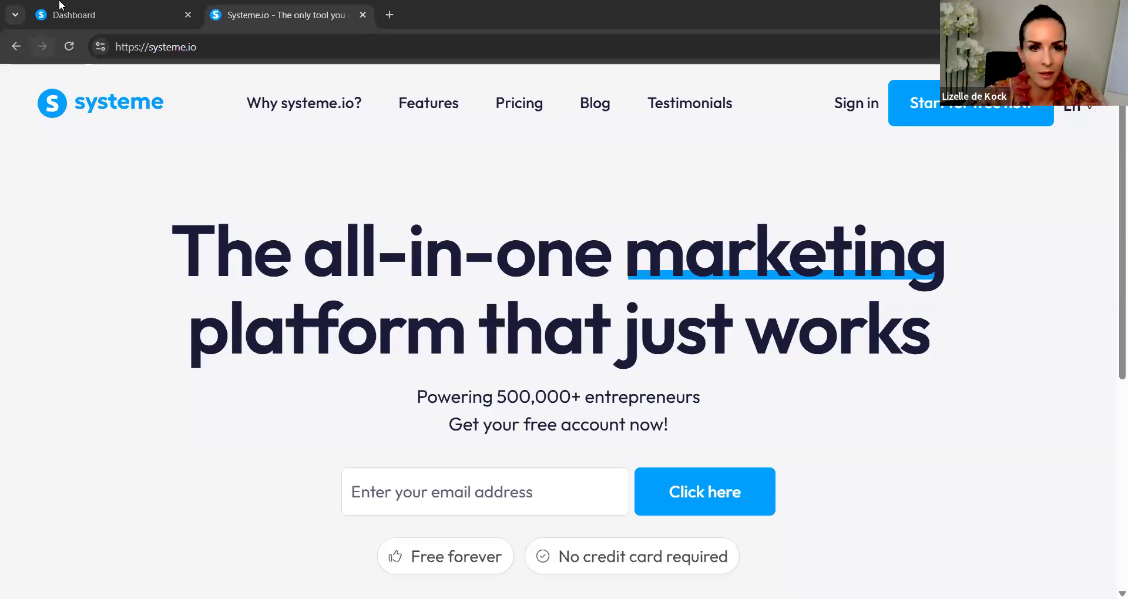
Return to the dashboard tab and open the My plan page in the account settings
click(77, 15)
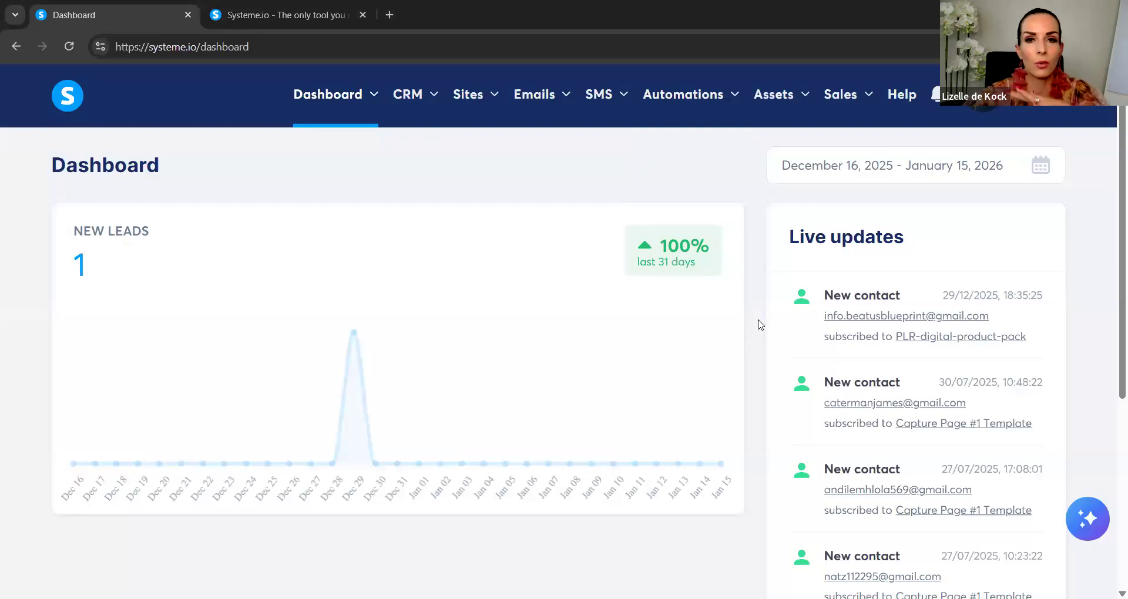
mouse_move(982, 95)
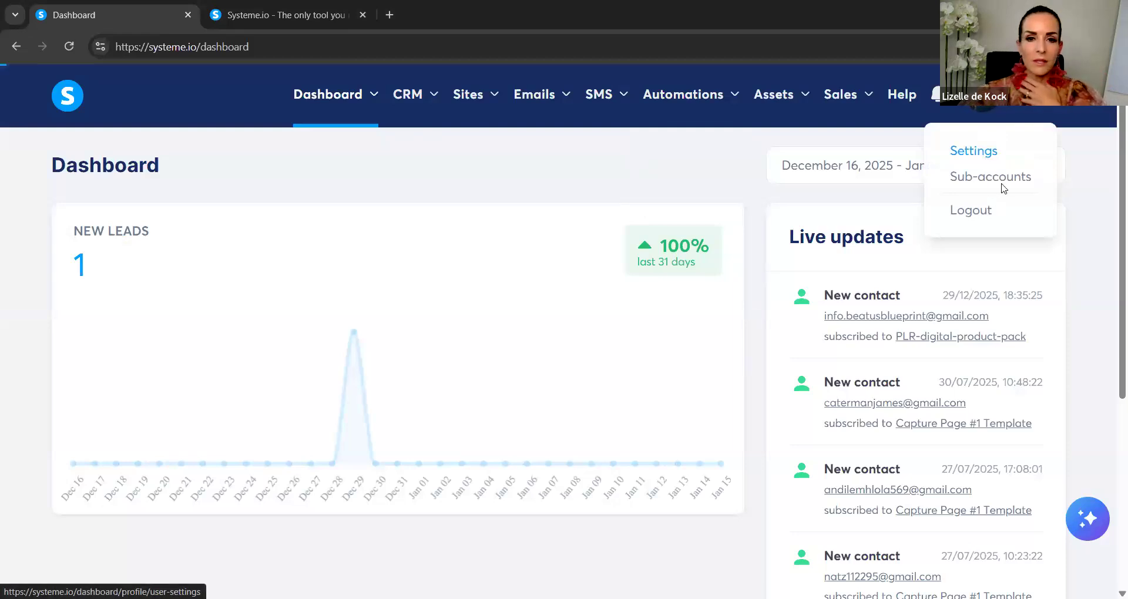
click(976, 151)
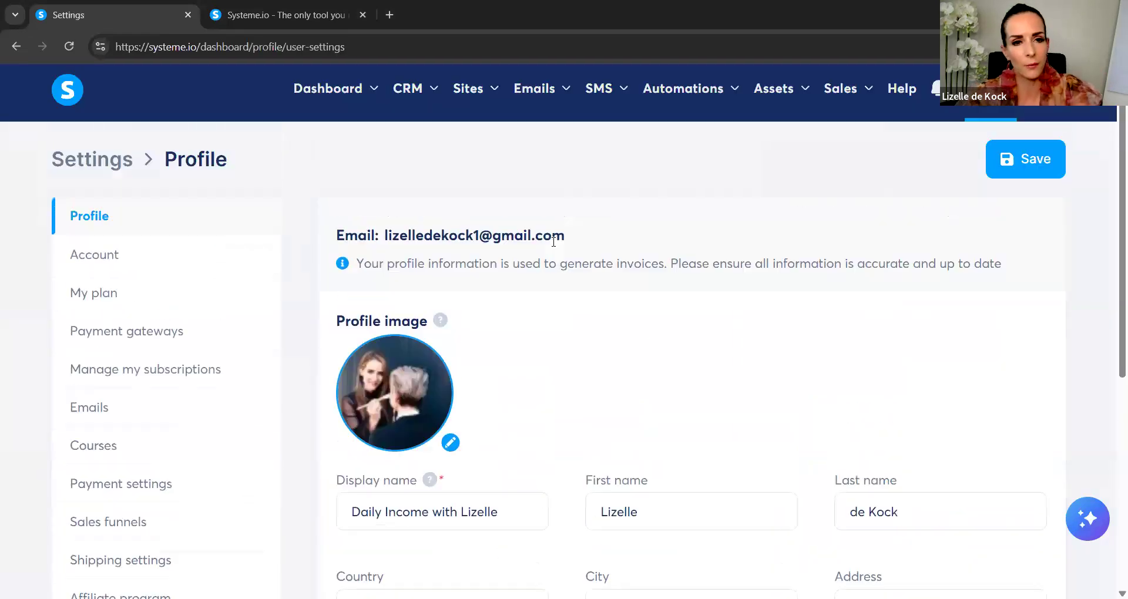
click(176, 258)
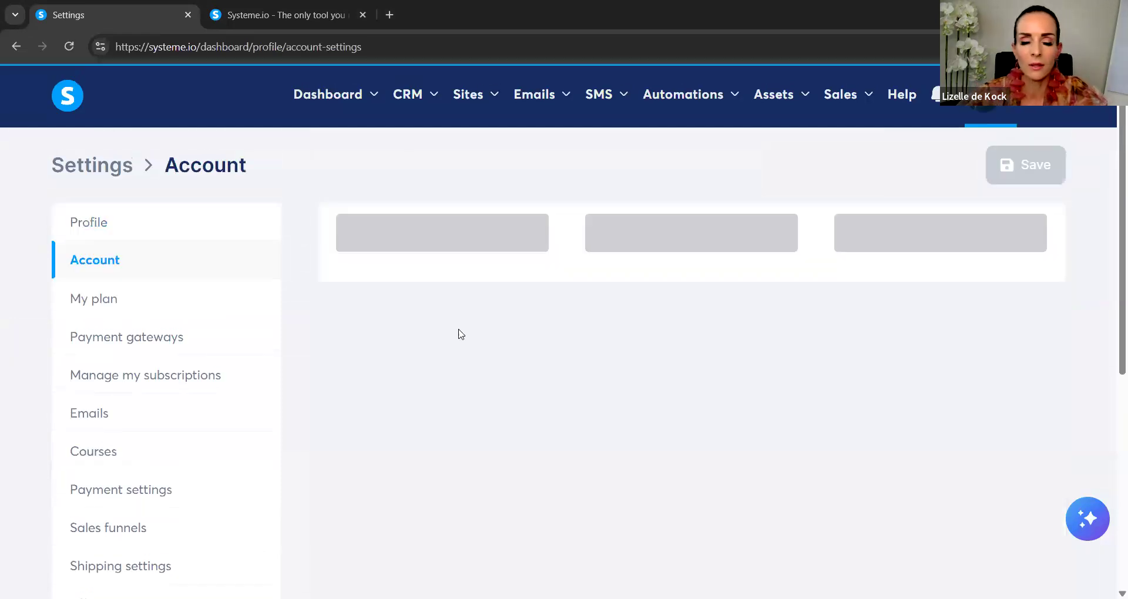
click(100, 299)
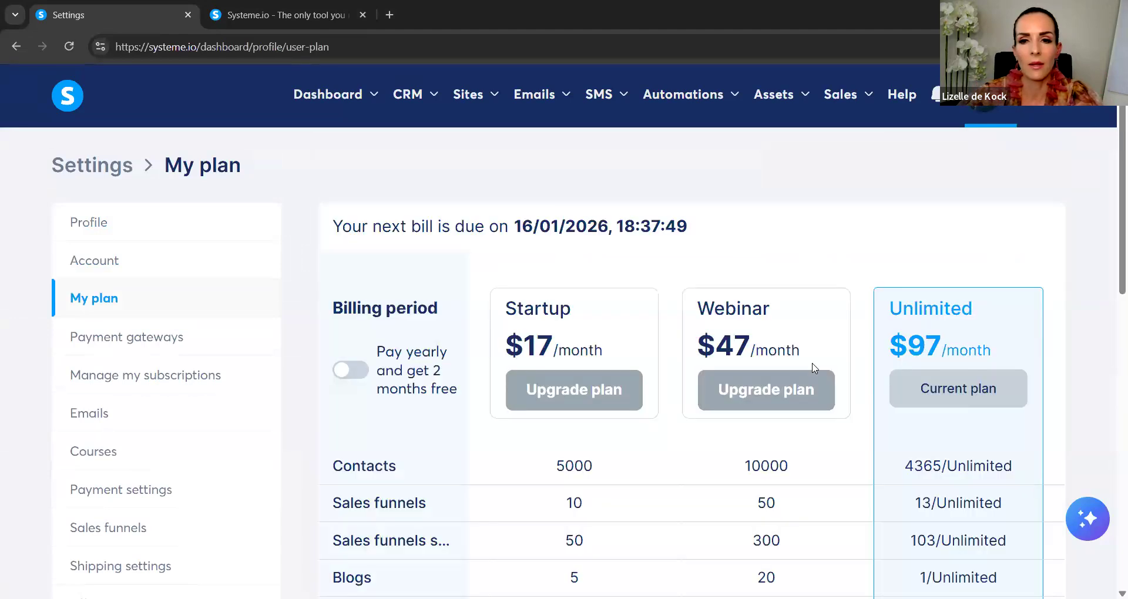
Examine the plan comparison table, comparing prices and feature limits of the Startup, Webinar and Unlimited plans
scroll(705, 352, down, 3)
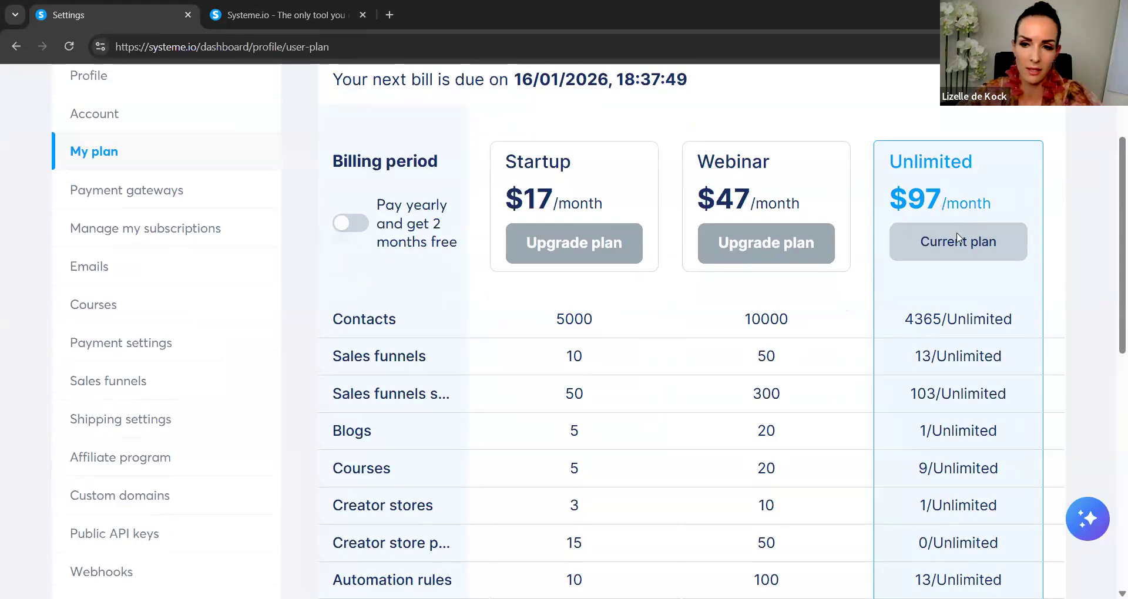
scroll(423, 370, down, 1)
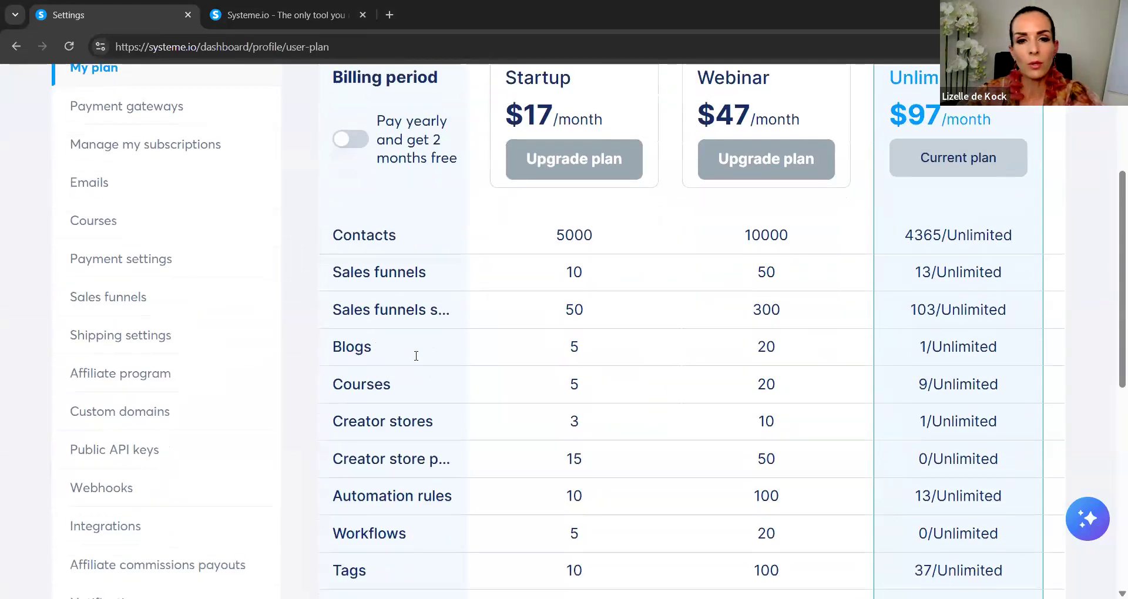
scroll(449, 441, down, 1)
scroll(566, 426, down, 2)
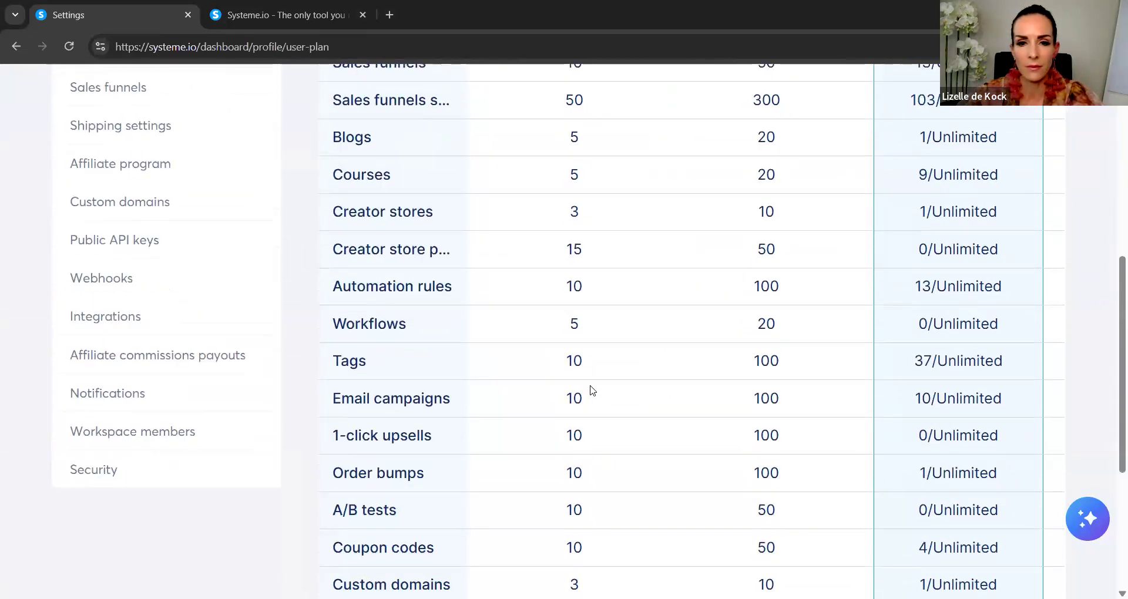
scroll(587, 390, up, 4)
scroll(558, 308, up, 2)
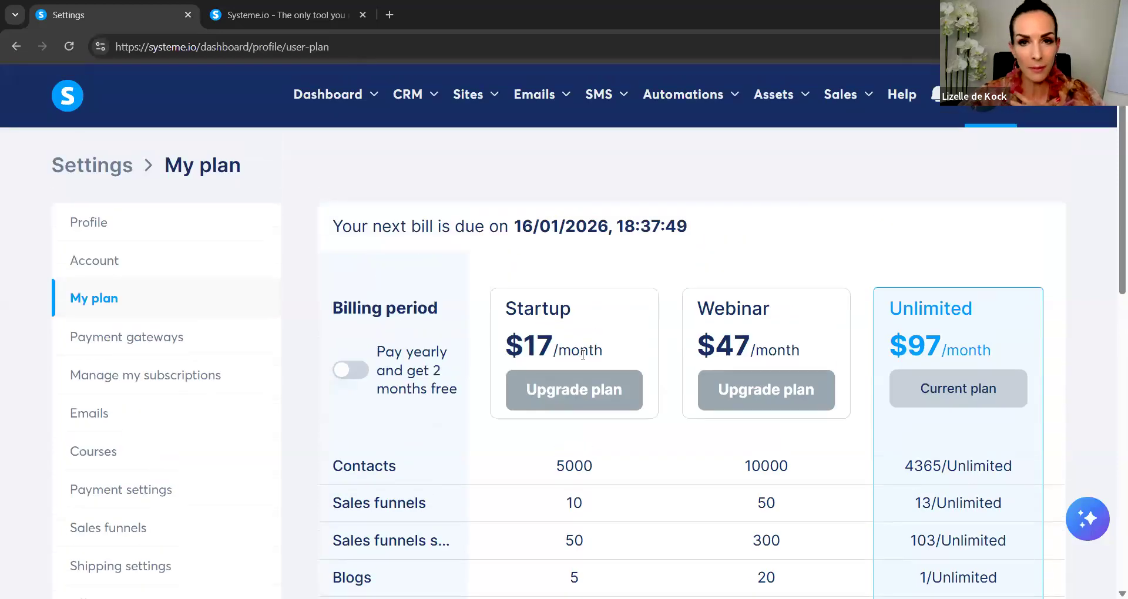
scroll(640, 331, down, 2)
scroll(622, 305, up, 1)
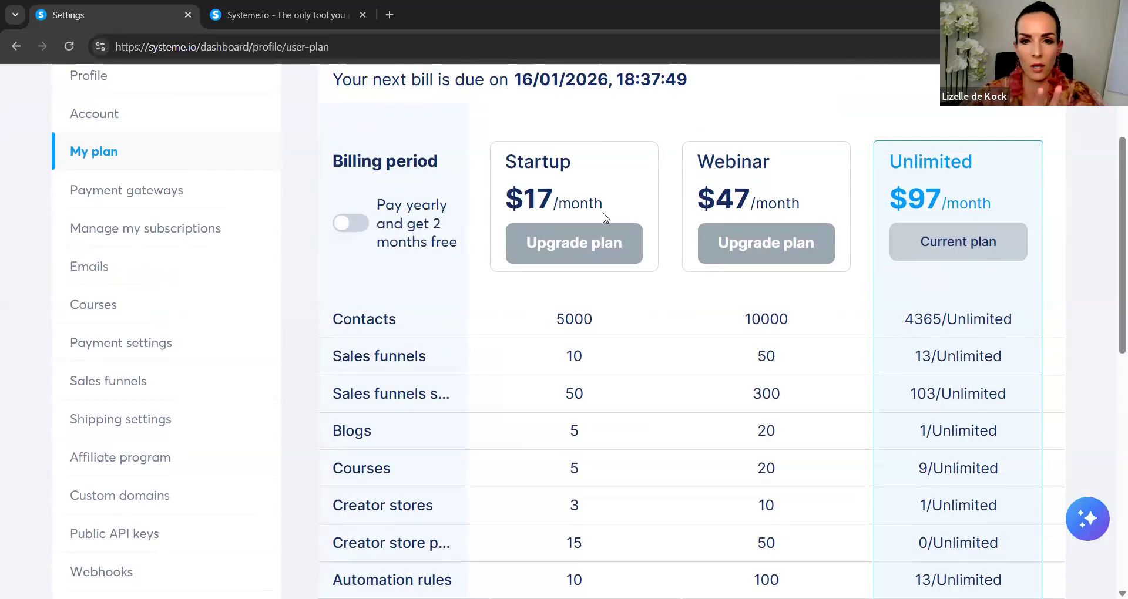
scroll(603, 223, down, 4)
scroll(576, 325, up, 1)
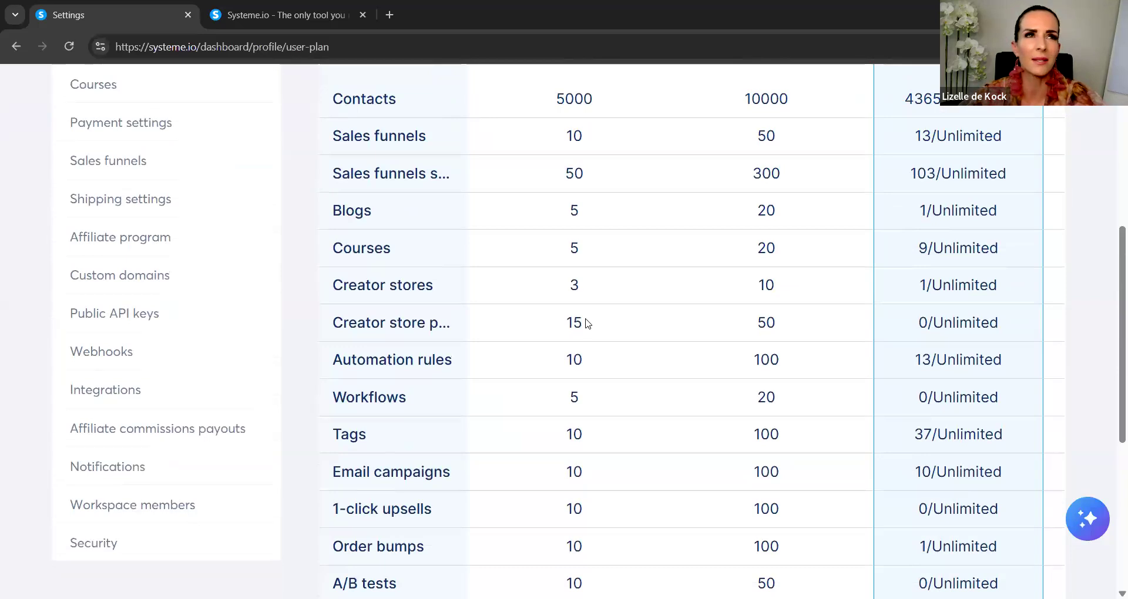
scroll(588, 323, up, 1)
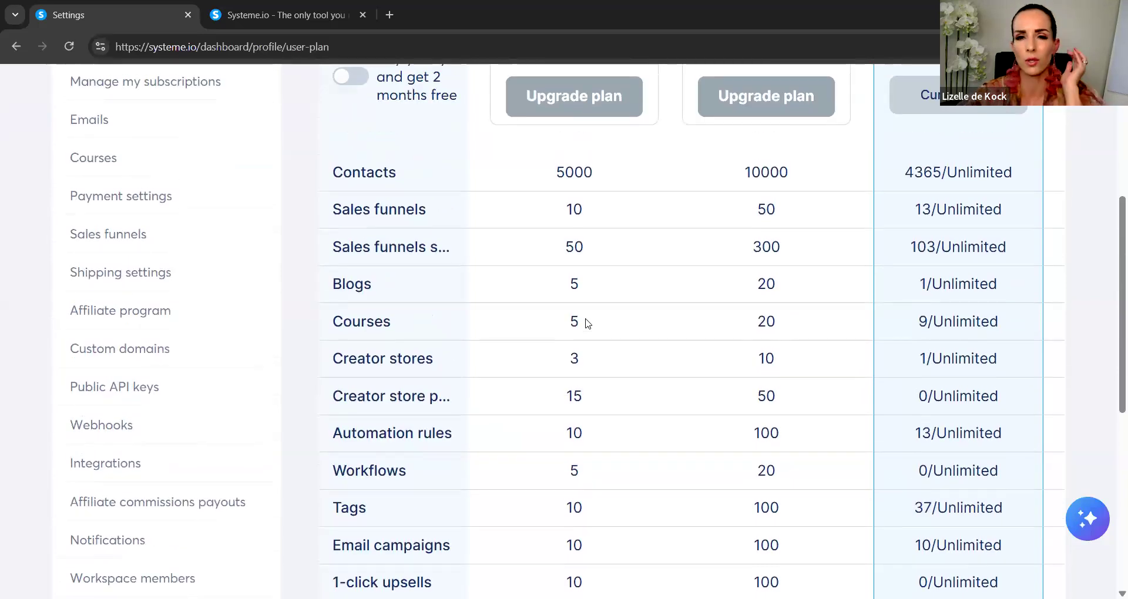
scroll(588, 323, up, 3)
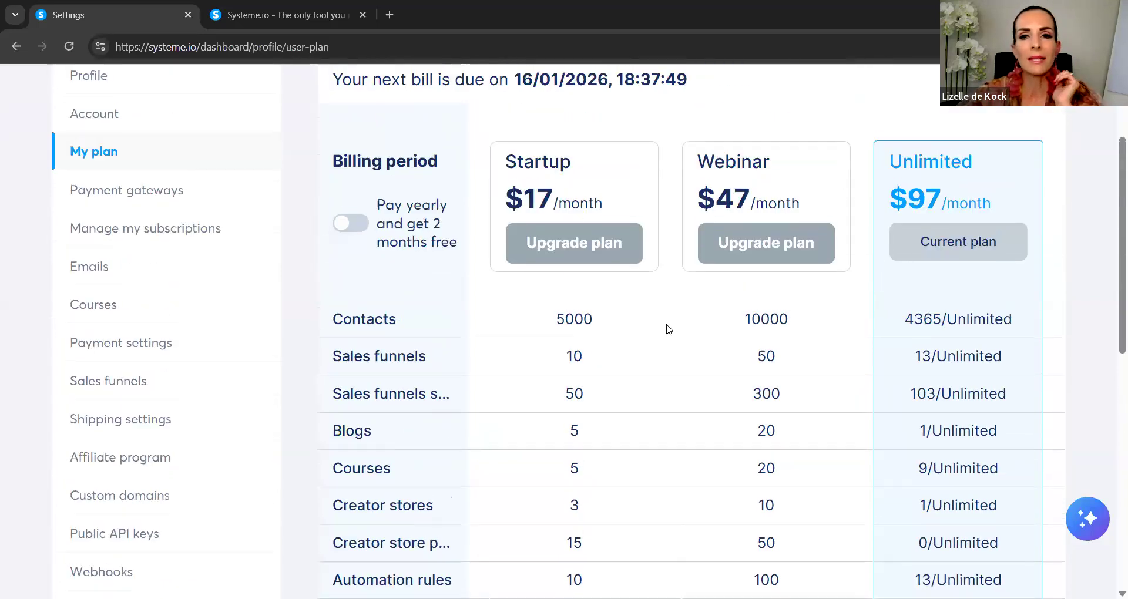
scroll(668, 329, up, 2)
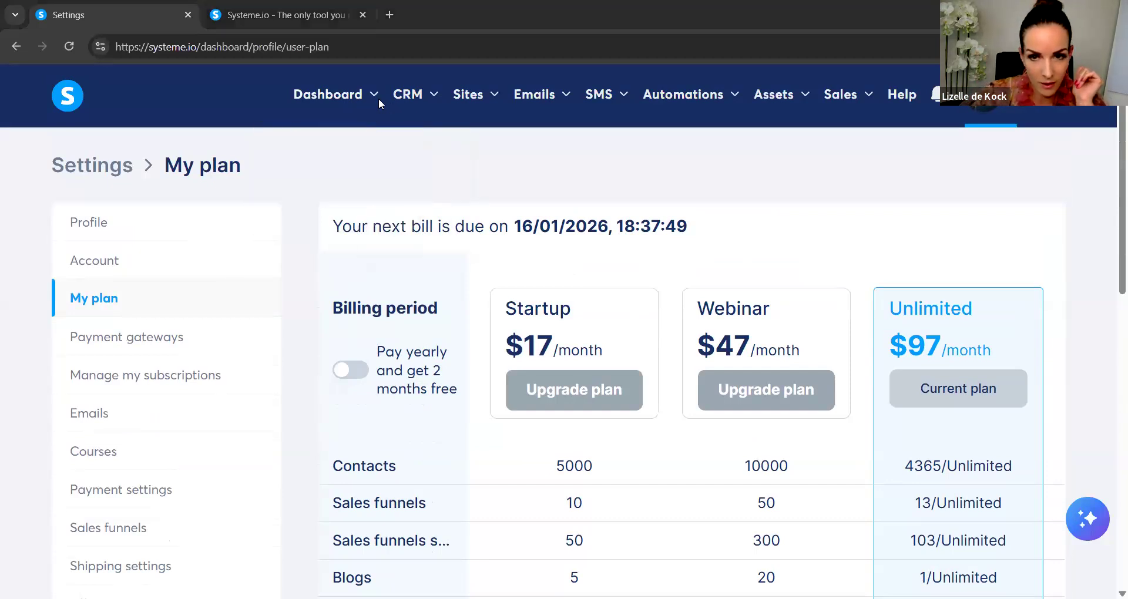
Open the CRM tag list and look through the existing tags
mouse_move(418, 95)
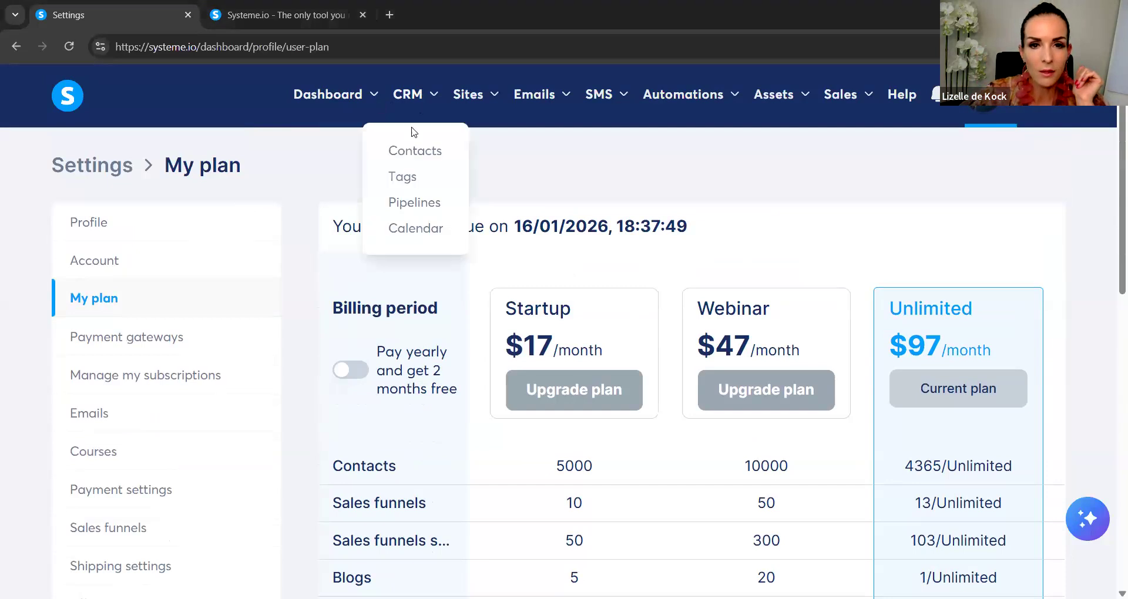
click(406, 170)
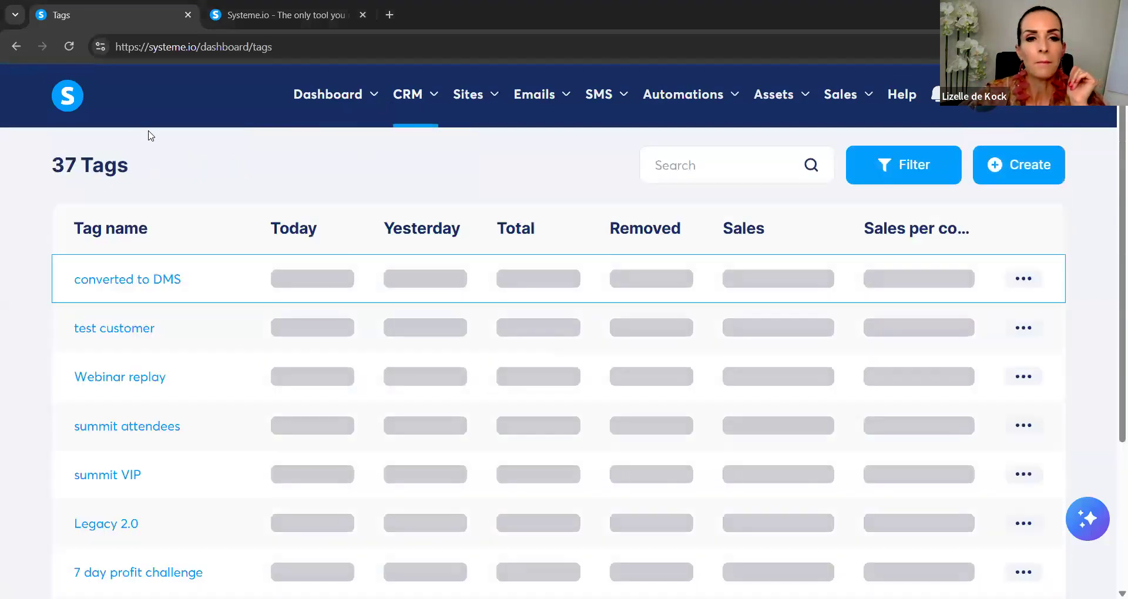
scroll(150, 305, down, 3)
scroll(149, 305, down, 1)
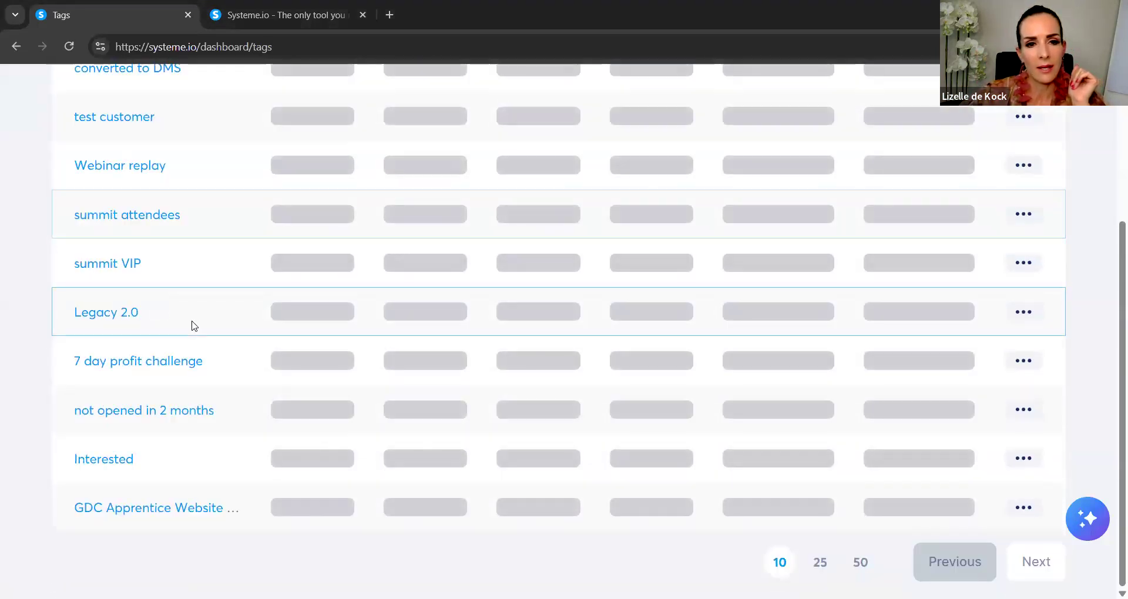
scroll(197, 324, up, 3)
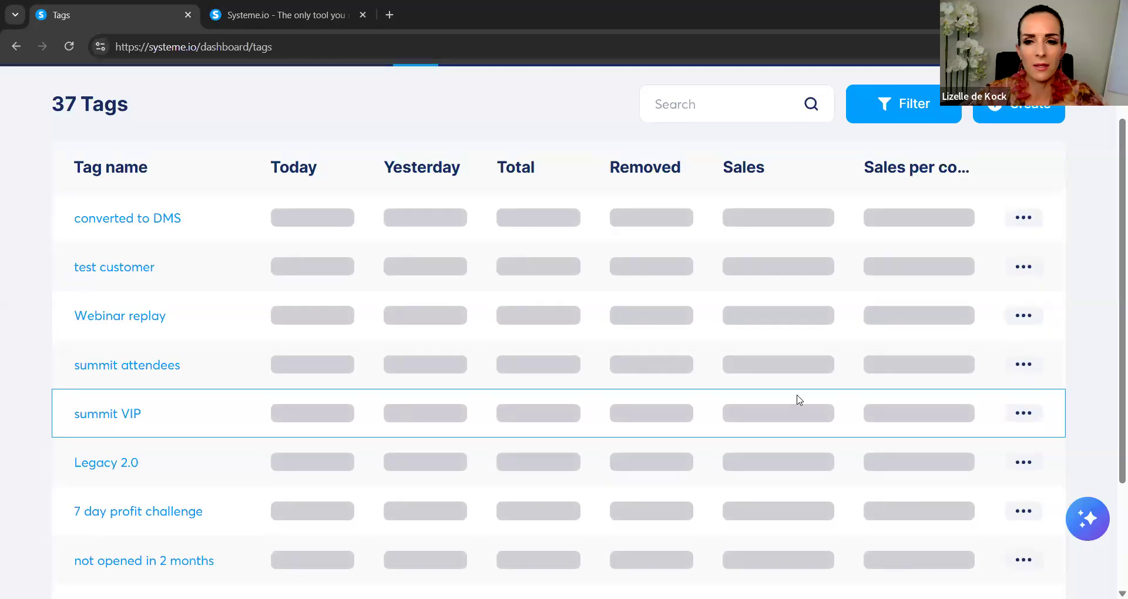
scroll(800, 400, up, 1)
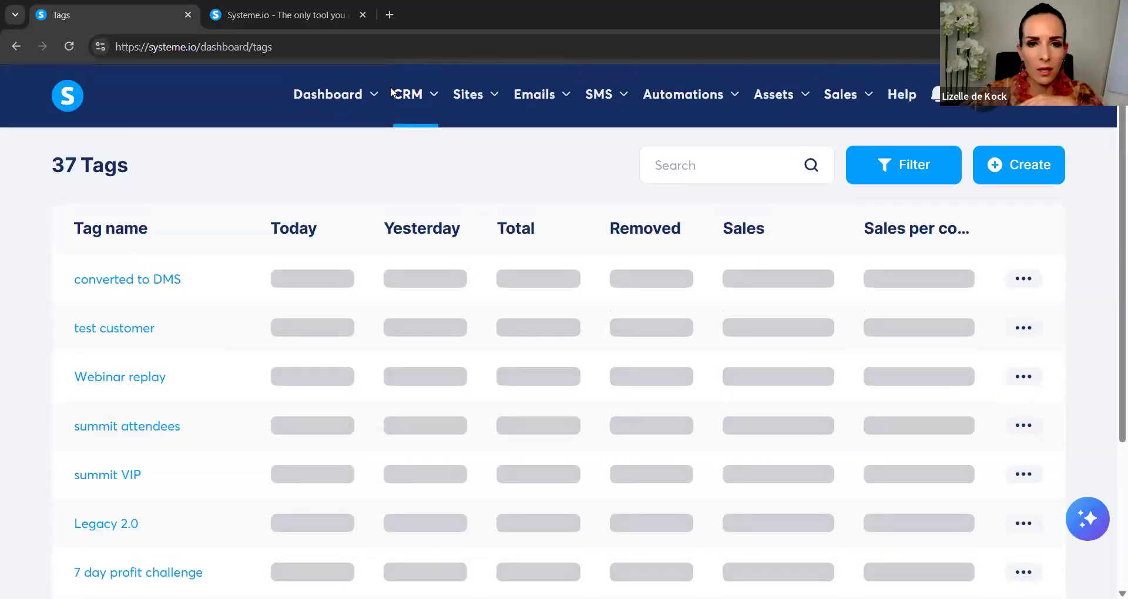
mouse_move(416, 97)
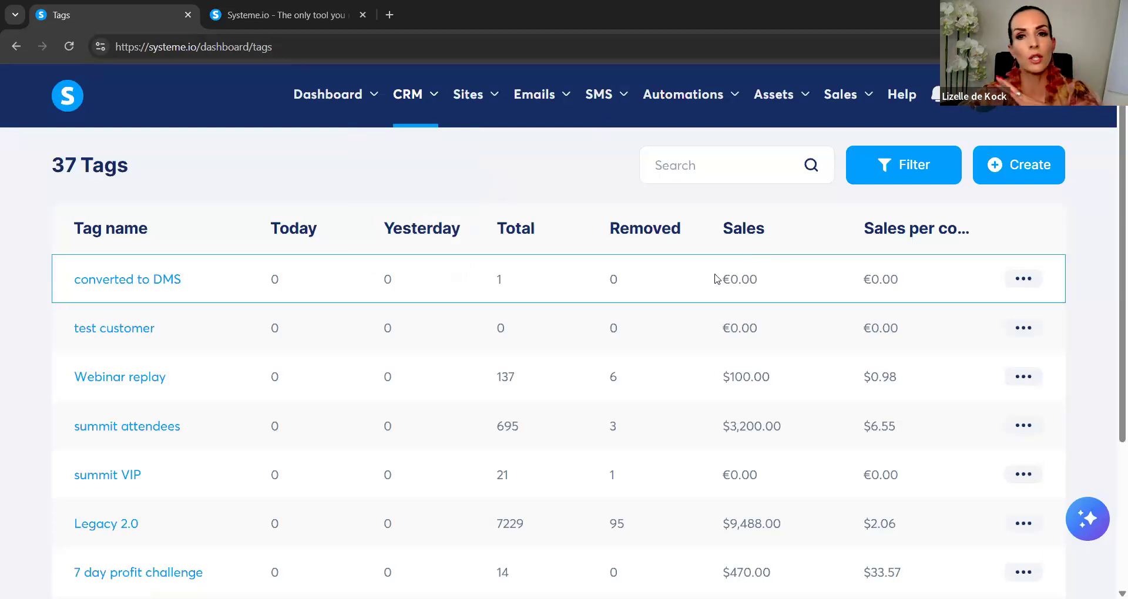
Open the DMS creator store and examine its header, product entry and page preview
mouse_move(473, 101)
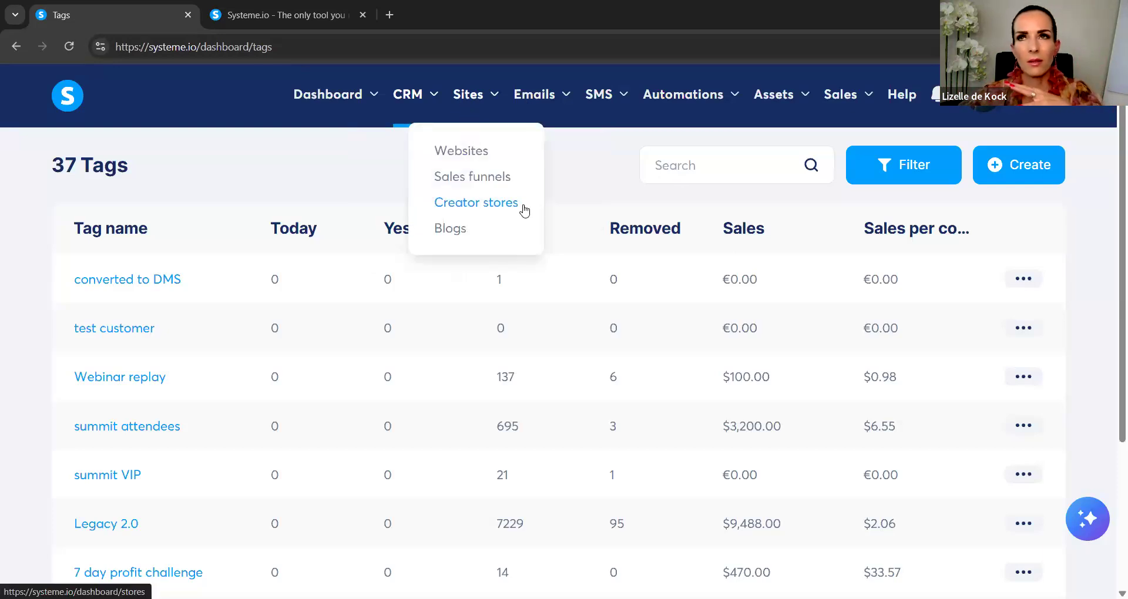
click(510, 205)
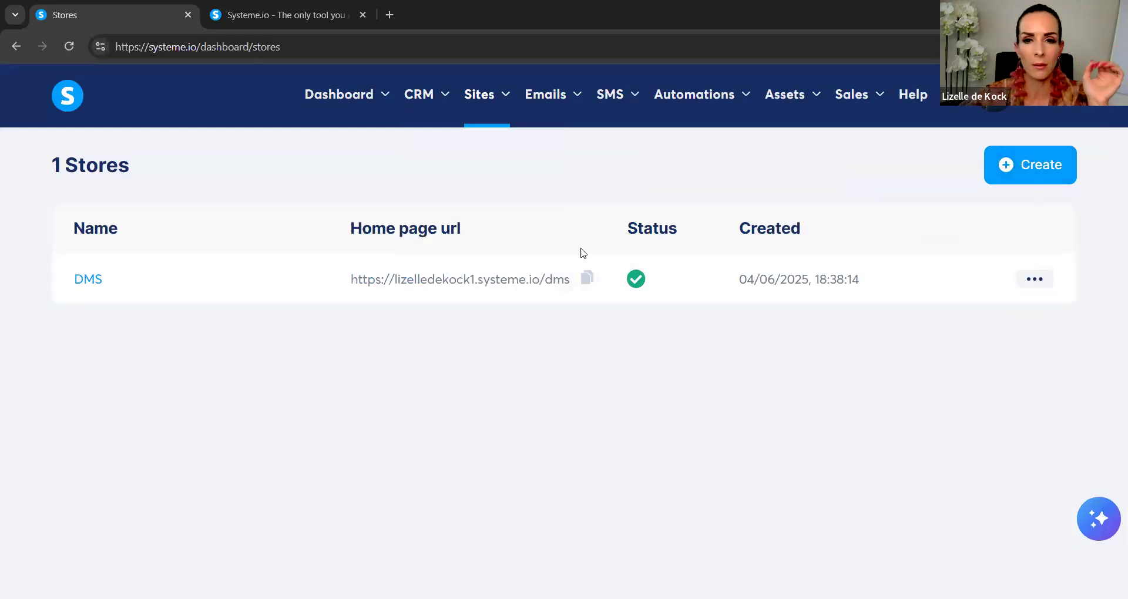
click(75, 283)
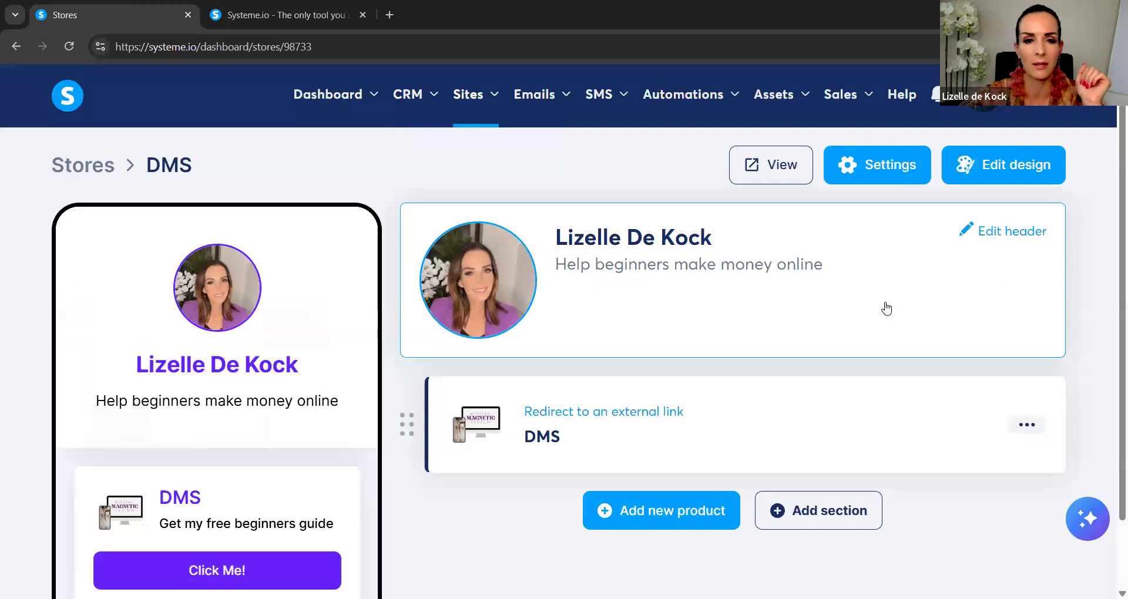
scroll(277, 264, down, 2)
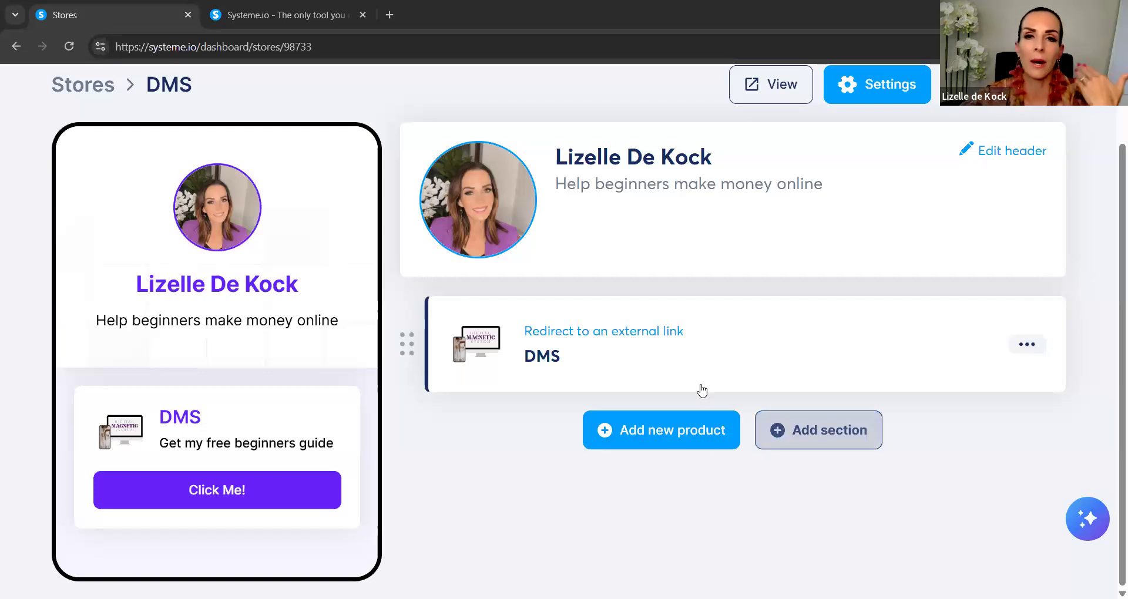
scroll(699, 376, up, 1)
scroll(697, 366, up, 1)
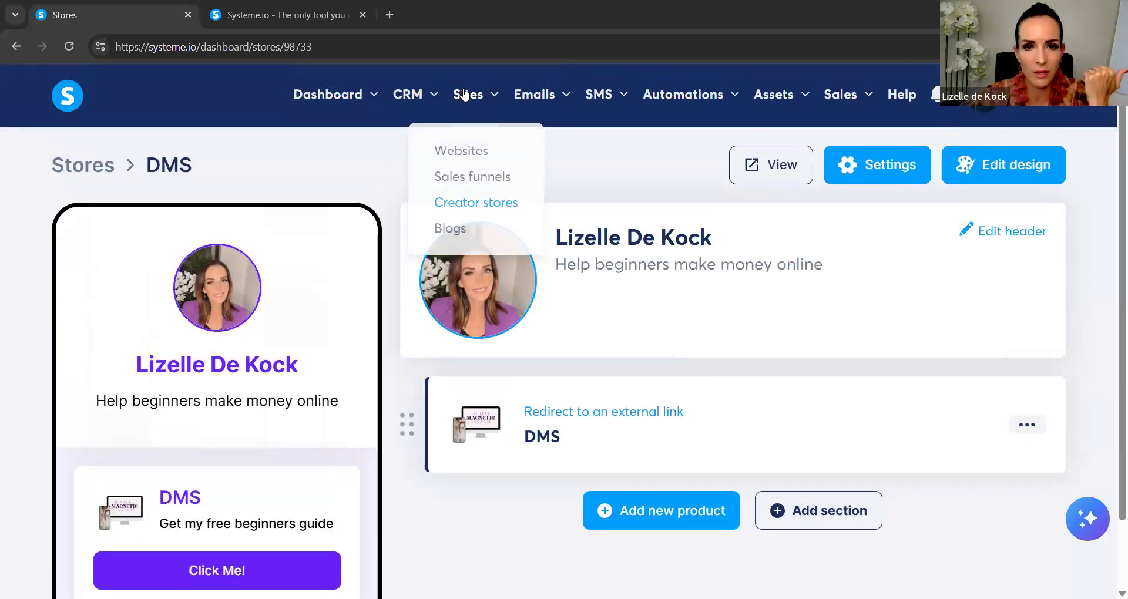
From the creator stores list, start a new store named "Postpartum Fitness Program" and keep the default systeme.io subdomain
click(479, 207)
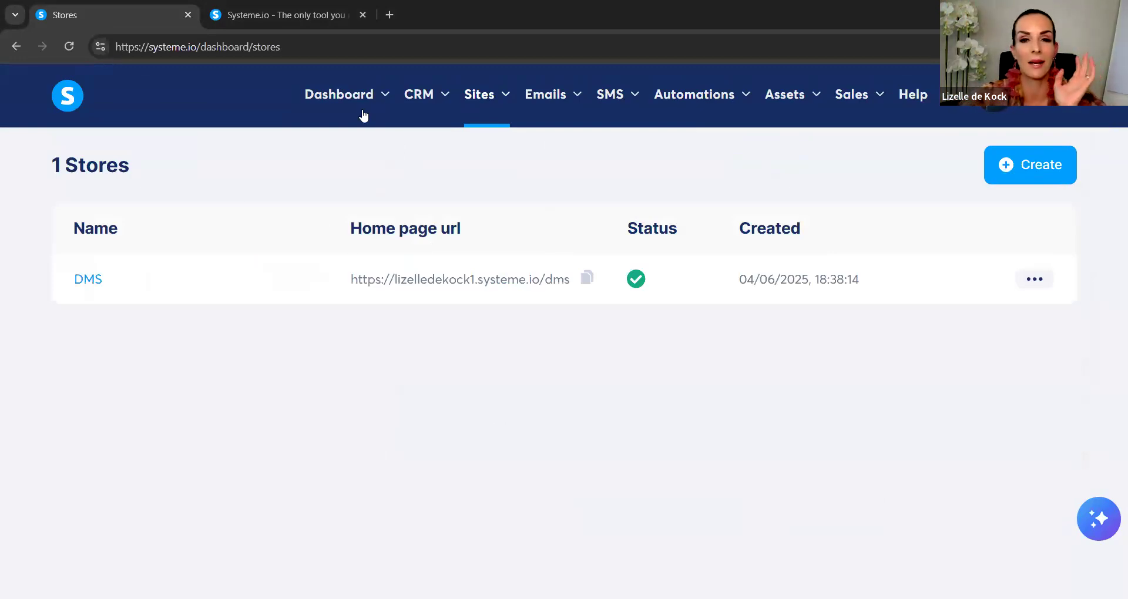
mouse_move(341, 119)
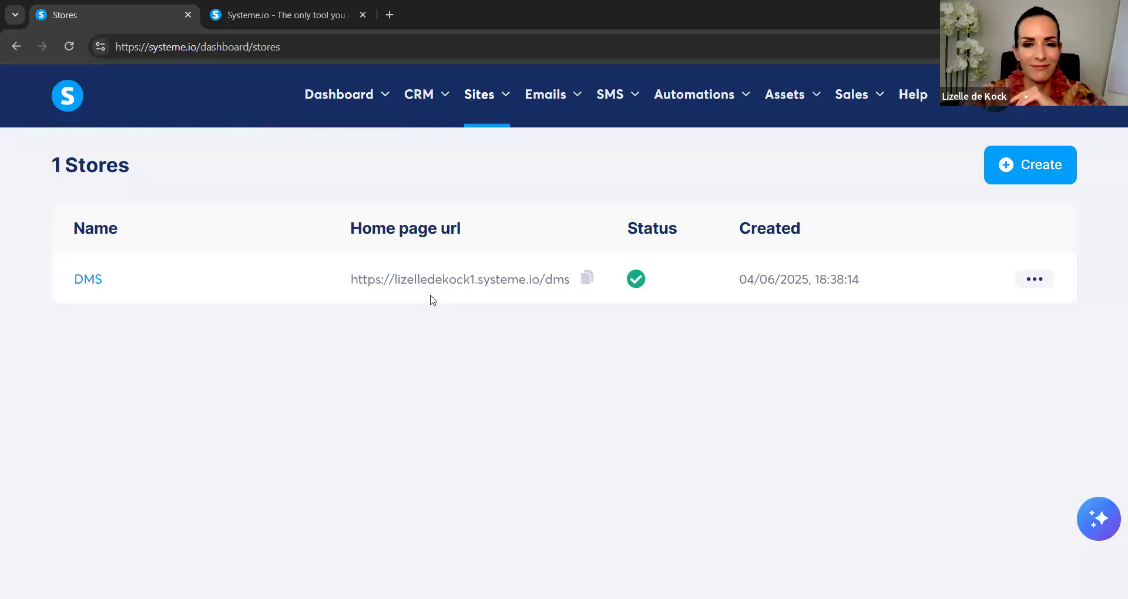
click(1018, 164)
click(369, 255)
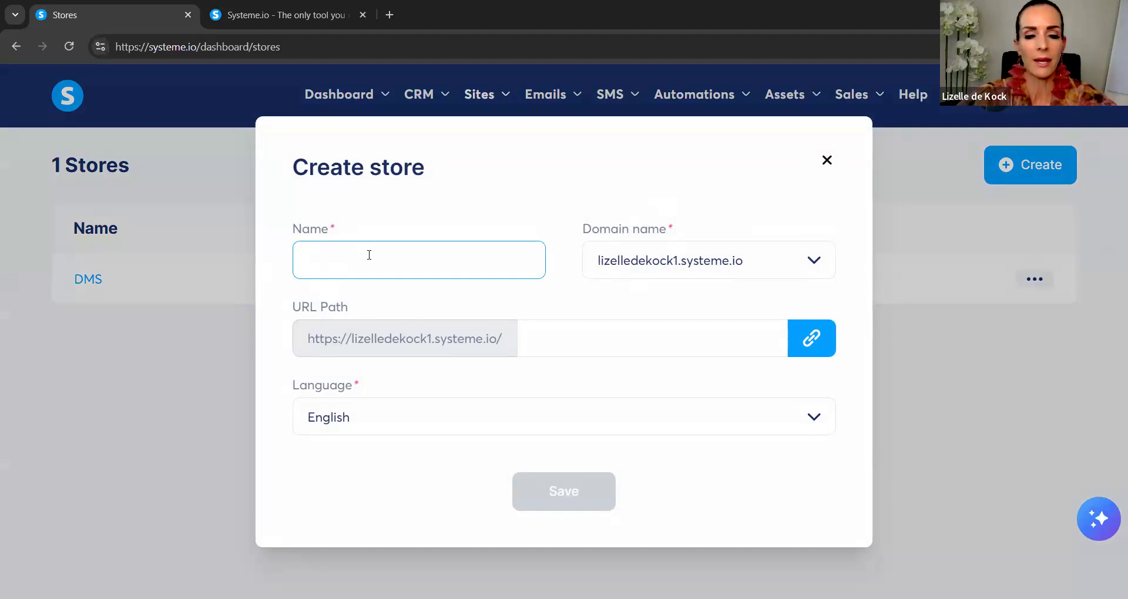
text(Melo)
key(BackSpace)
key(BackSpace)
key(BackSpace)
key(BackSpace)
text(Postpartum Fiyn)
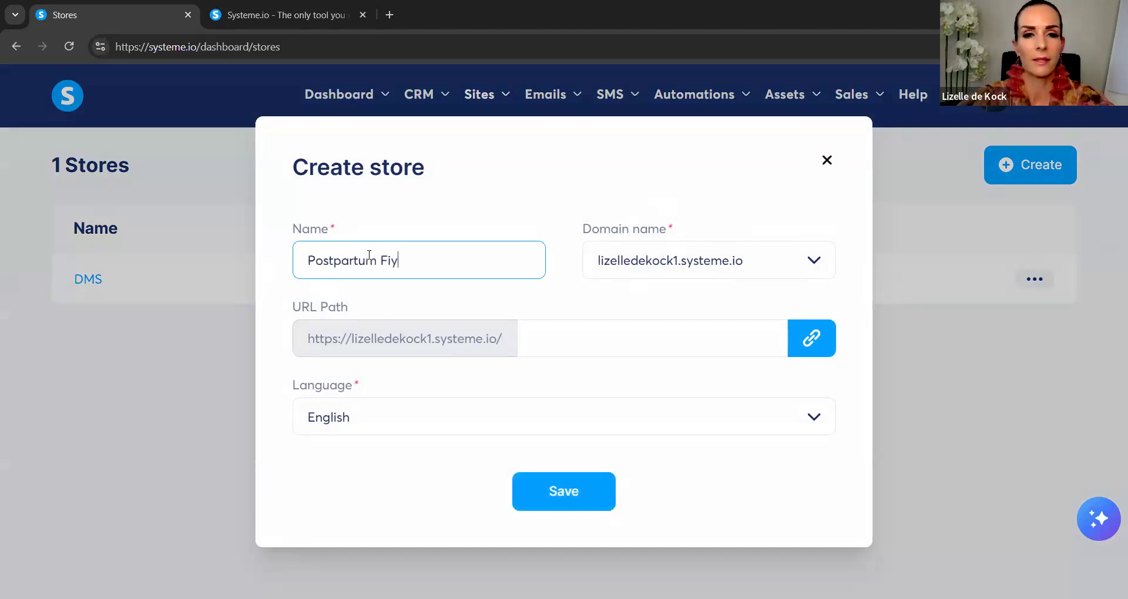
key(BackSpace)
key(BackSpace)
text(tness)
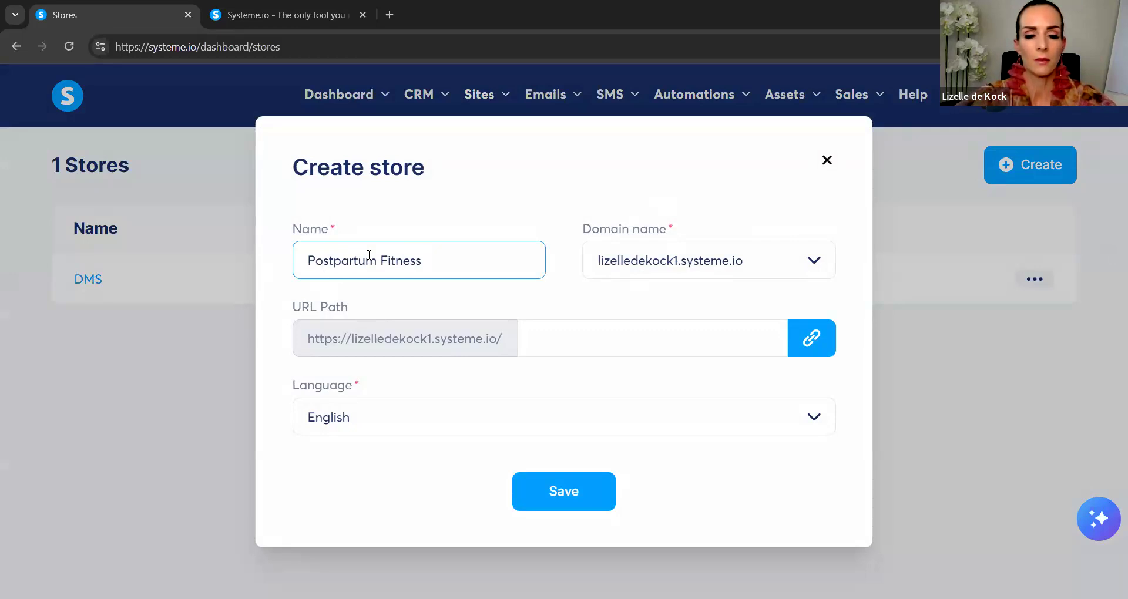
text(Program)
click(663, 274)
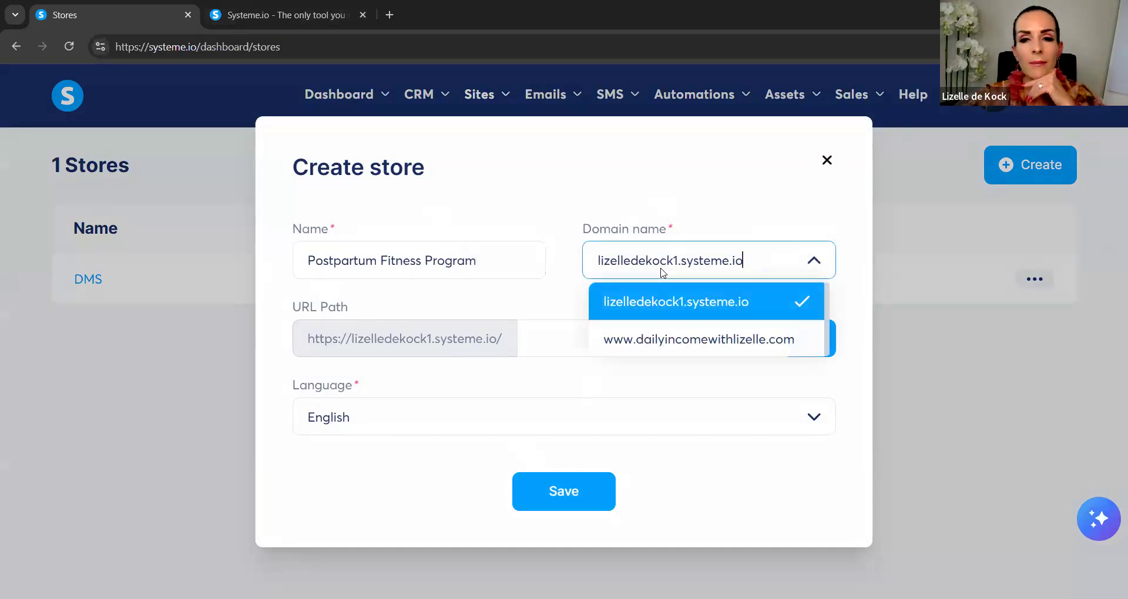
click(714, 265)
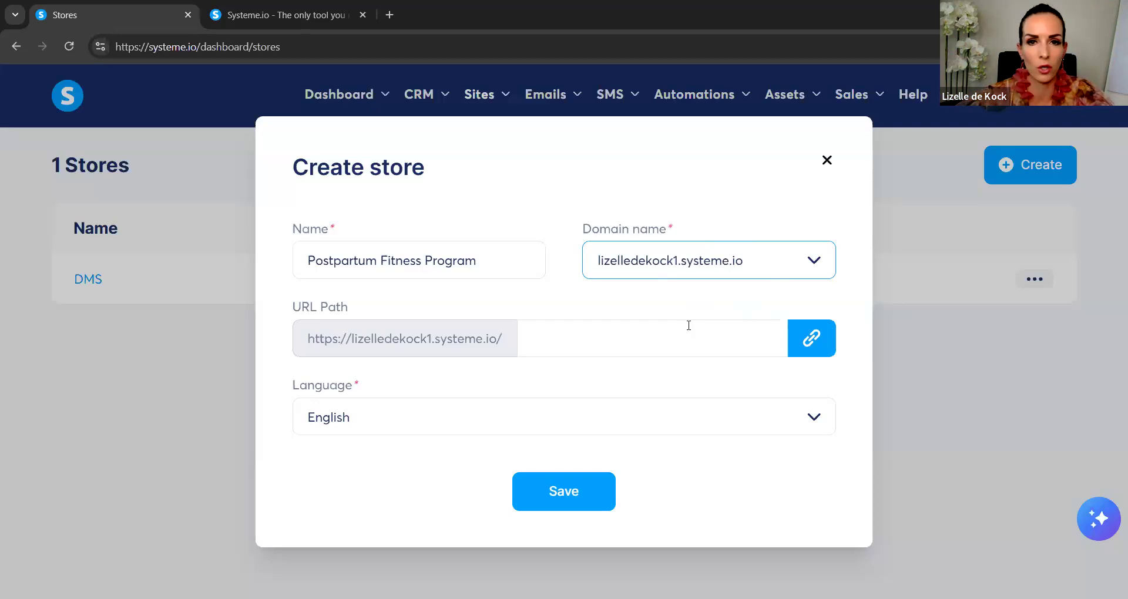
Set the new store's URL path to "postpartum-fitness-program", keep English as the language, and save the store
click(632, 340)
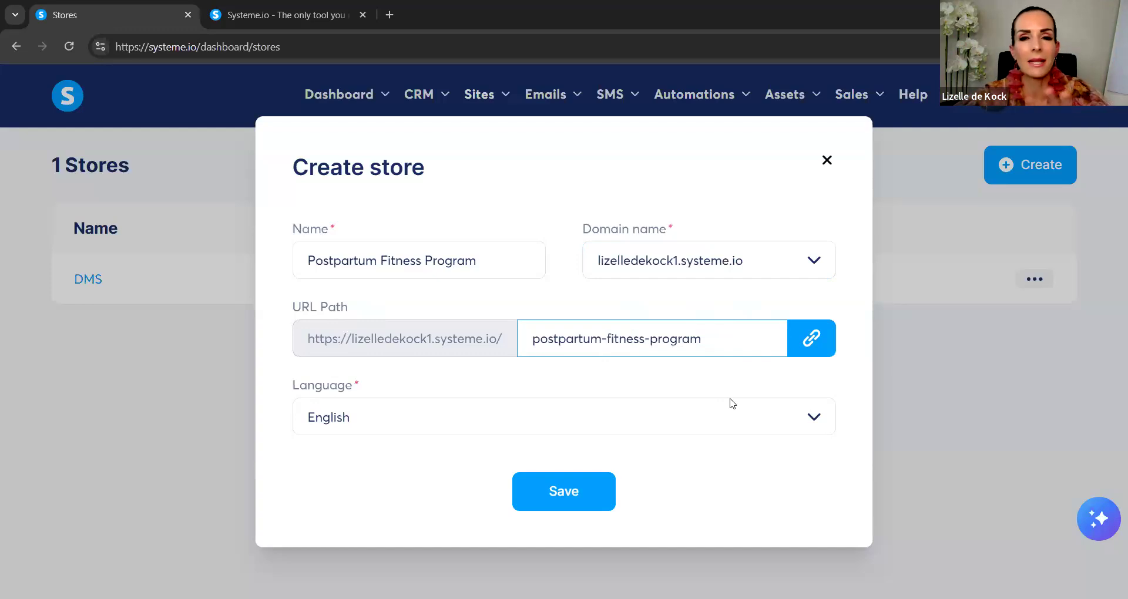
click(574, 490)
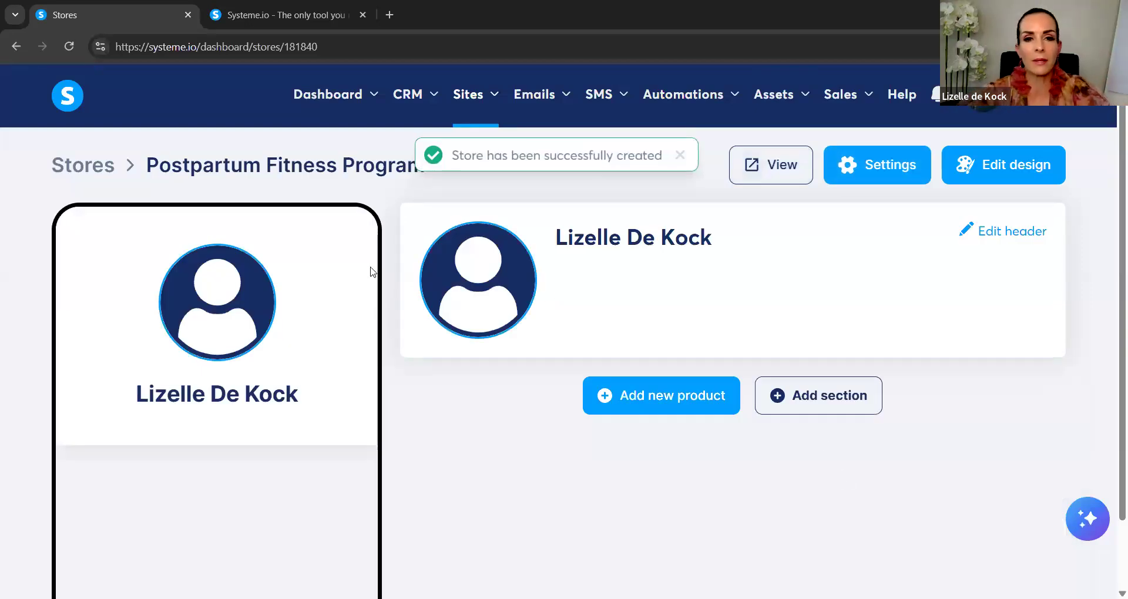
scroll(749, 298, down, 1)
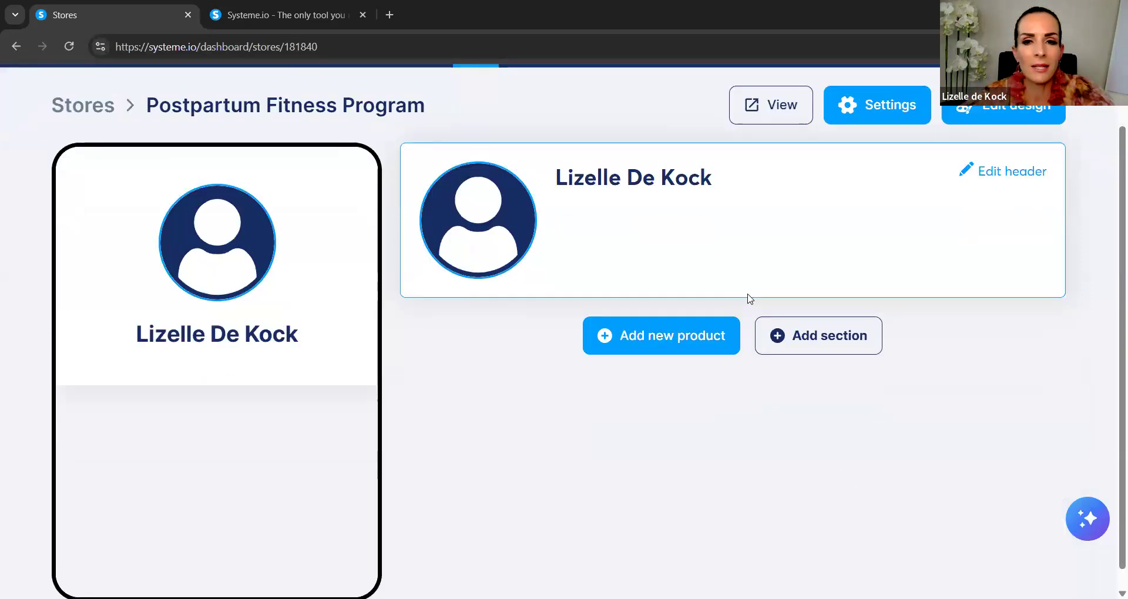
scroll(924, 257, up, 1)
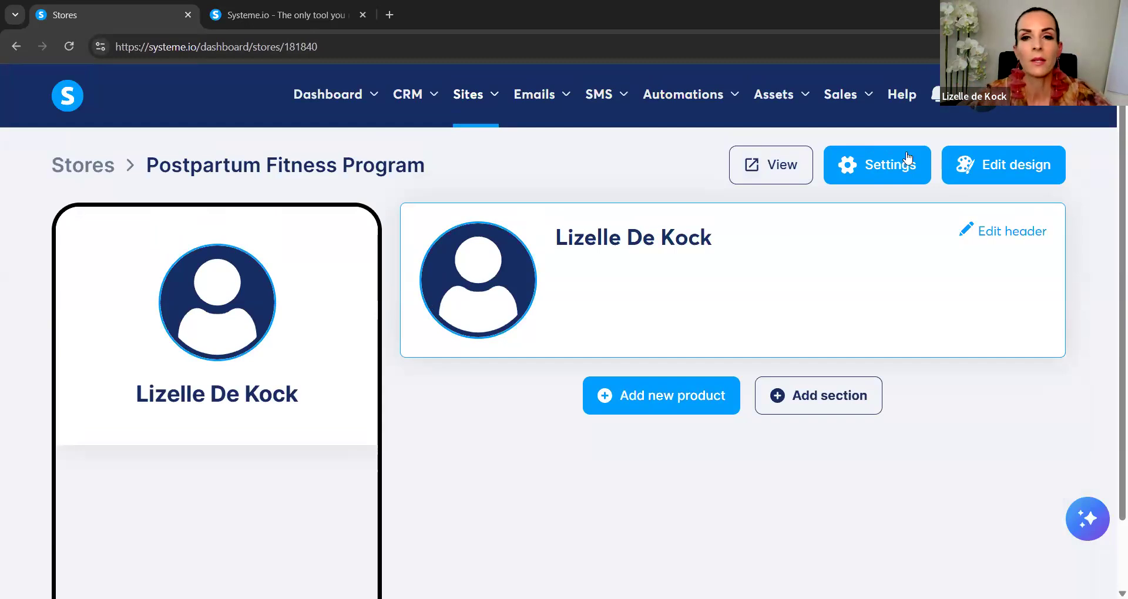
click(794, 387)
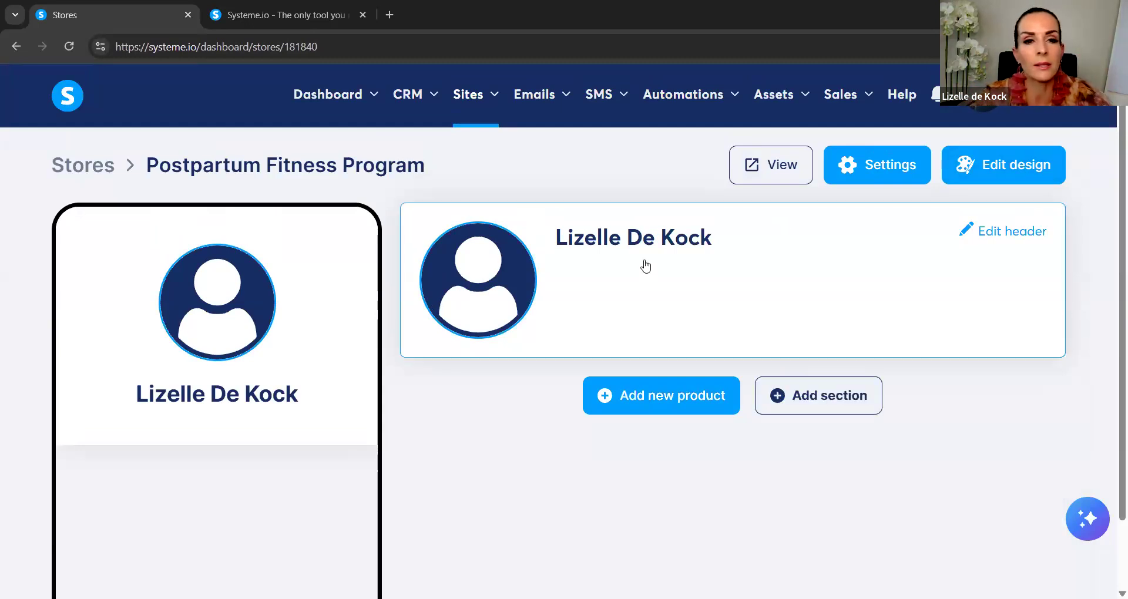
scroll(645, 266, down, 1)
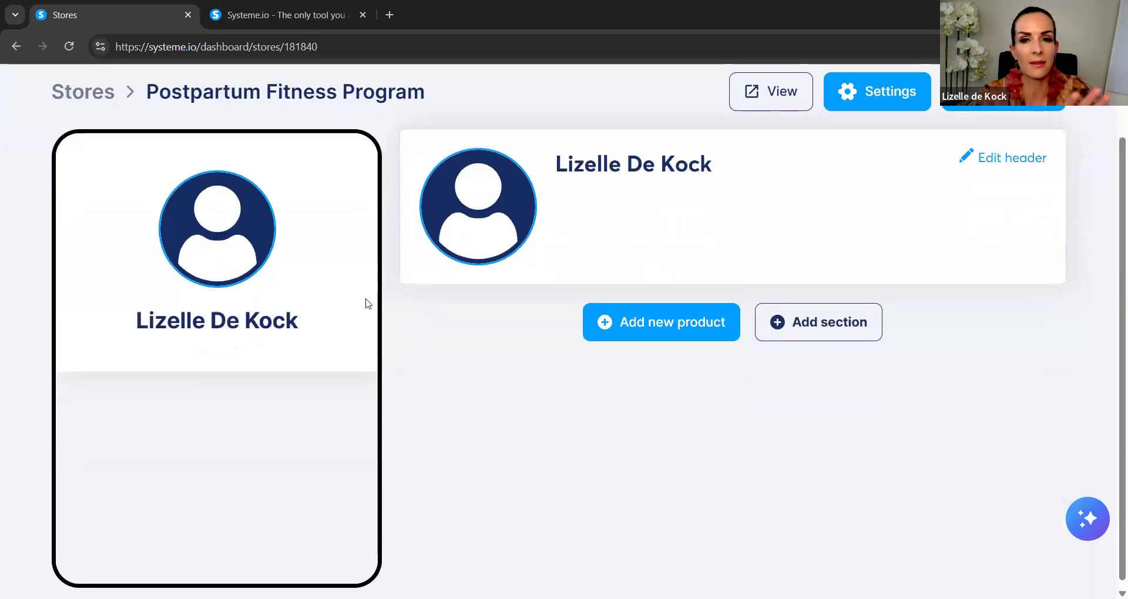
scroll(1009, 252, up, 1)
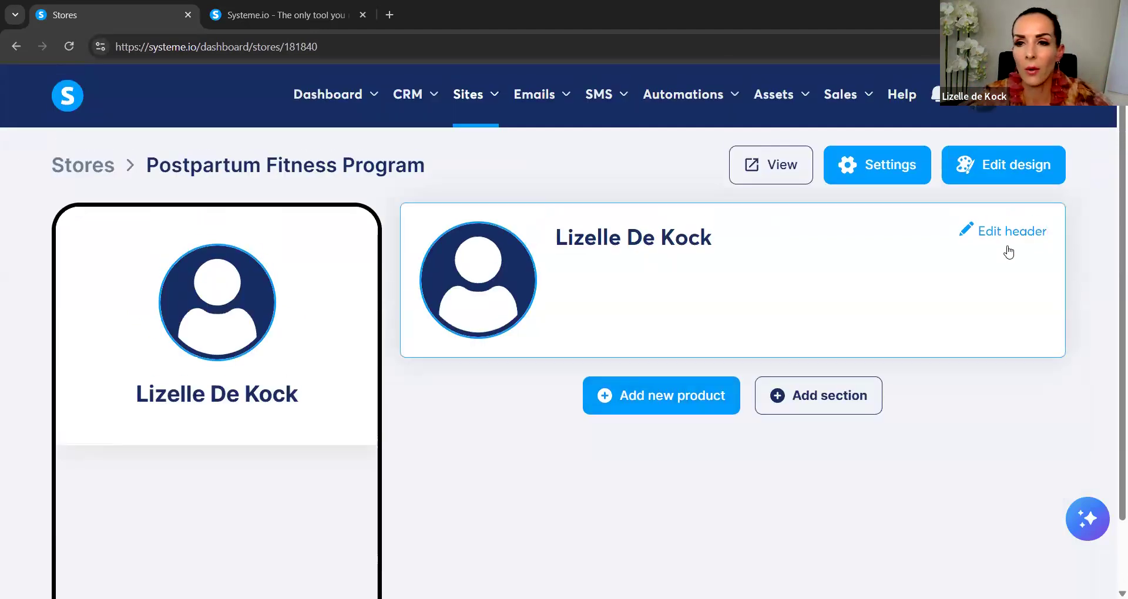
Open the store header for editing and append "- Postpartum Fitness for Moms" to the creator's name in the store display name
click(1015, 235)
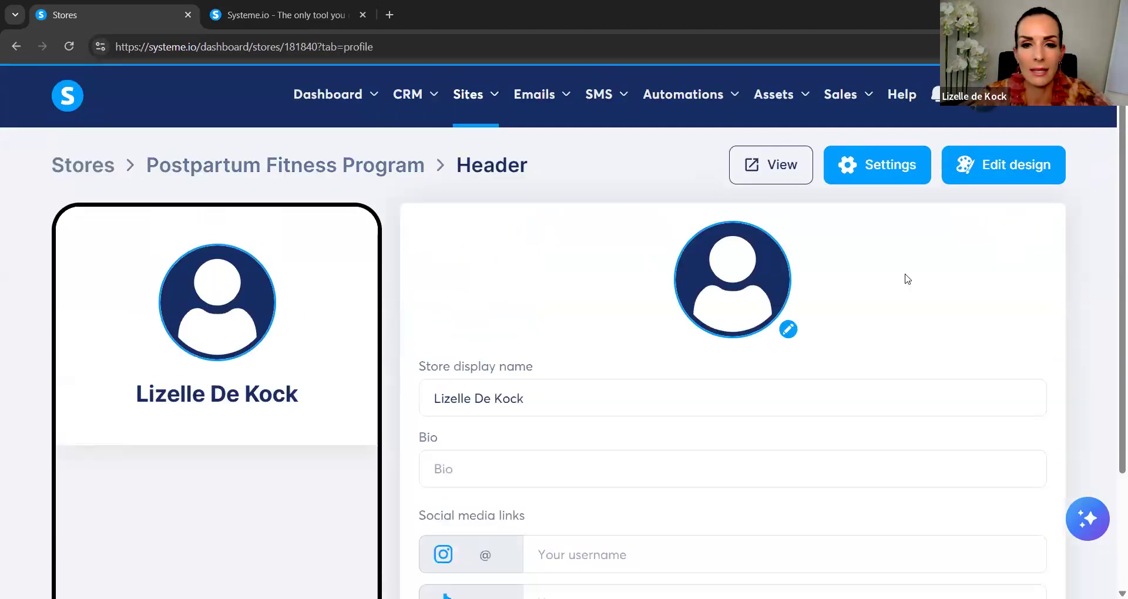
scroll(905, 280, down, 2)
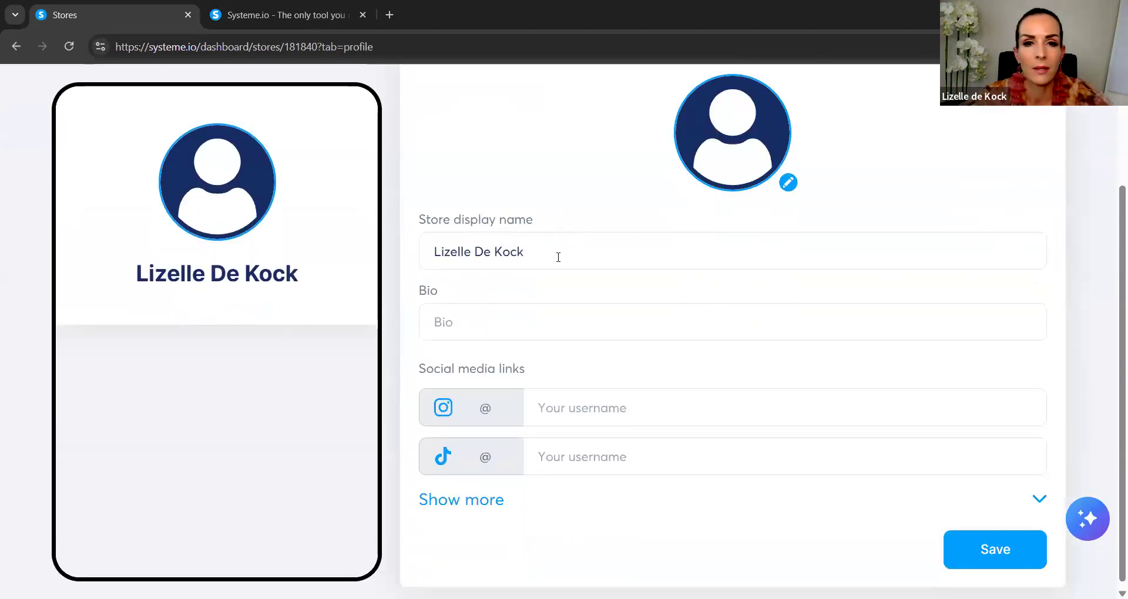
triple_click(422, 251)
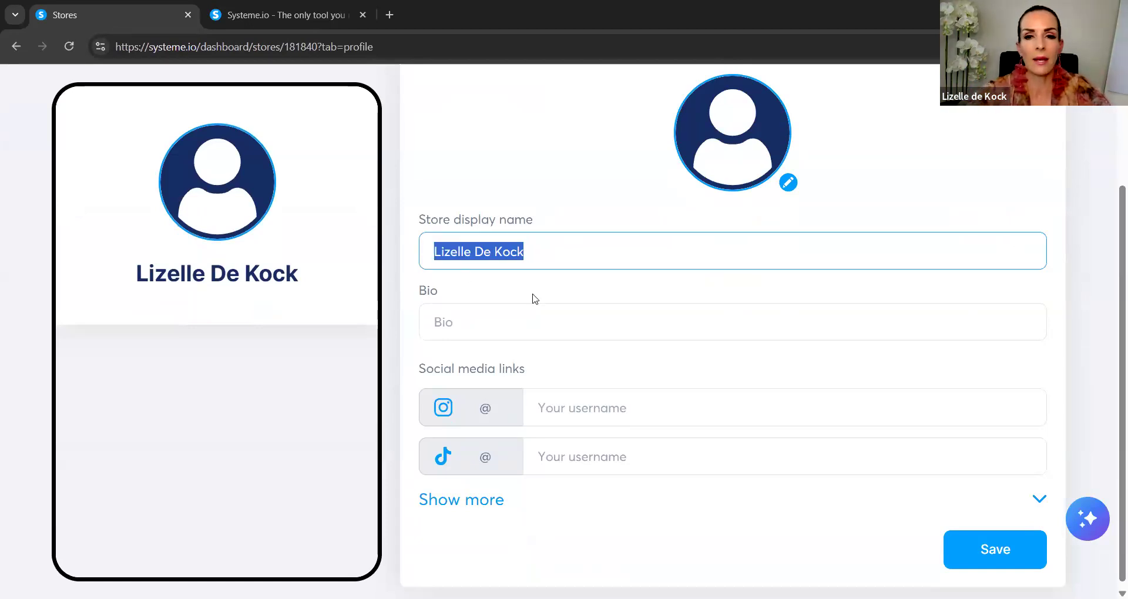
click(564, 254)
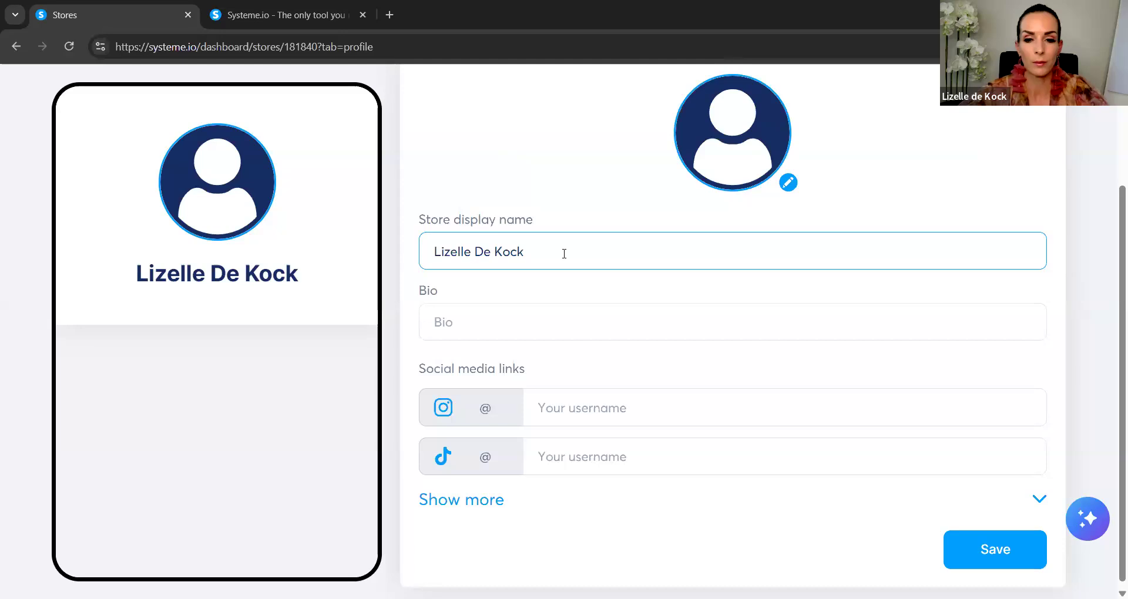
text(-)
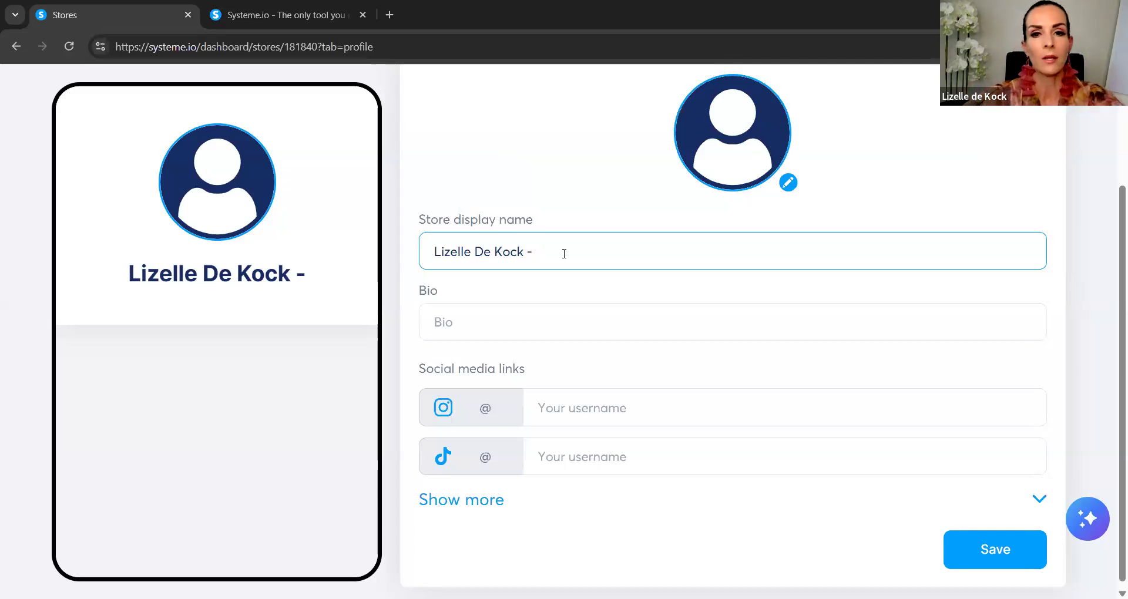
text(Postpat)
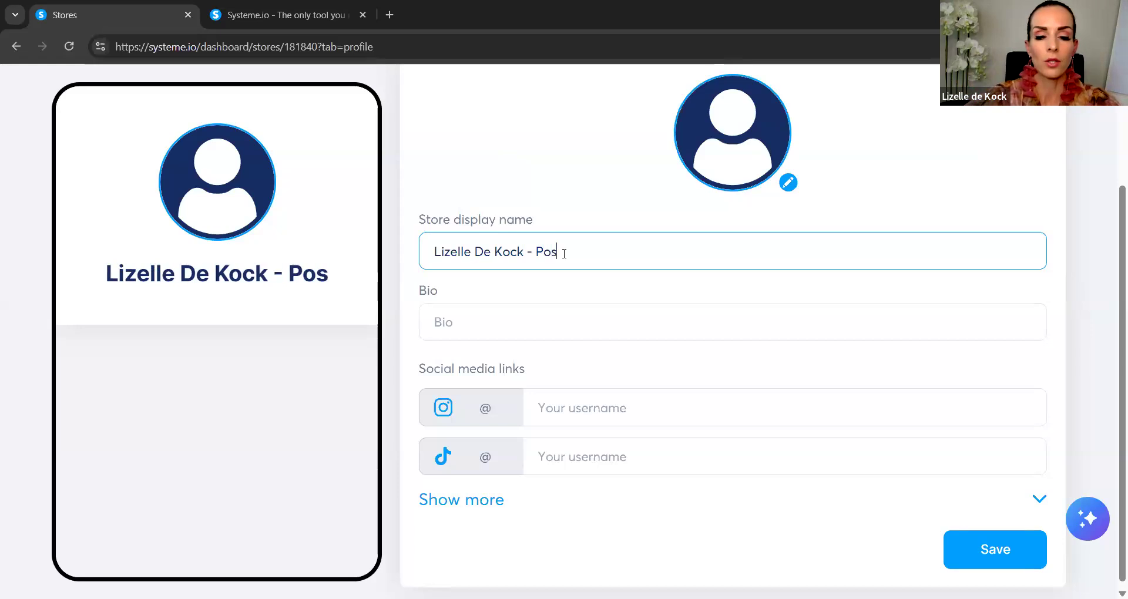
key(BackSpace)
key(BackSpace)
text(artum Fitness fpr)
key(BackSpace)
key(BackSpace)
text(or M)
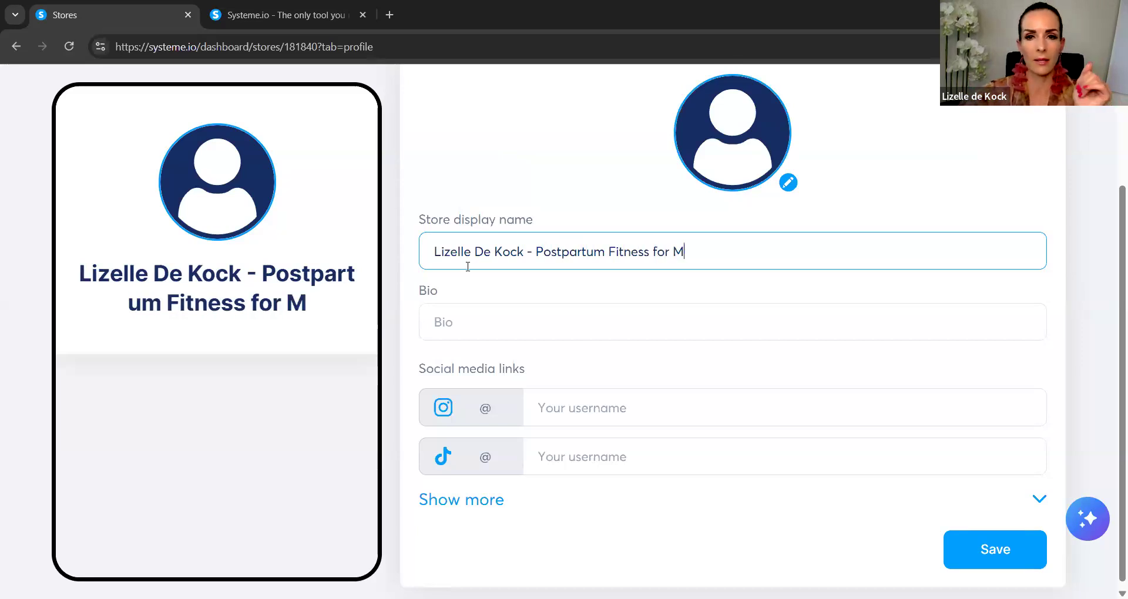
text(oms)
Enter the store bio "I help new moms get back into shape without going to the gym"
click(562, 327)
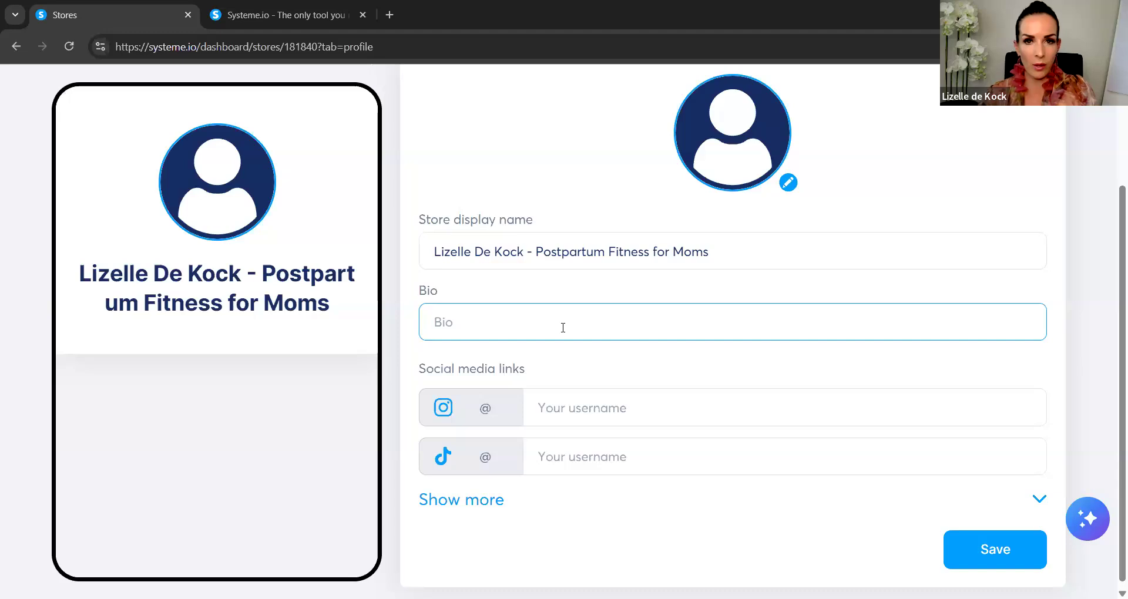
text(I hep)
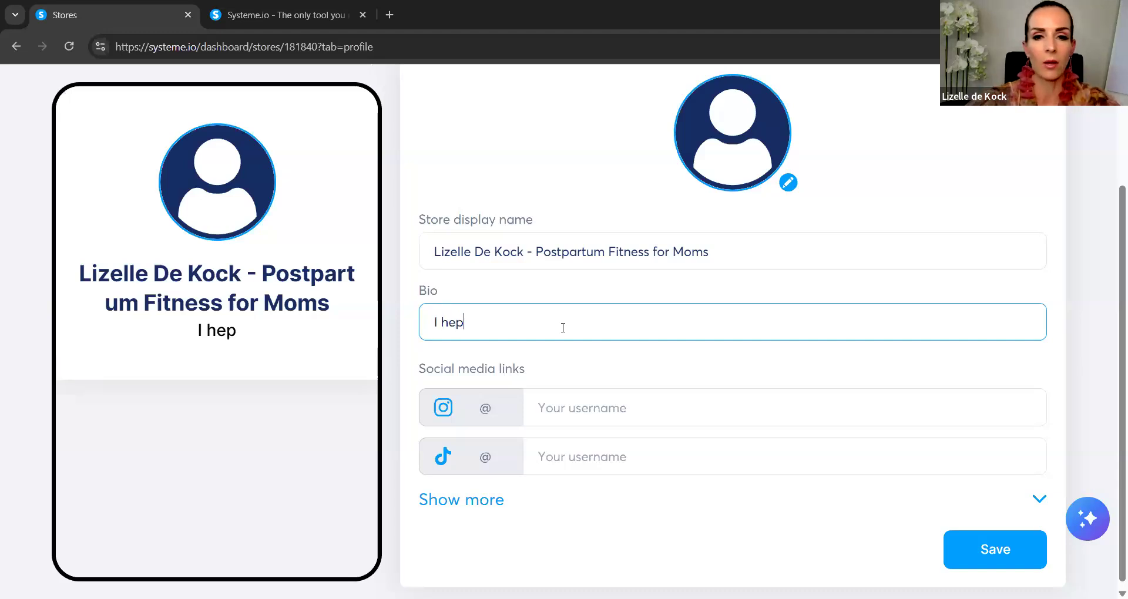
key(BackSpace)
text(lp )
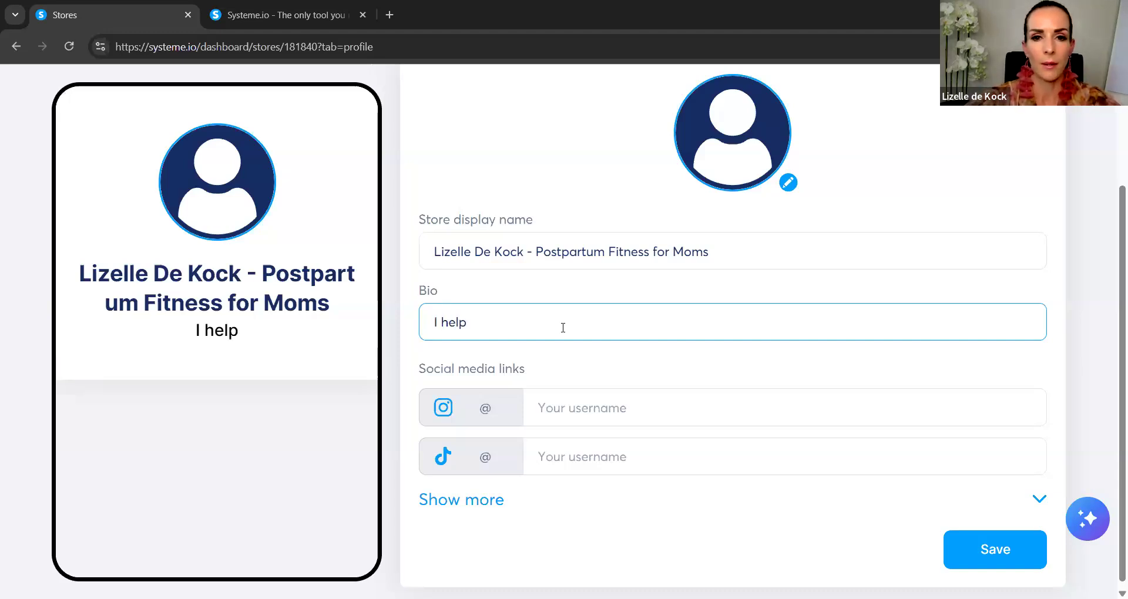
text(new moms)
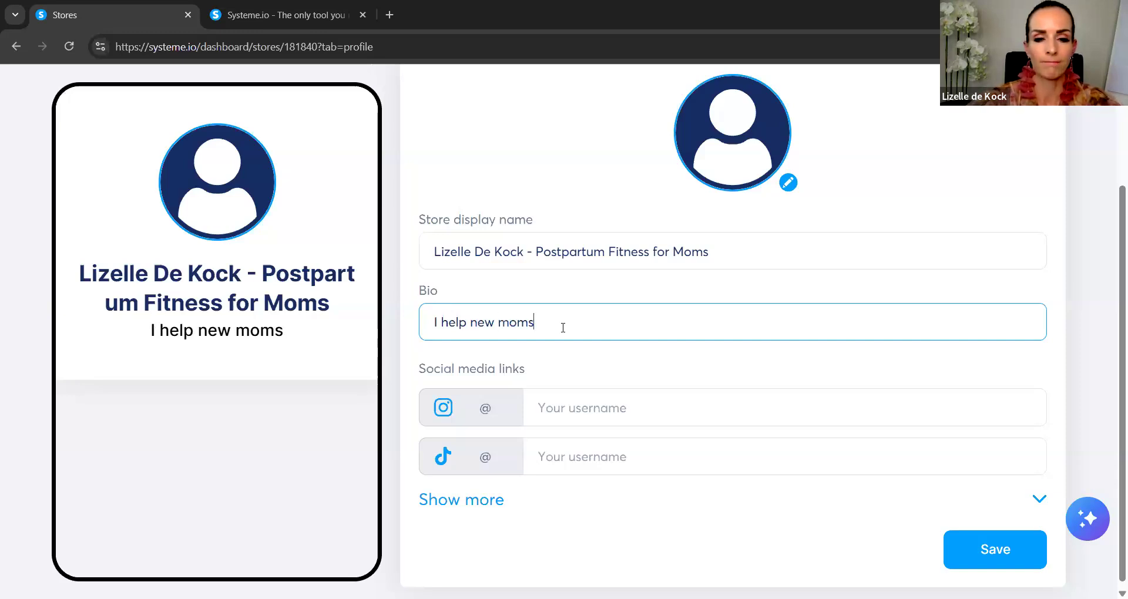
text( g)
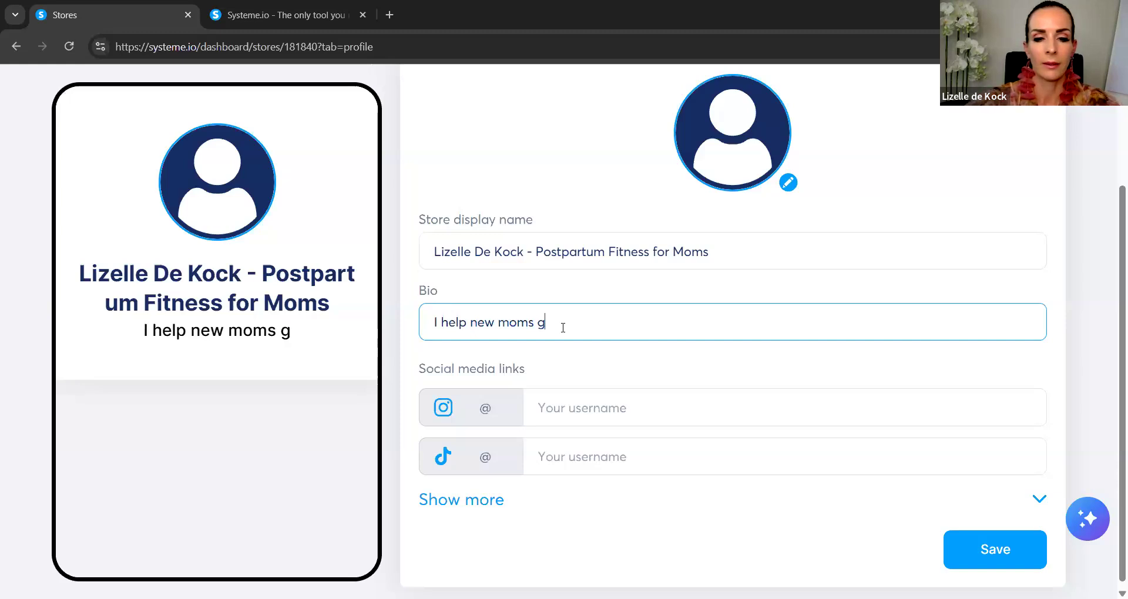
text(et back into )
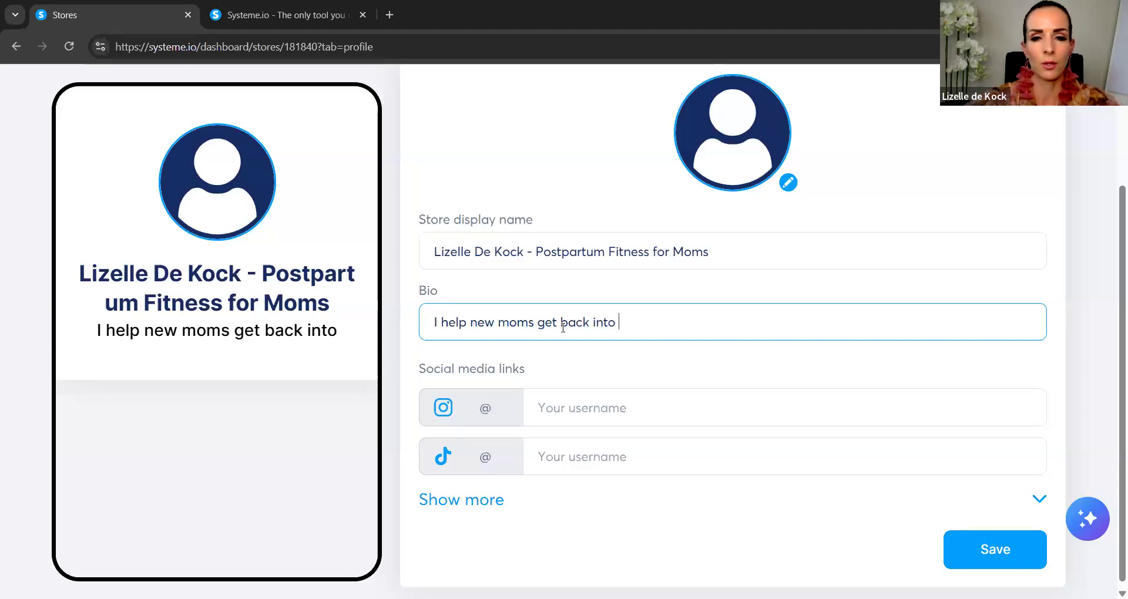
text(shape without)
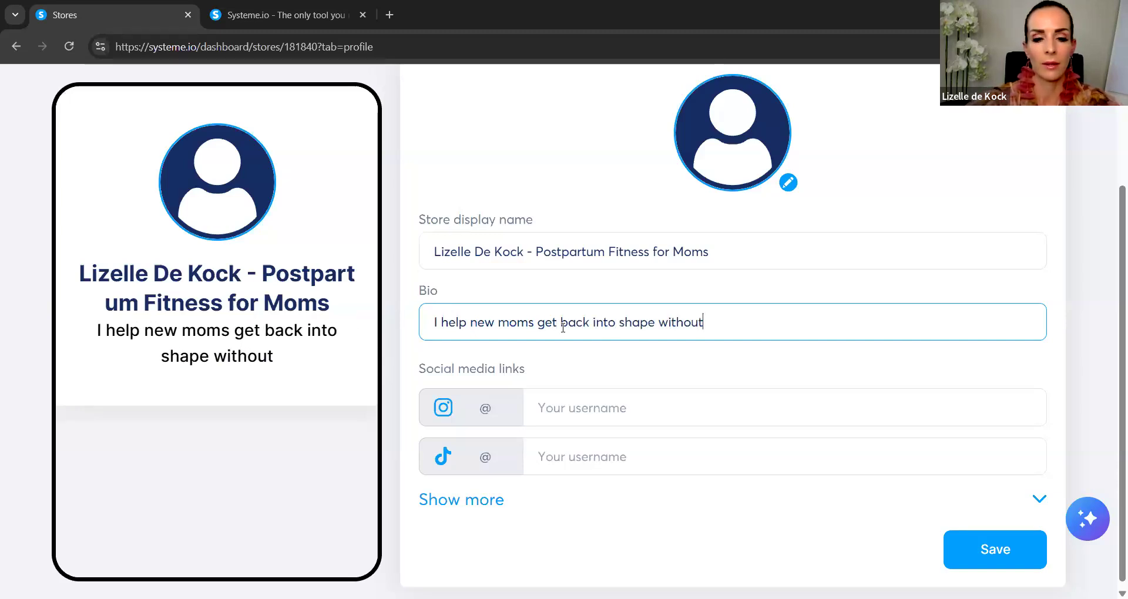
text( going to the gym)
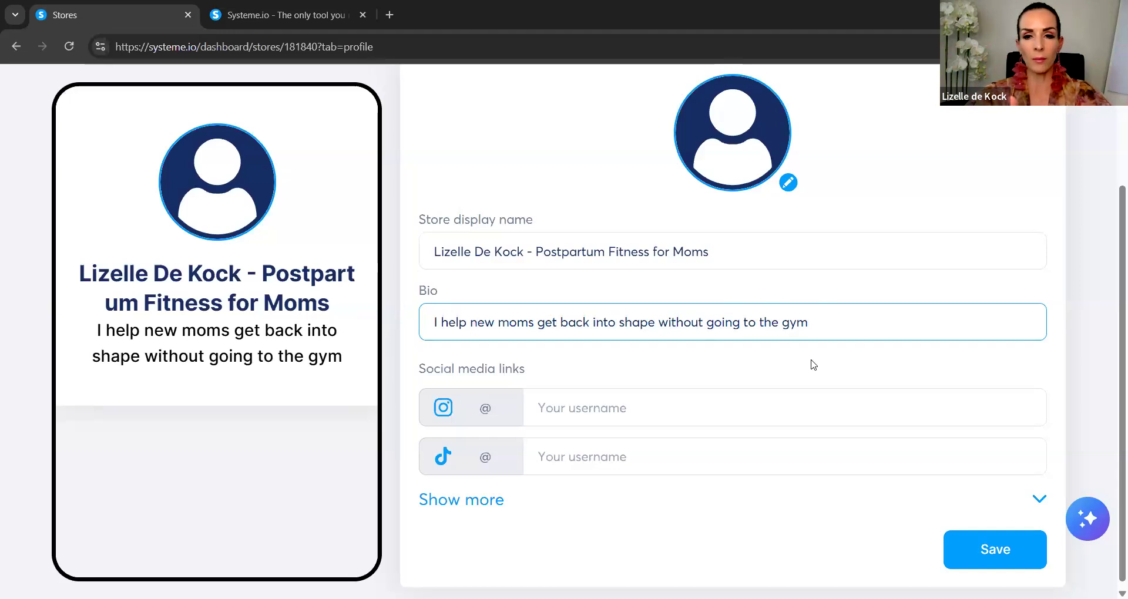
click(654, 321)
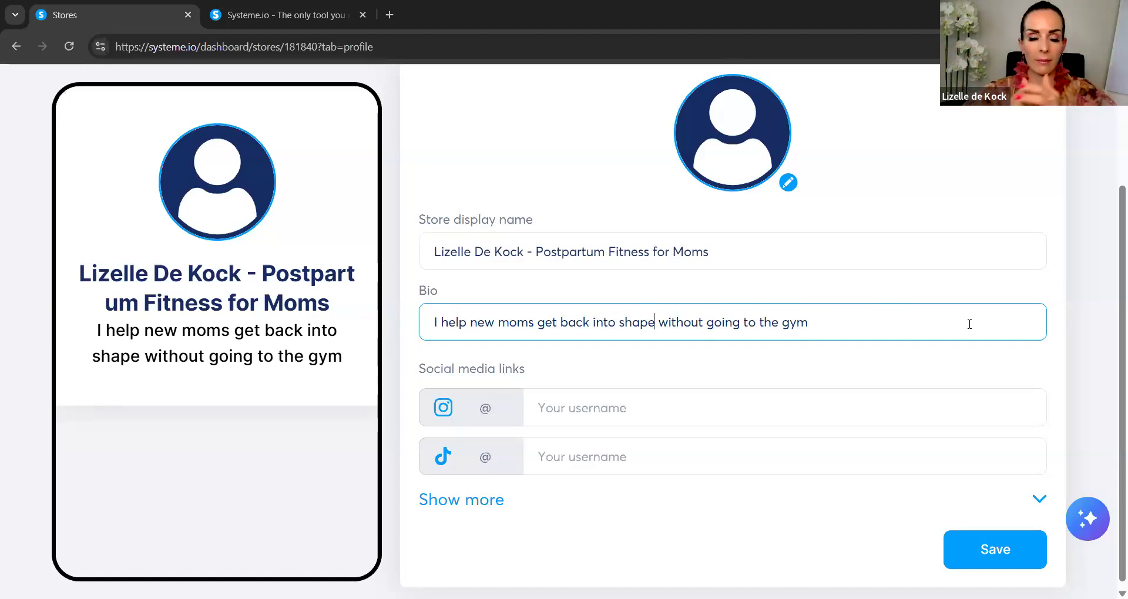
Leave the Instagram and TikTok usernames blank and save the store header
scroll(984, 323, down, 1)
click(727, 410)
click(769, 439)
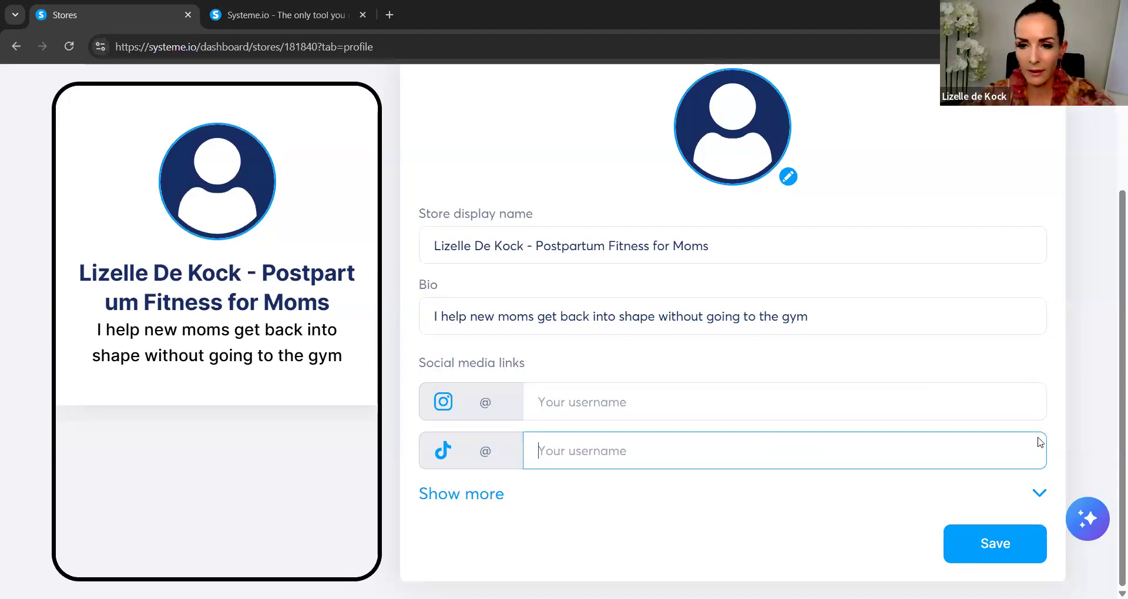
click(994, 544)
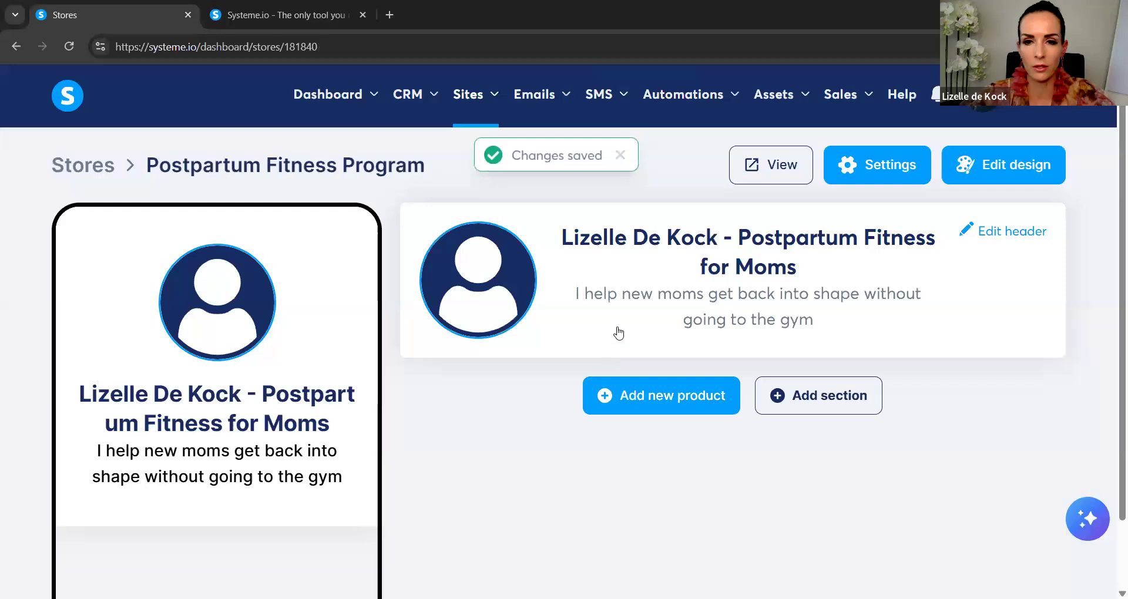
Reopen the store header and upload a portrait from the desktop headshots folder for its profile picture
click(1017, 236)
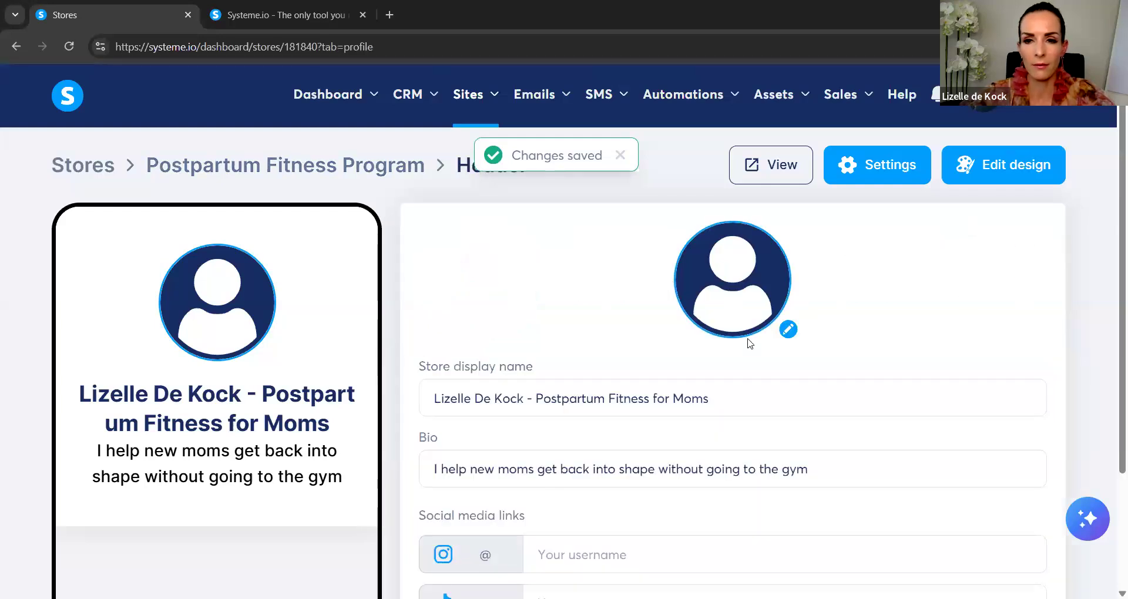
click(788, 330)
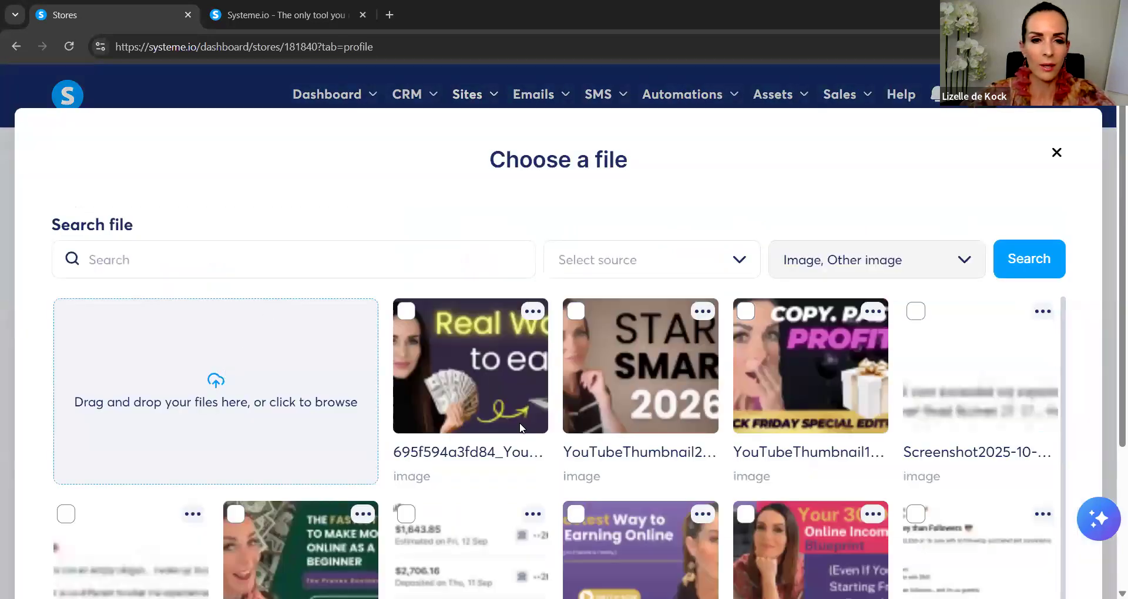
scroll(441, 332, down, 3)
scroll(439, 332, down, 3)
scroll(438, 330, up, 5)
scroll(438, 329, down, 5)
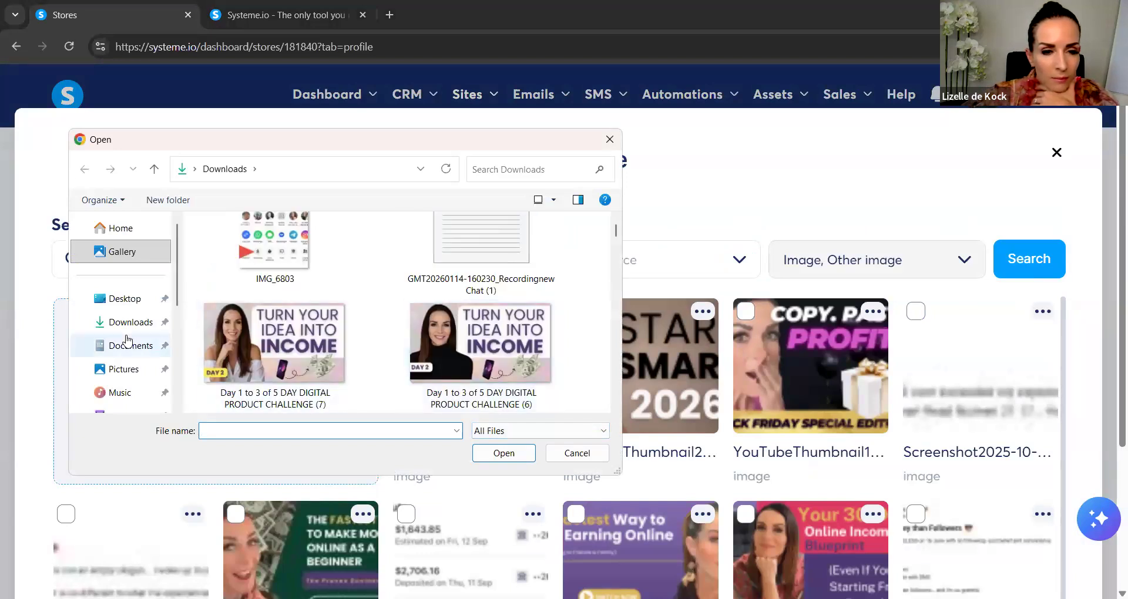
scroll(128, 340, down, 3)
click(141, 295)
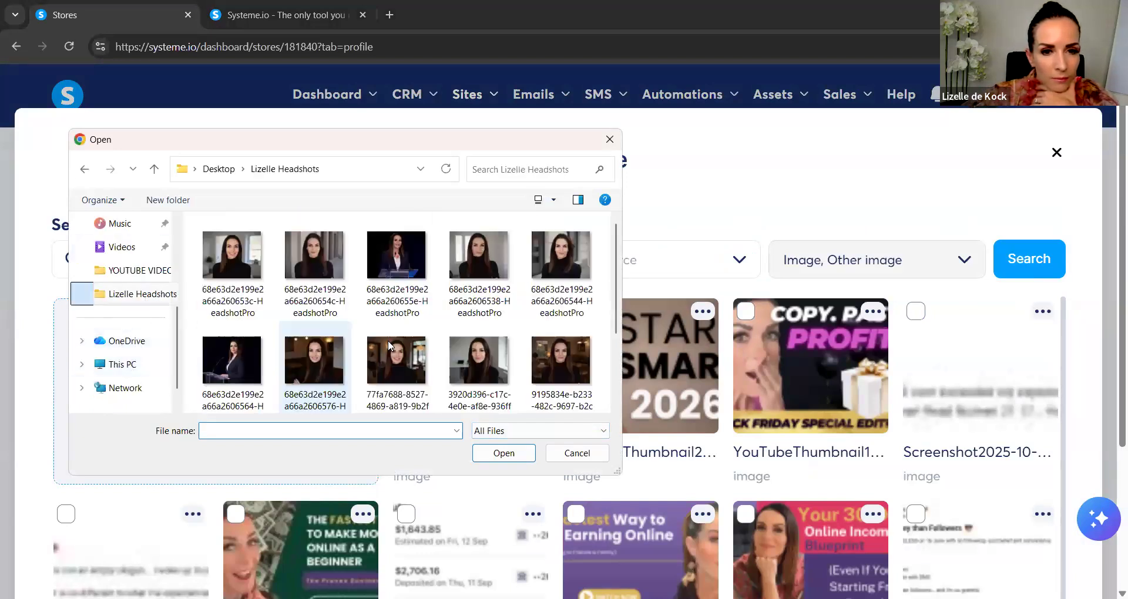
double_click(316, 277)
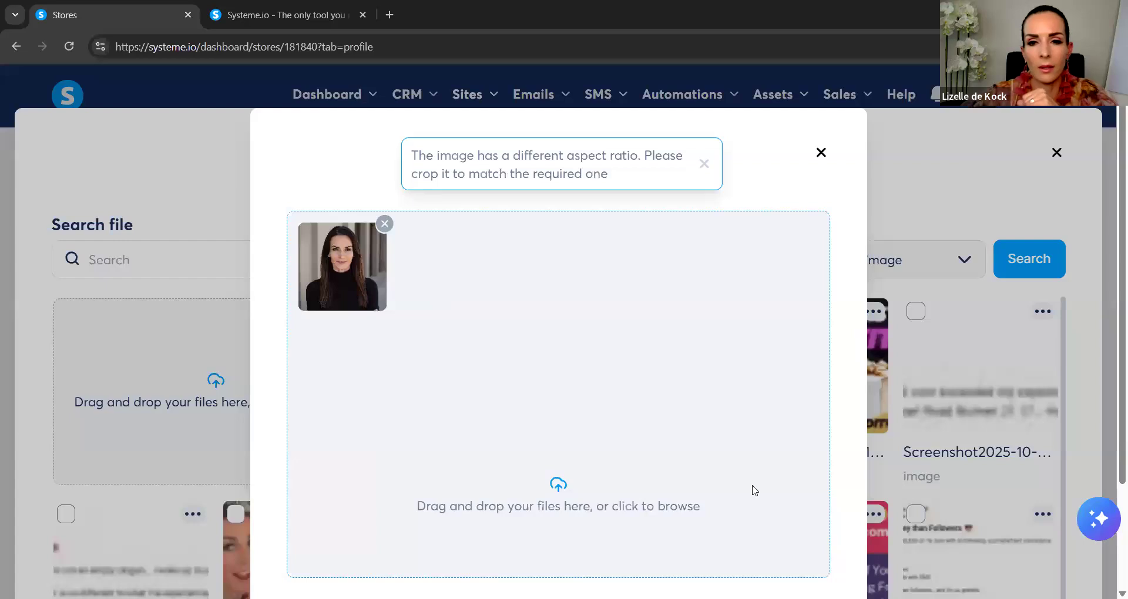
click(793, 500)
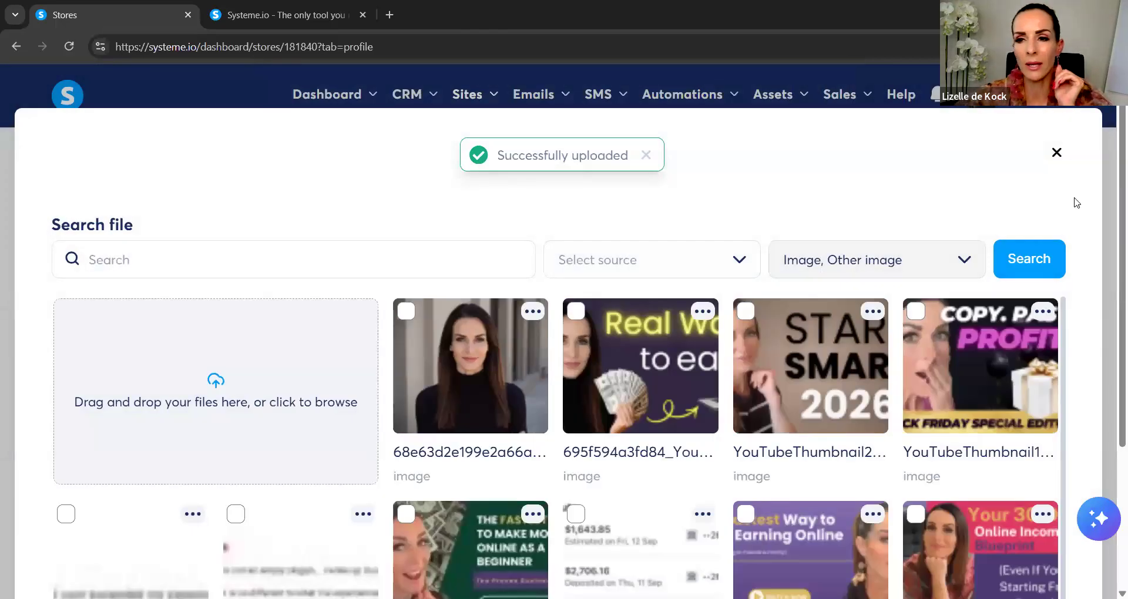
Choose the newly uploaded portrait from the image library as the store's profile picture
scroll(1044, 285, down, 3)
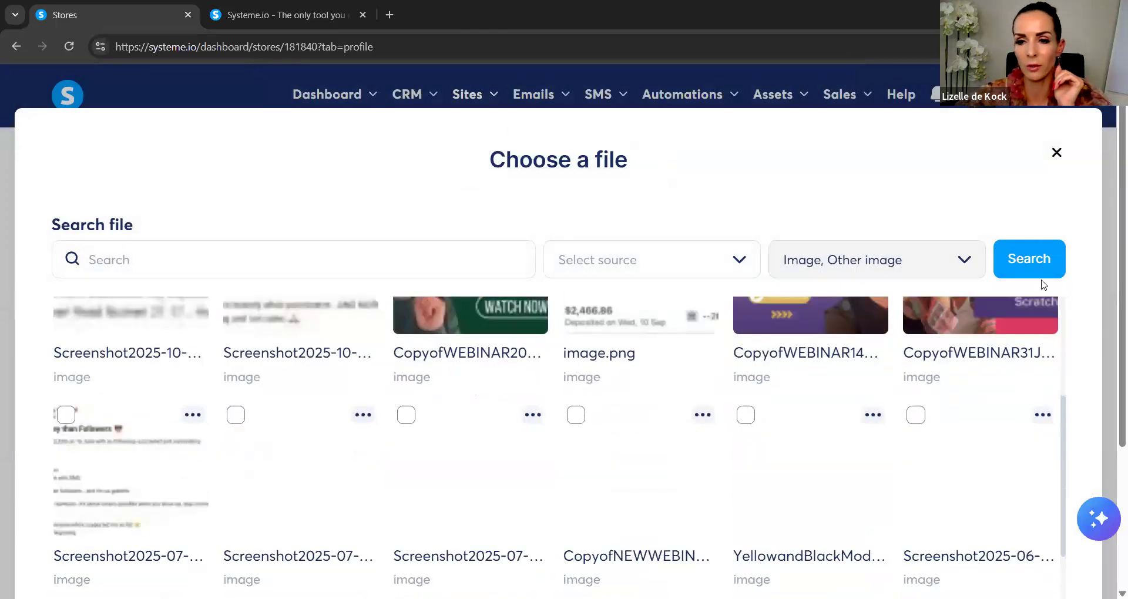
scroll(781, 411, down, 10)
scroll(477, 249, up, 12)
click(410, 312)
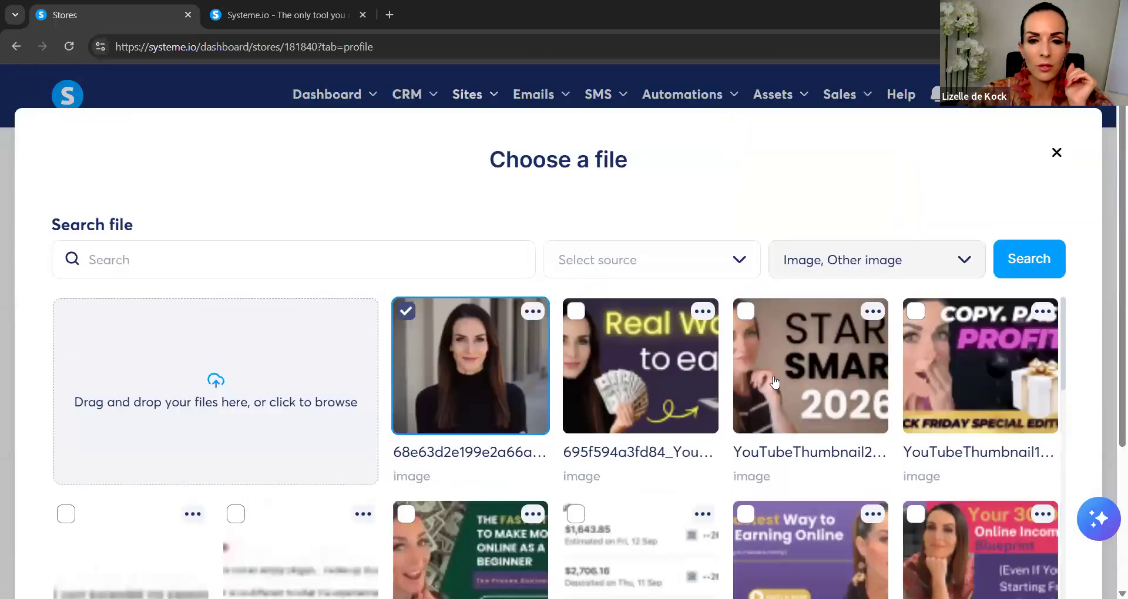
scroll(775, 383, down, 15)
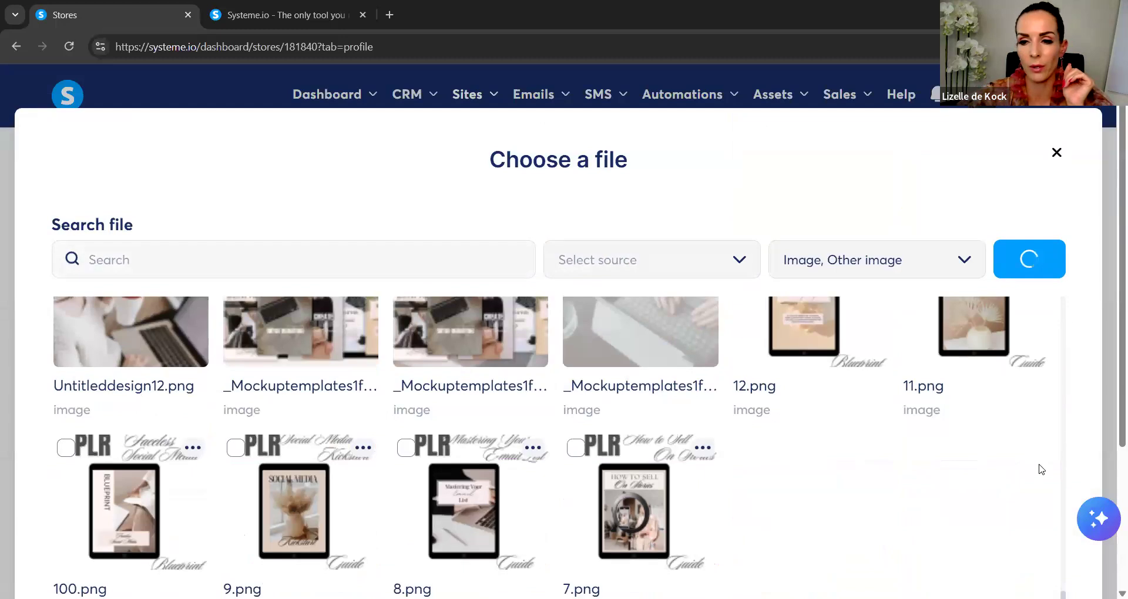
scroll(1046, 464, down, 12)
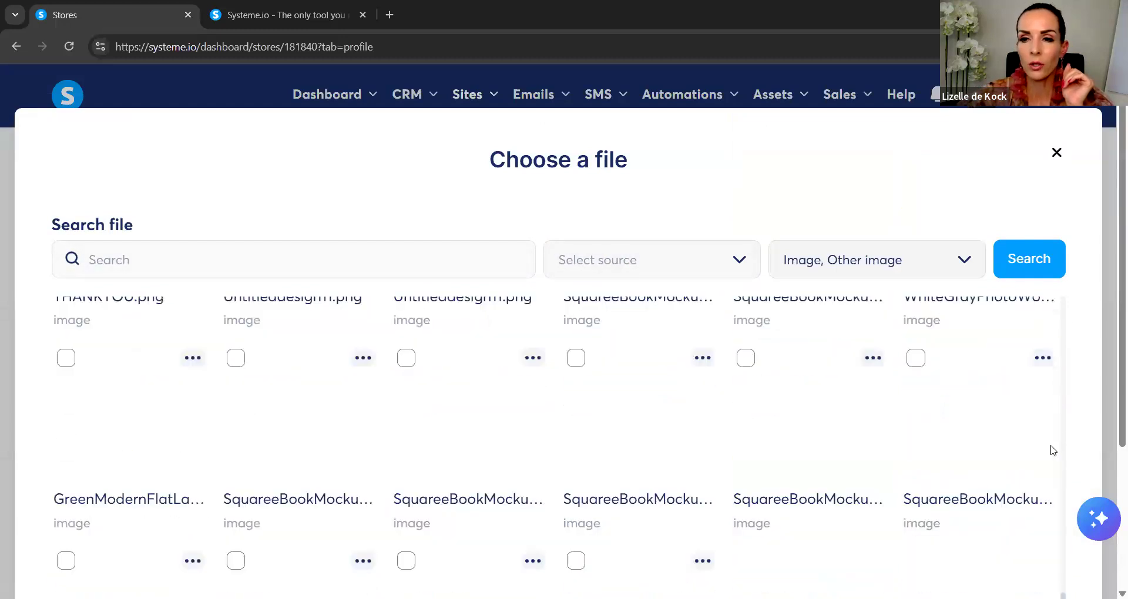
scroll(1054, 451, down, 10)
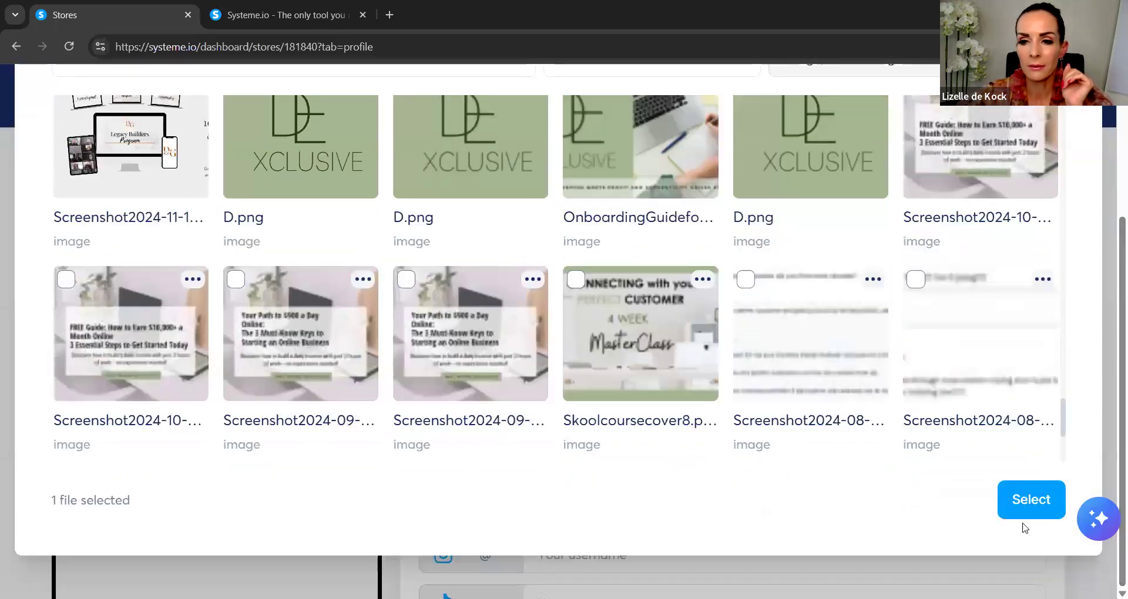
click(1027, 509)
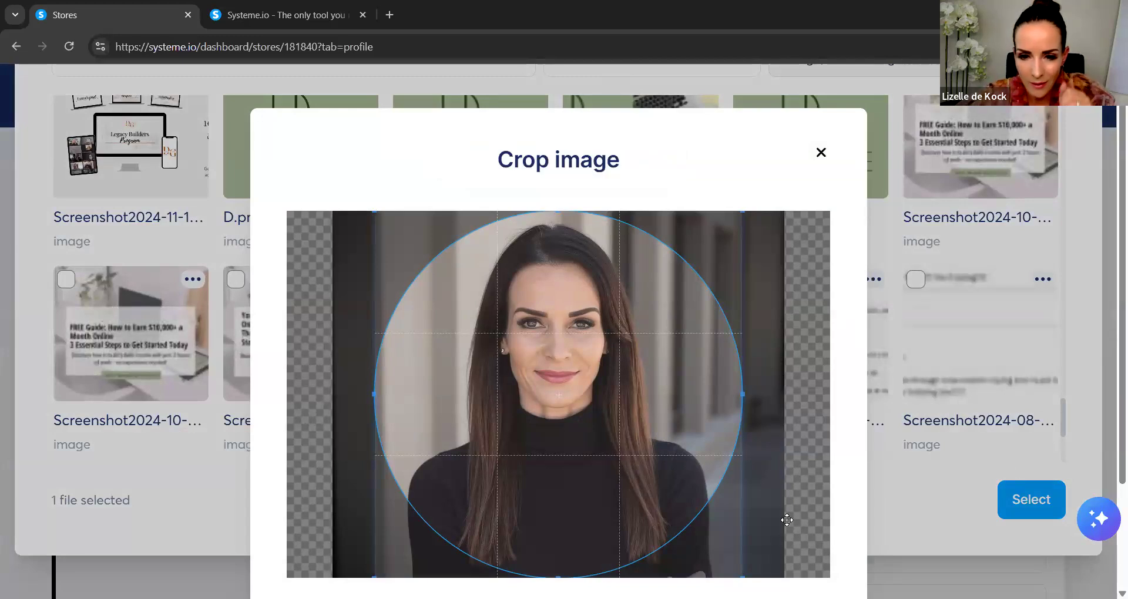
Shift the portrait's circular crop area slightly to the right, apply the crop and save the store header
drag(600, 432, 624, 429)
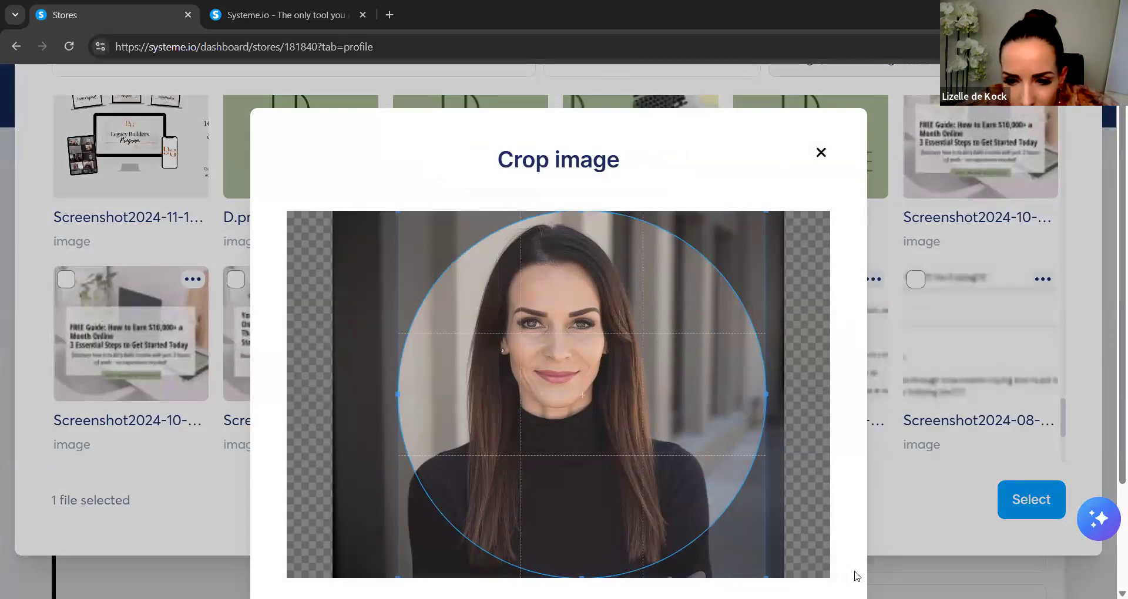
scroll(862, 513, down, 3)
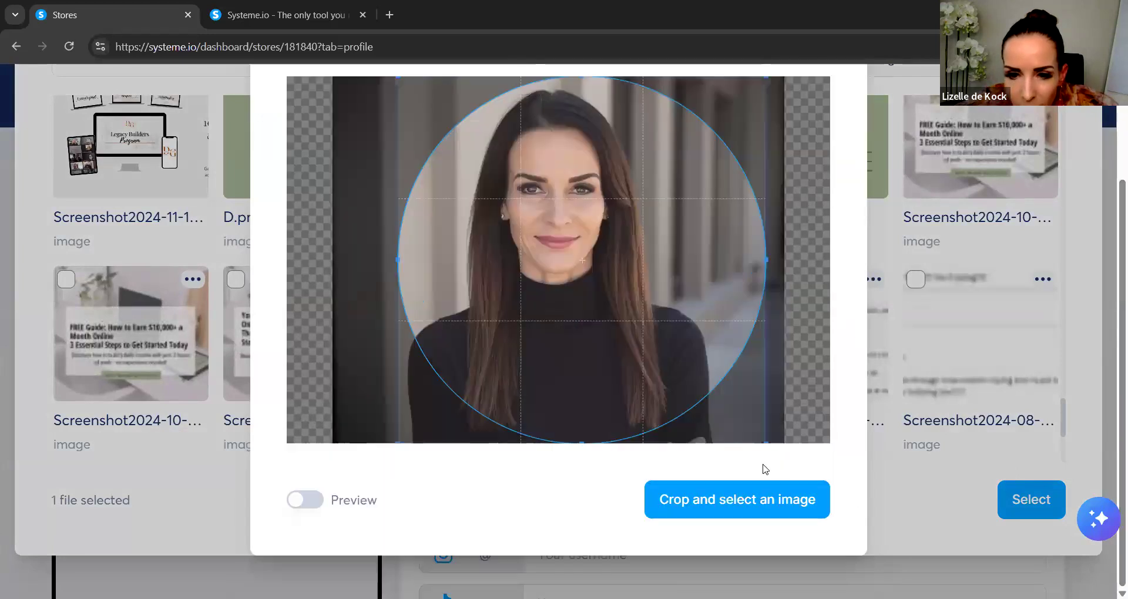
click(726, 499)
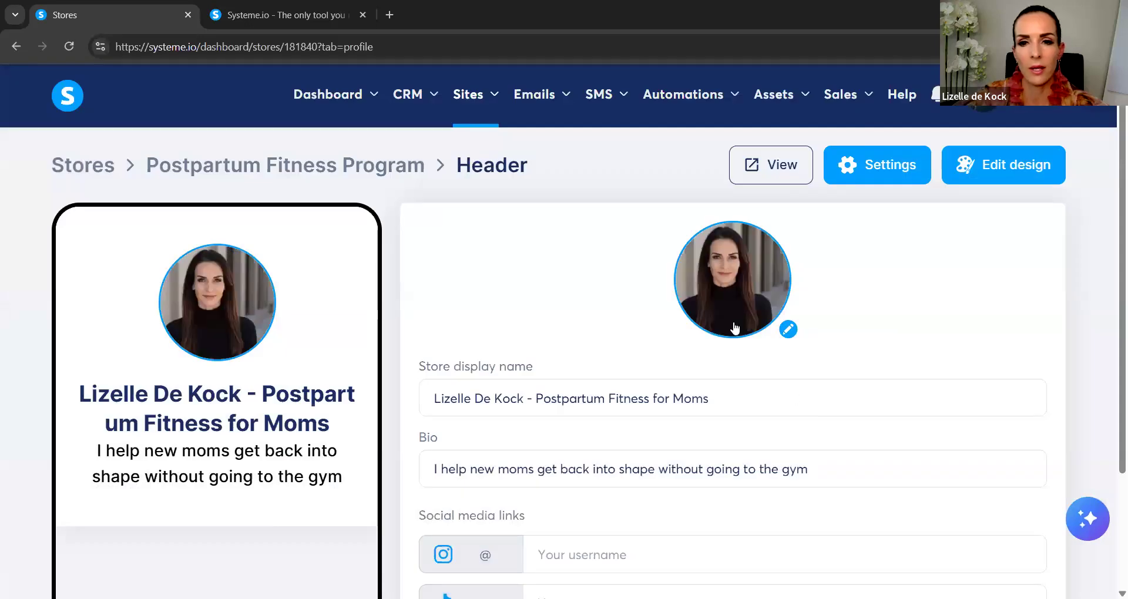
scroll(733, 323, down, 3)
click(962, 542)
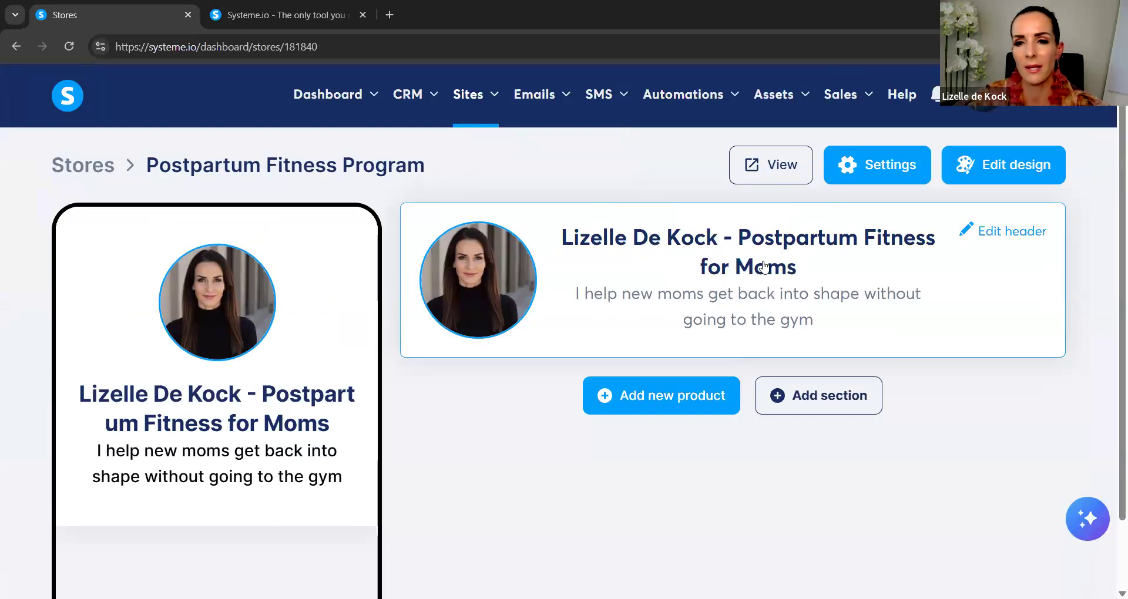
Add a new product to the store as a digital download for sale
scroll(764, 242, down, 2)
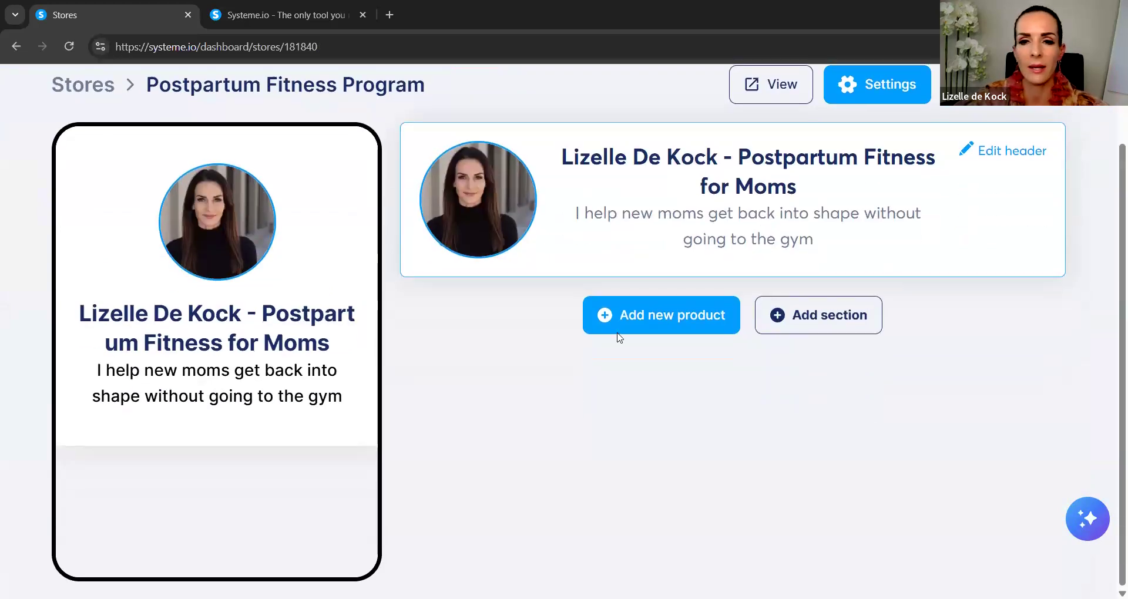
scroll(647, 353, up, 2)
click(676, 391)
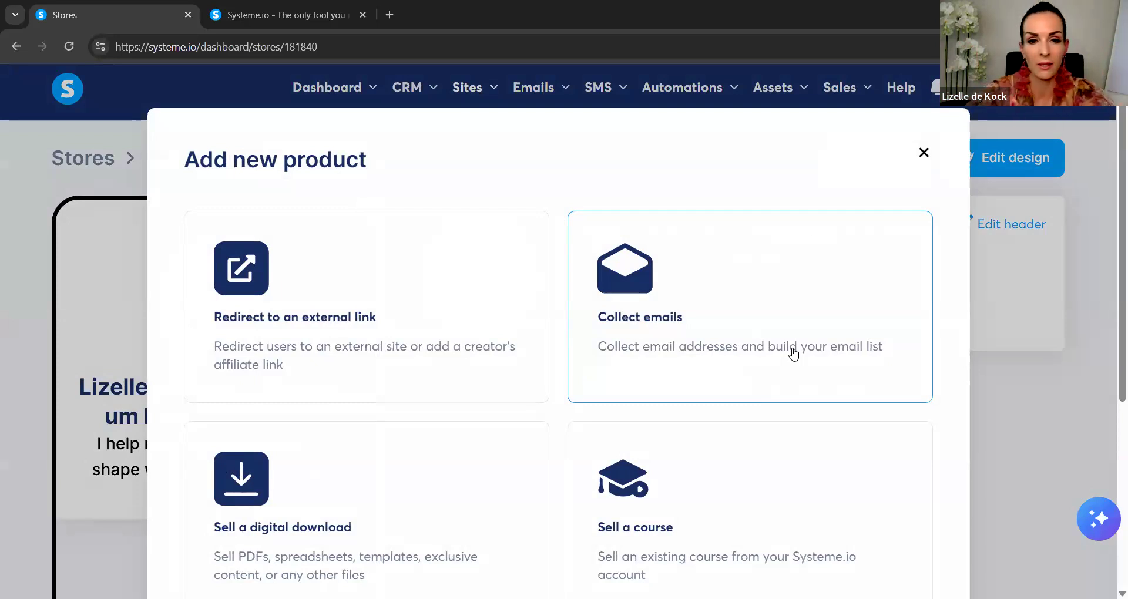
click(244, 489)
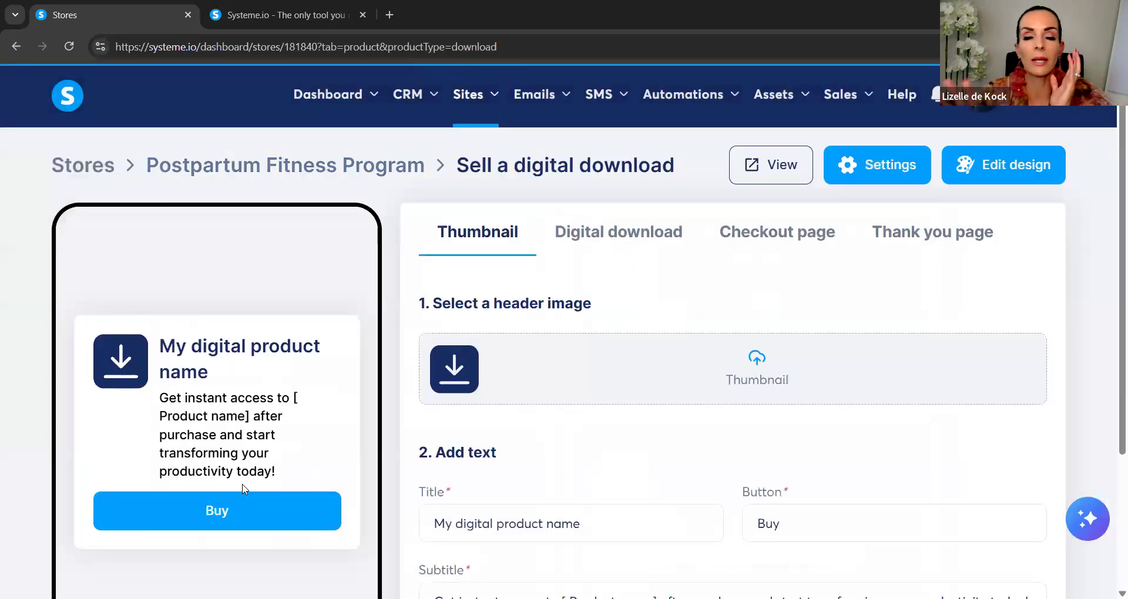
Upload the lead magnet cover image from the Downloads folder for the product thumbnail and close the file chooser
scroll(278, 488, down, 3)
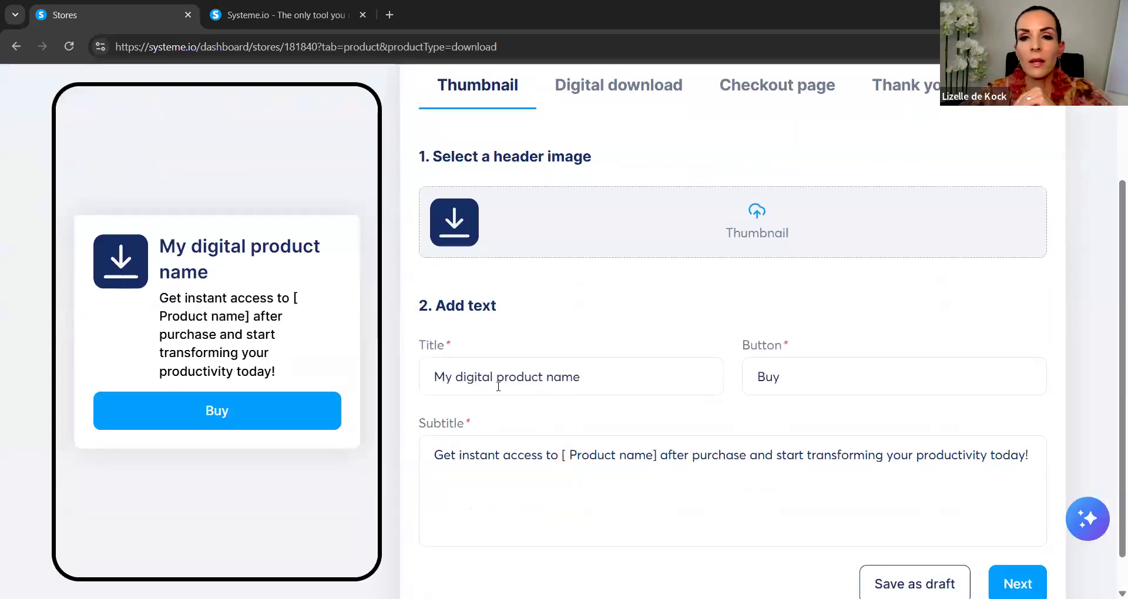
click(758, 225)
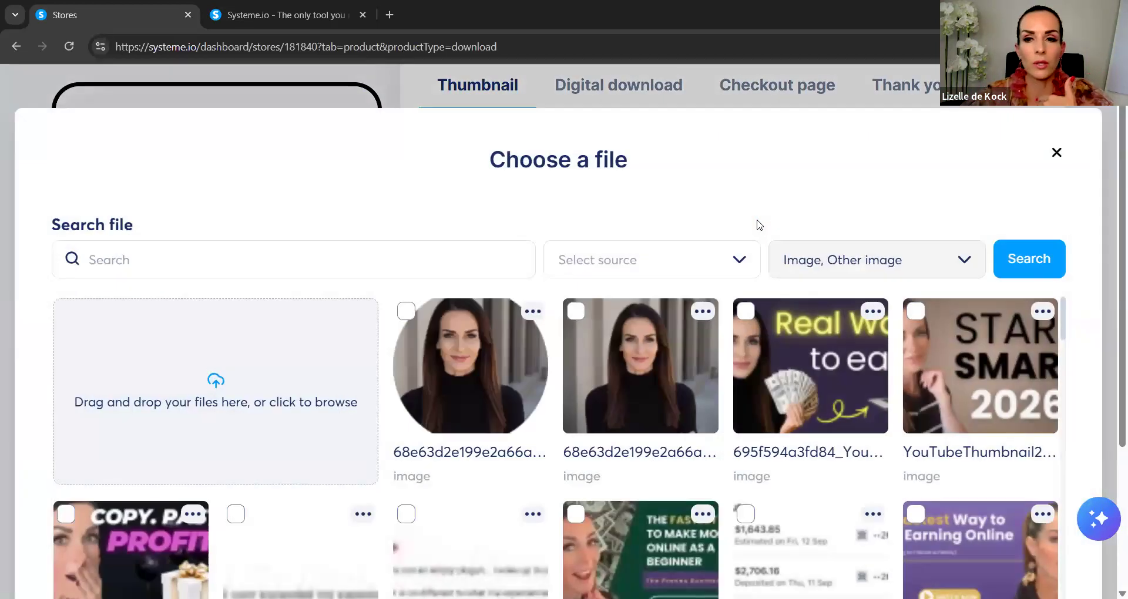
scroll(767, 272, down, 2)
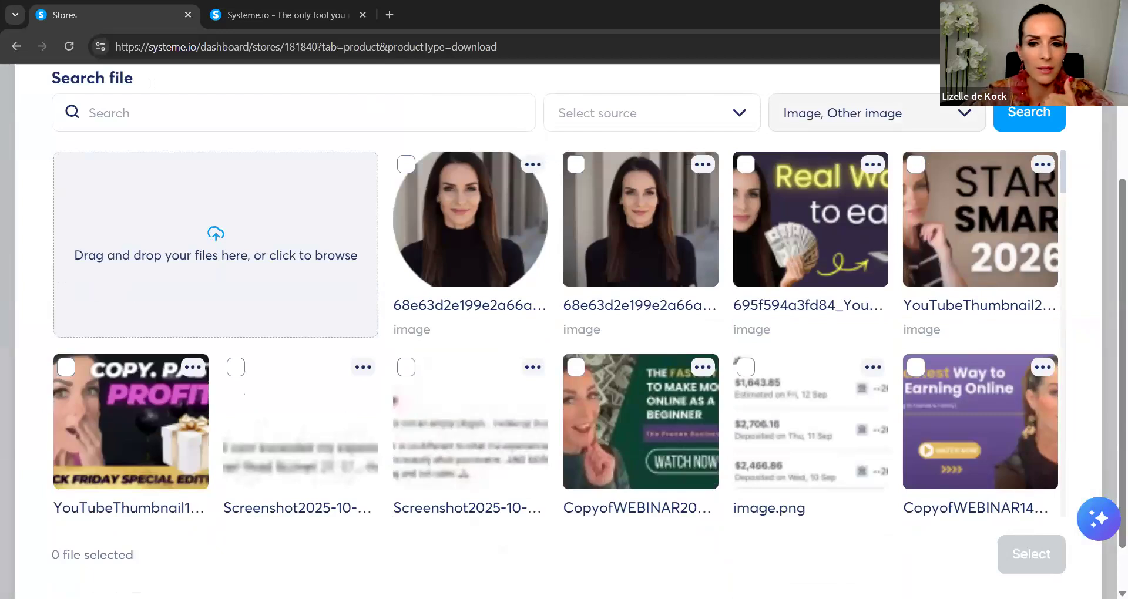
scroll(403, 291, down, 10)
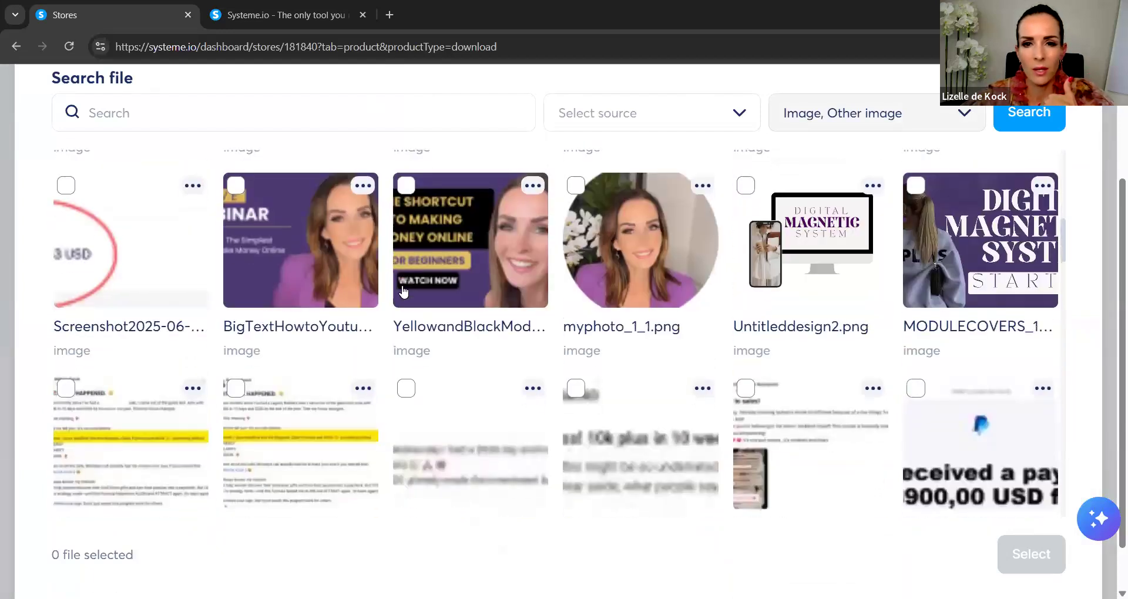
scroll(403, 291, down, 15)
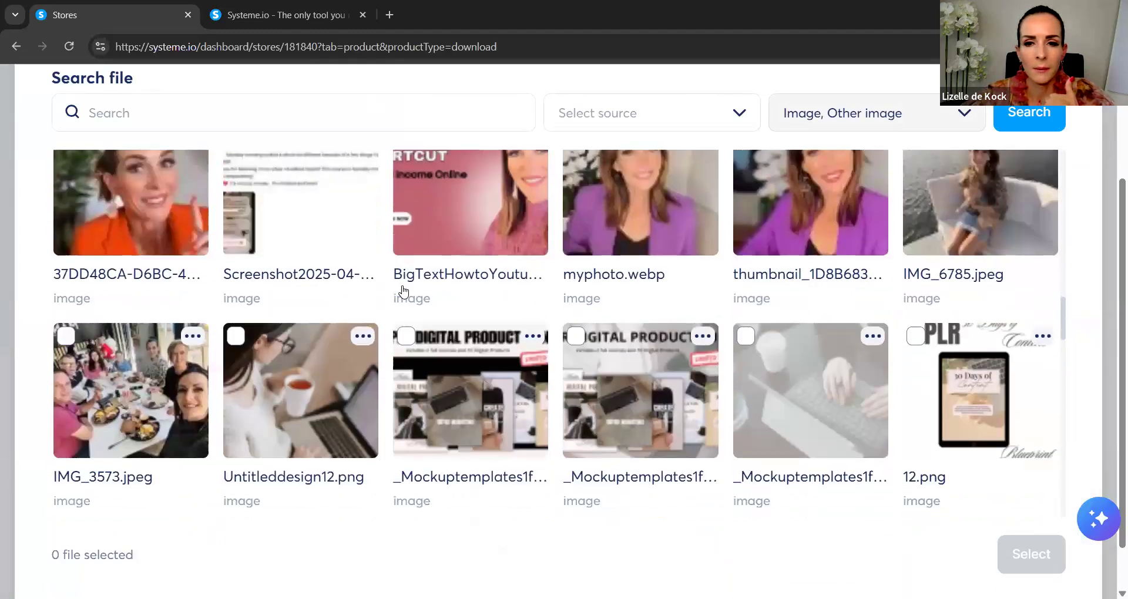
scroll(403, 291, up, 20)
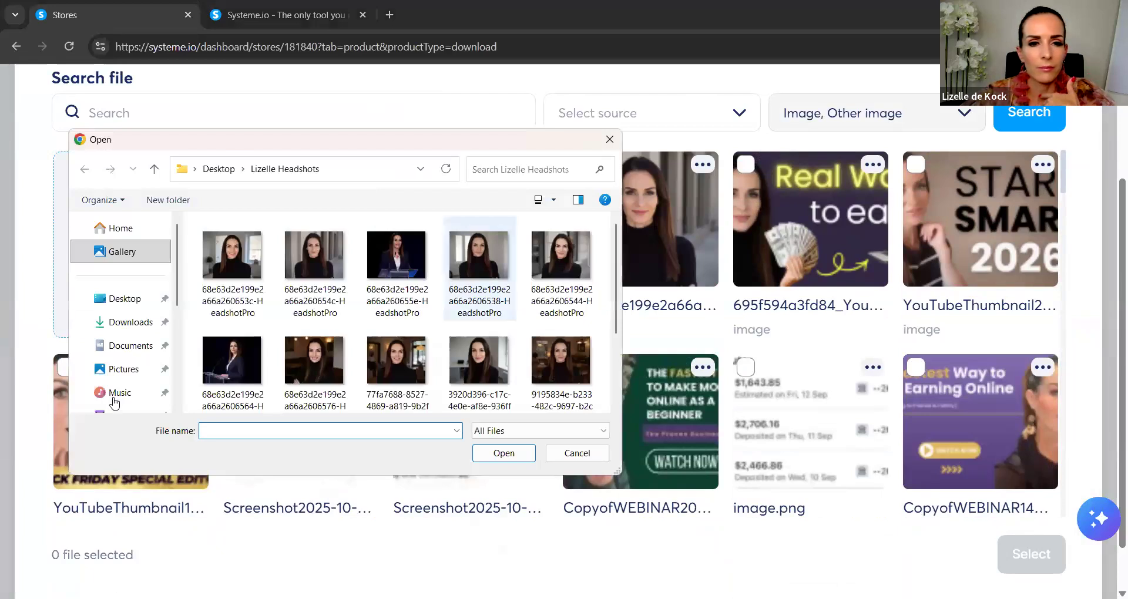
click(131, 322)
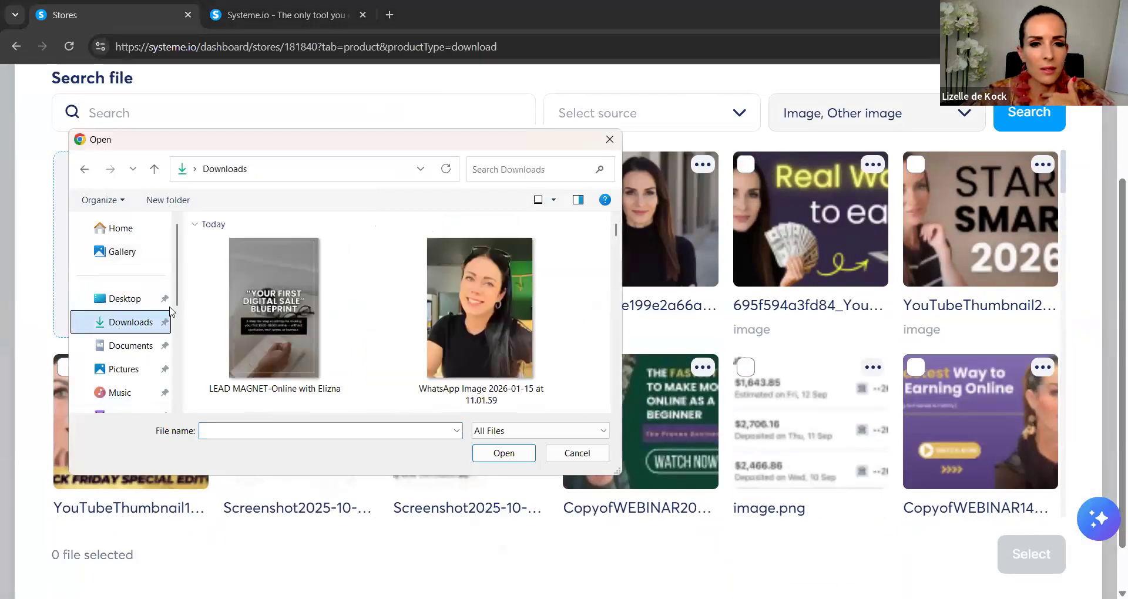
click(275, 308)
key(Return)
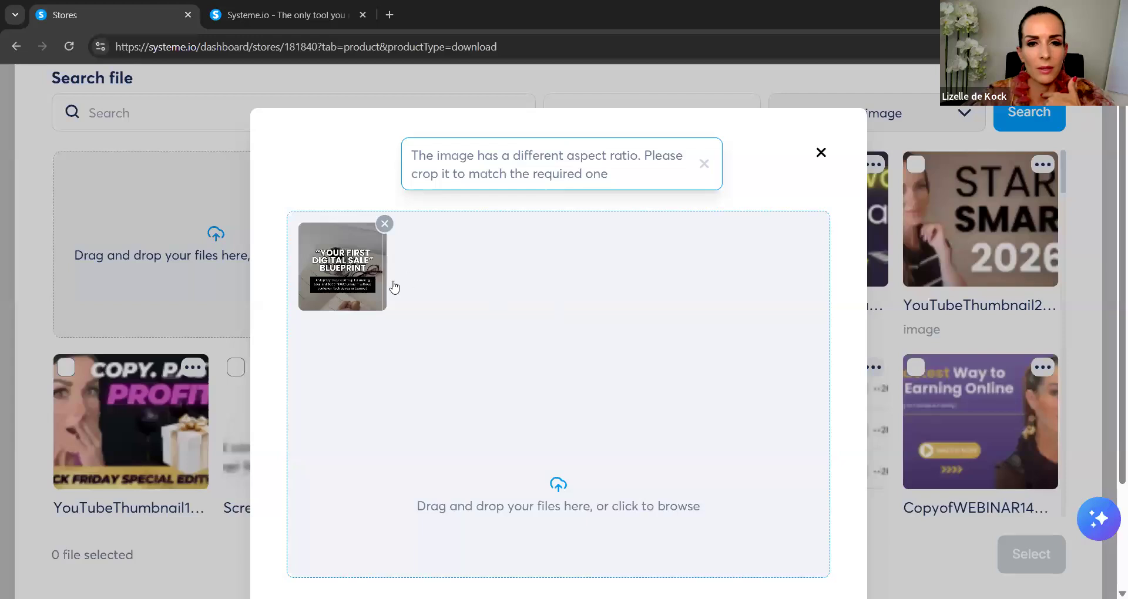
scroll(763, 350, down, 2)
click(797, 506)
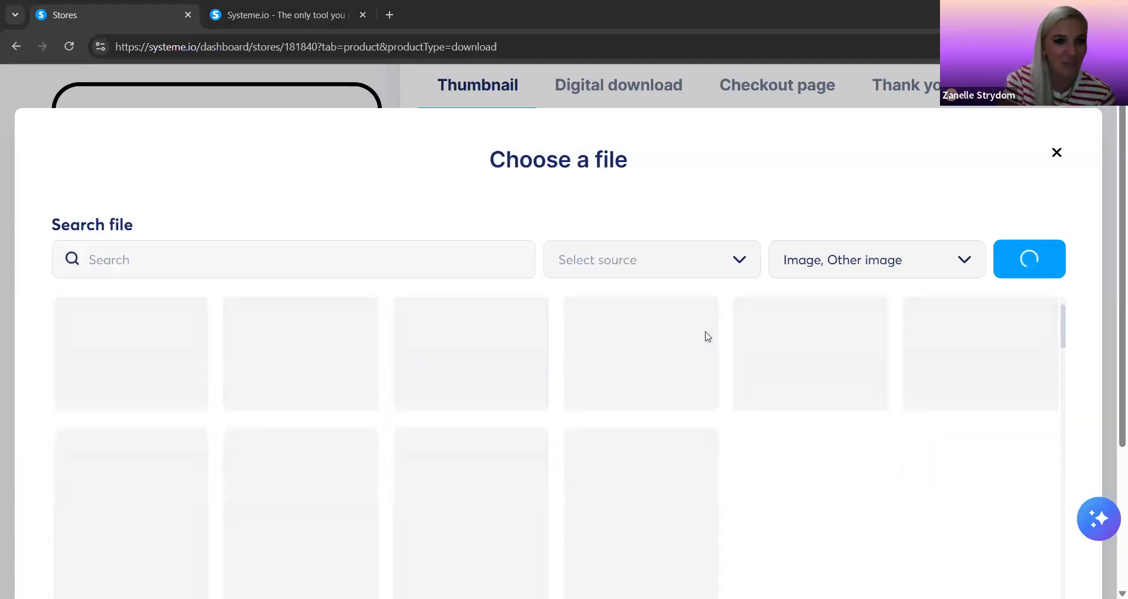
click(1057, 152)
Use the uploaded "Your First Digital Sale" Blueprint cover as the product thumbnail, cropped to a 1:1 square
scroll(648, 283, down, 1)
scroll(573, 259, up, 2)
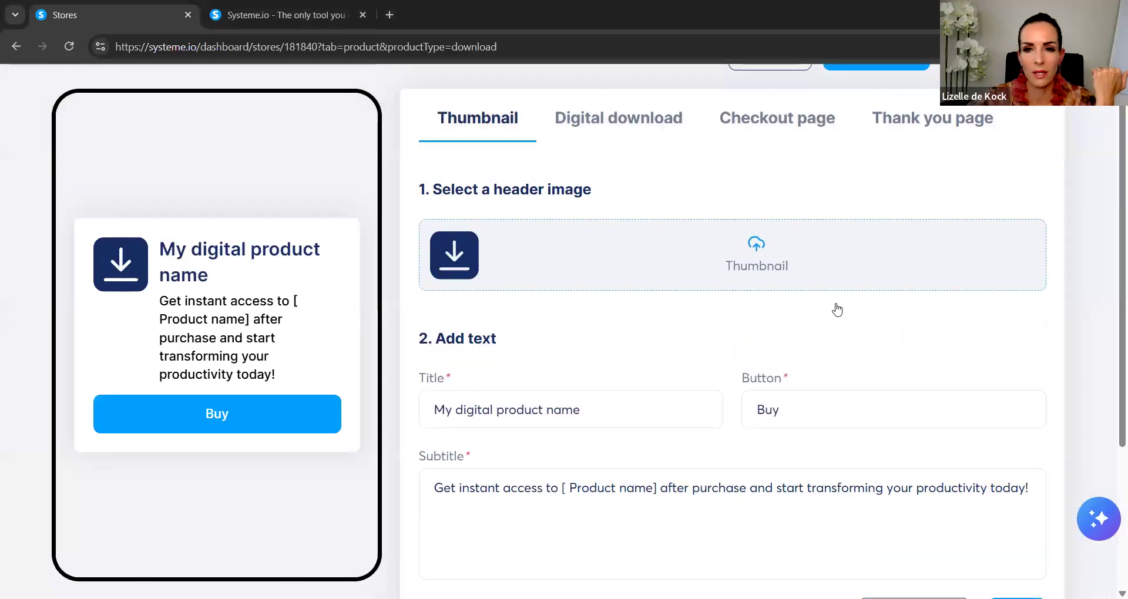
click(837, 310)
click(416, 313)
scroll(1114, 427, down, 3)
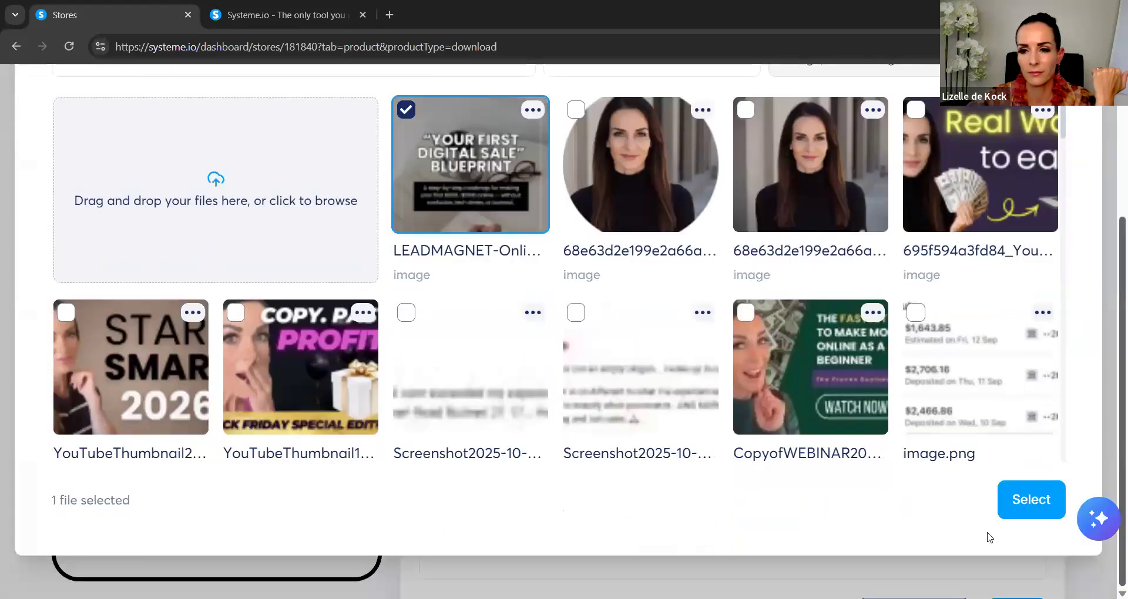
click(1021, 512)
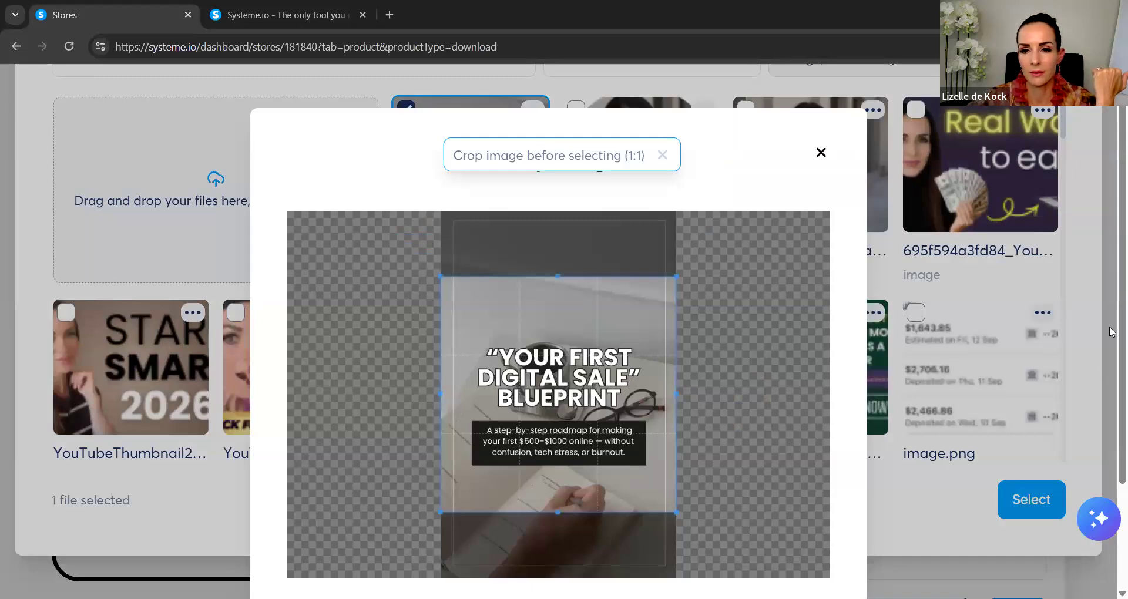
scroll(1112, 423, down, 3)
click(692, 499)
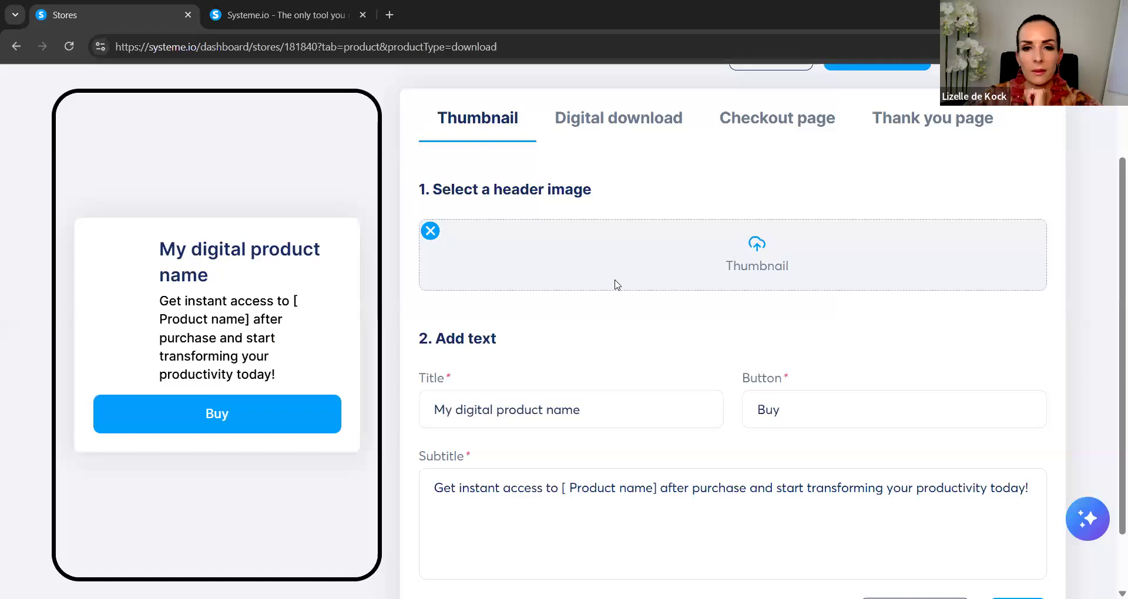
Replace the digital product's placeholder title with "Postpartum Fitness"
scroll(614, 282, down, 1)
drag(601, 341, 433, 338)
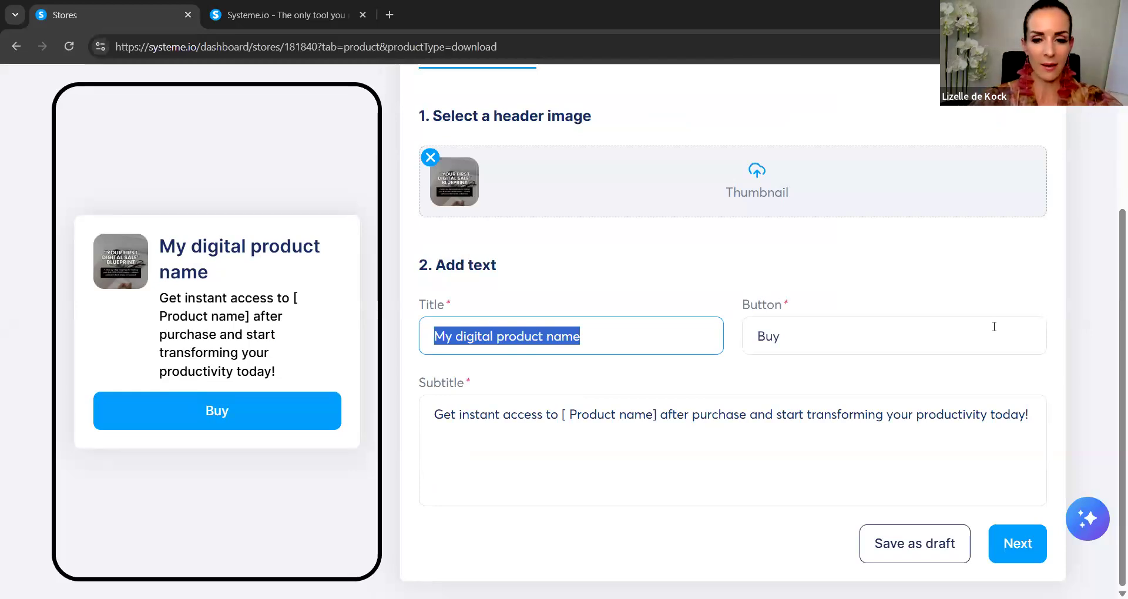
text(Postpartum)
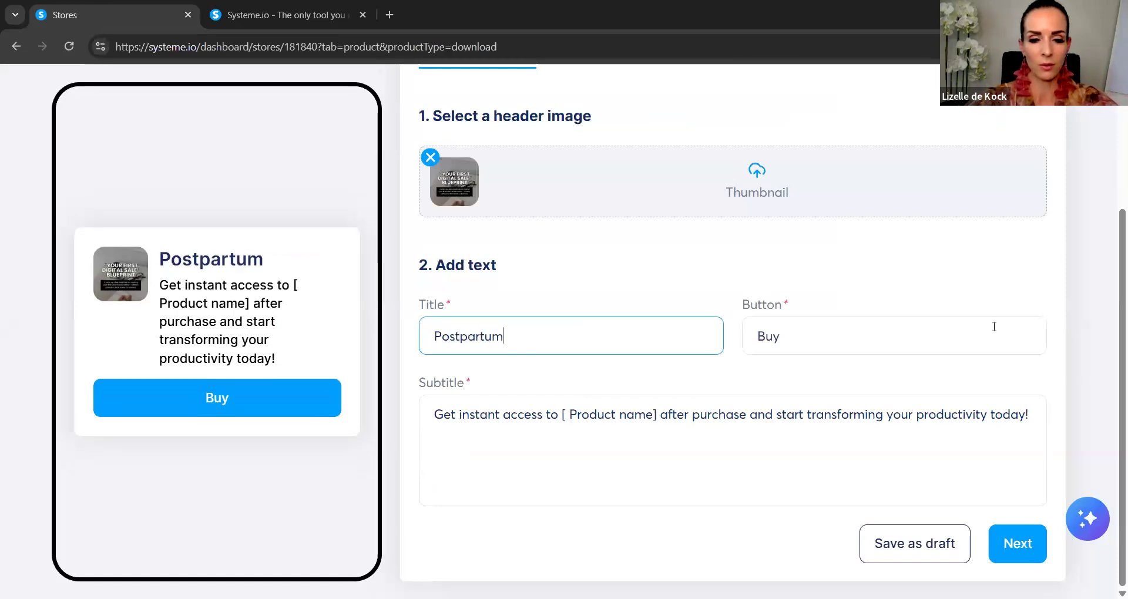
text( Fitness)
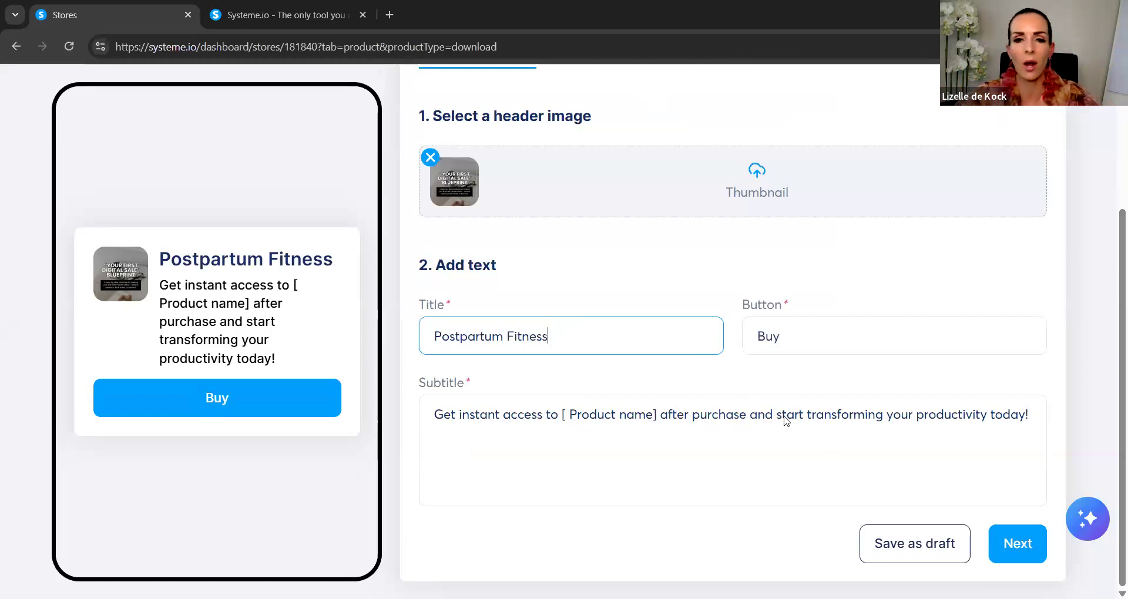
Replace the "[ Product name]" placeholder in the product subtitle with "Your Postpartum Fitness Guide"
drag(563, 414, 657, 415)
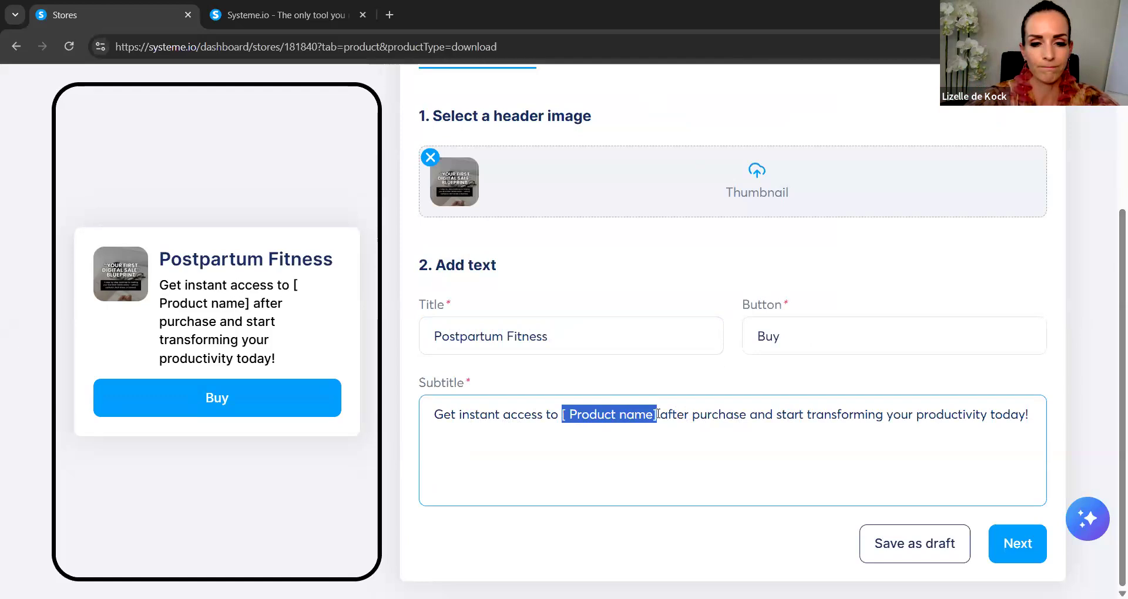
text(Your)
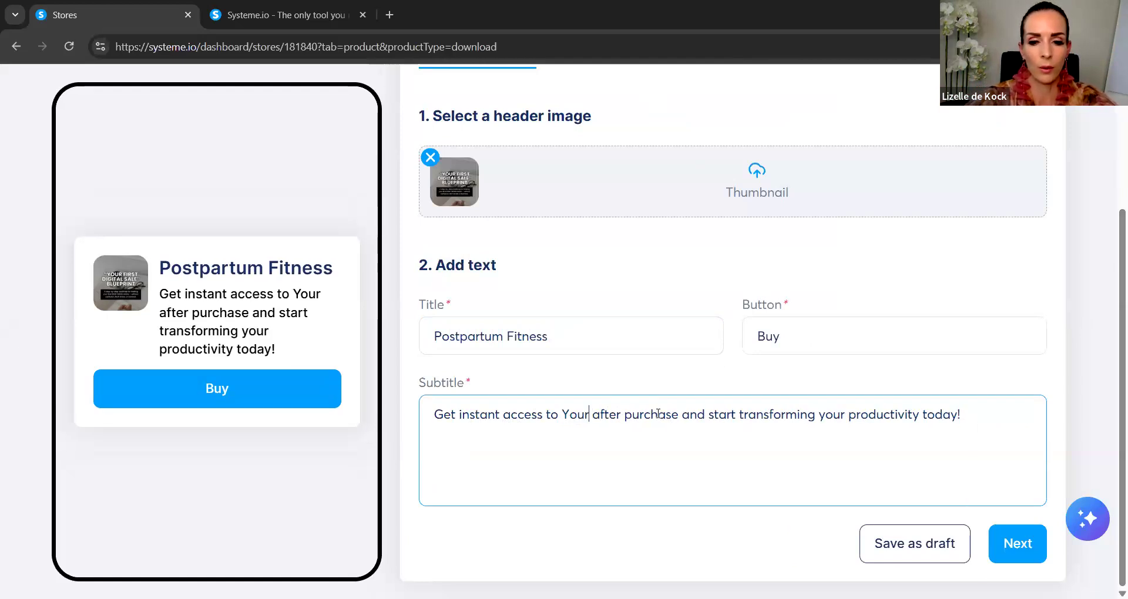
text( Postpa)
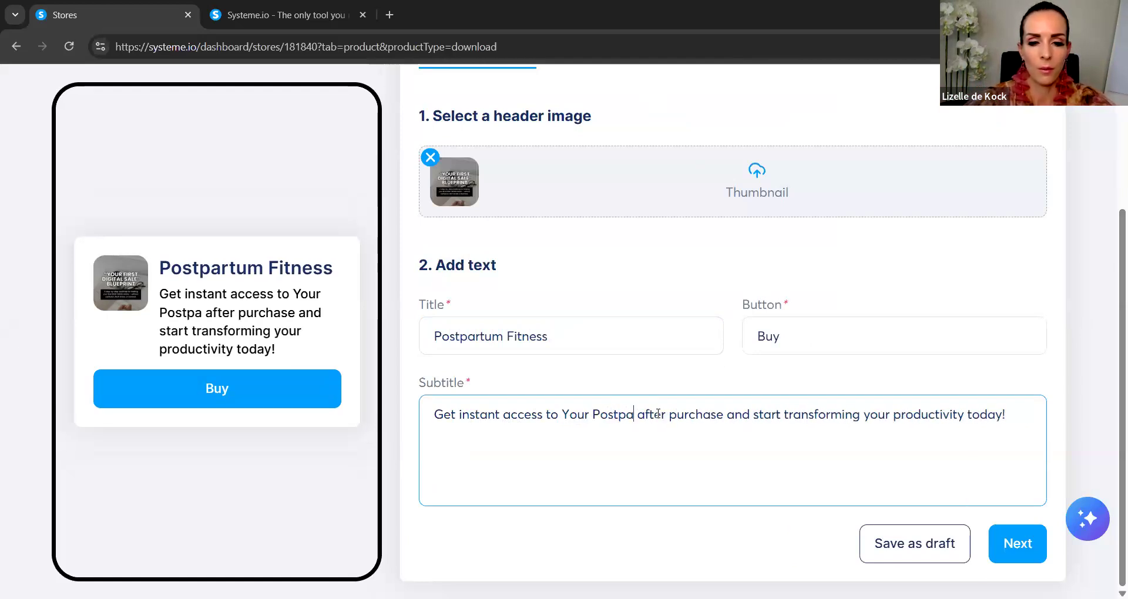
text(rt)
text(um Fitne)
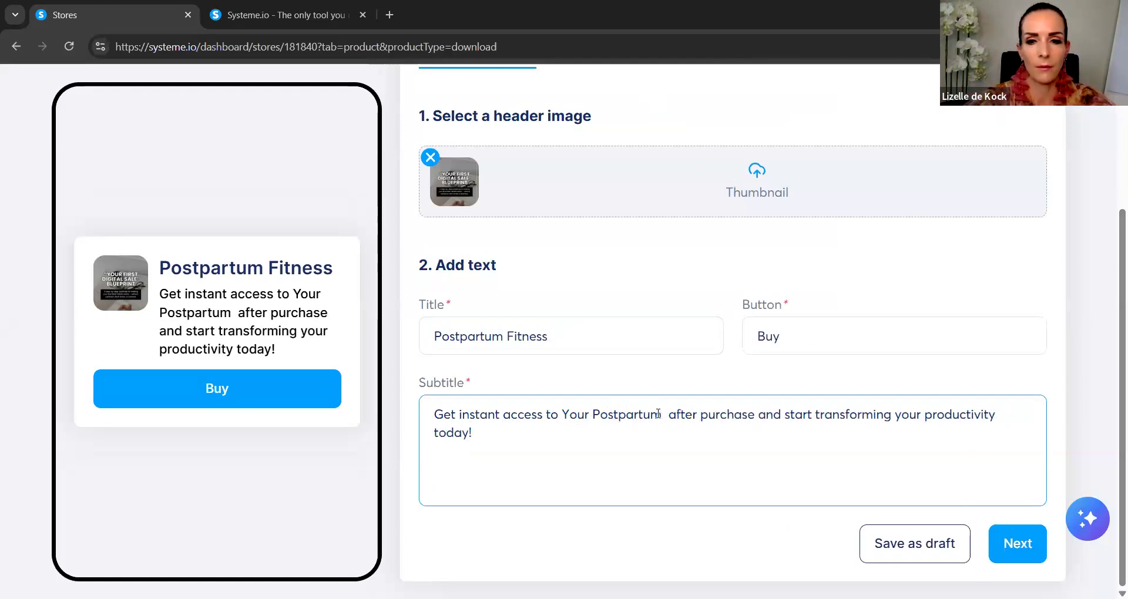
text(ss Gu)
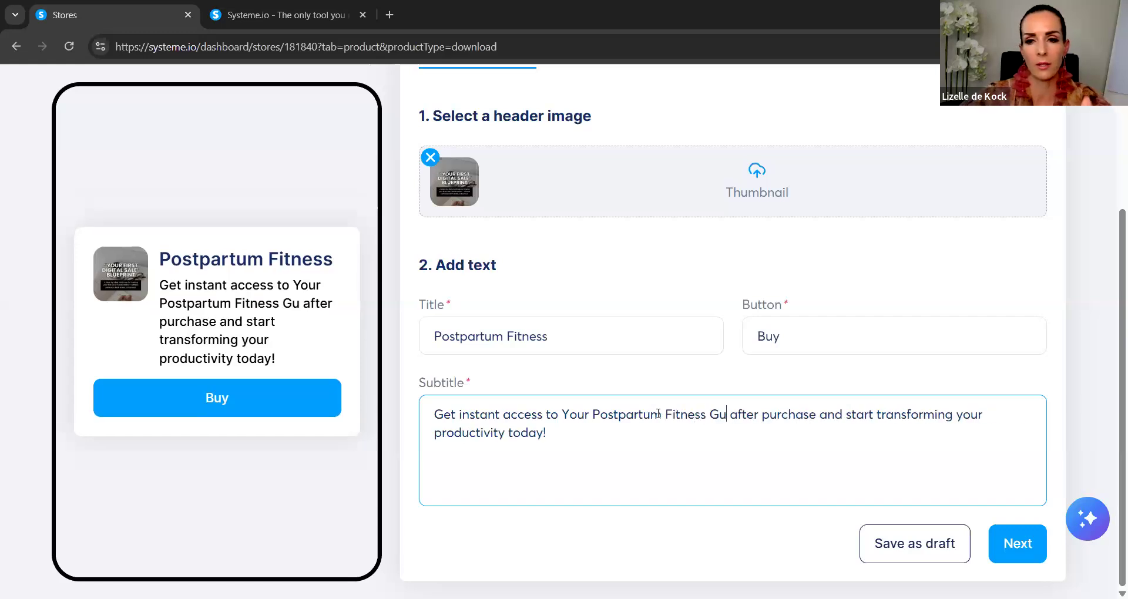
text(ide)
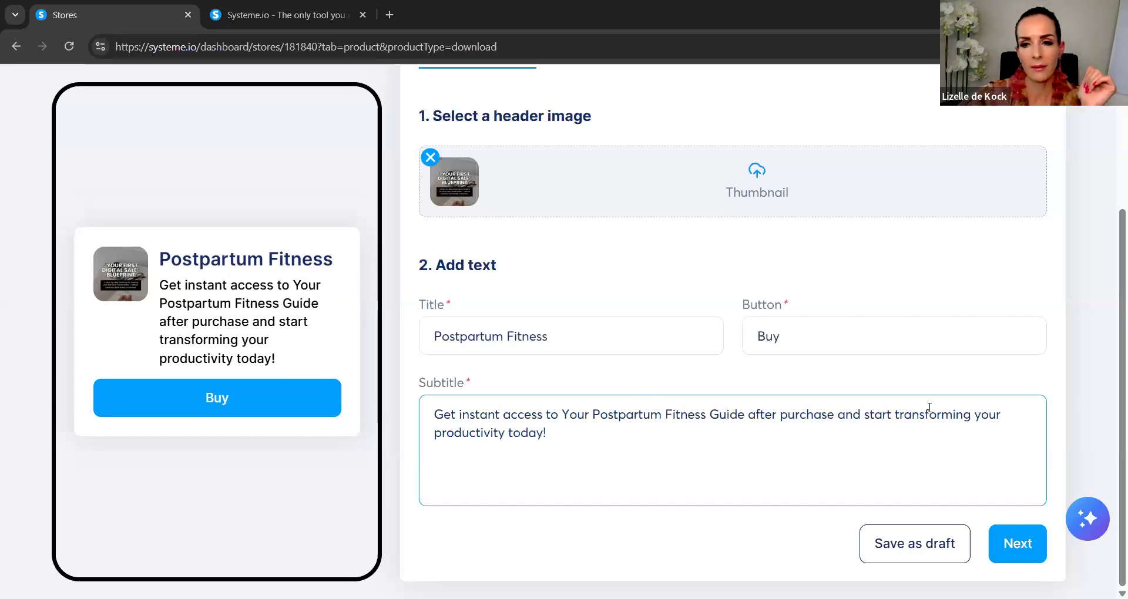
Replace "transforming your productivity today!" at the end of the product subtitle with "getting back into shape and feel better than ever!"
click(896, 417)
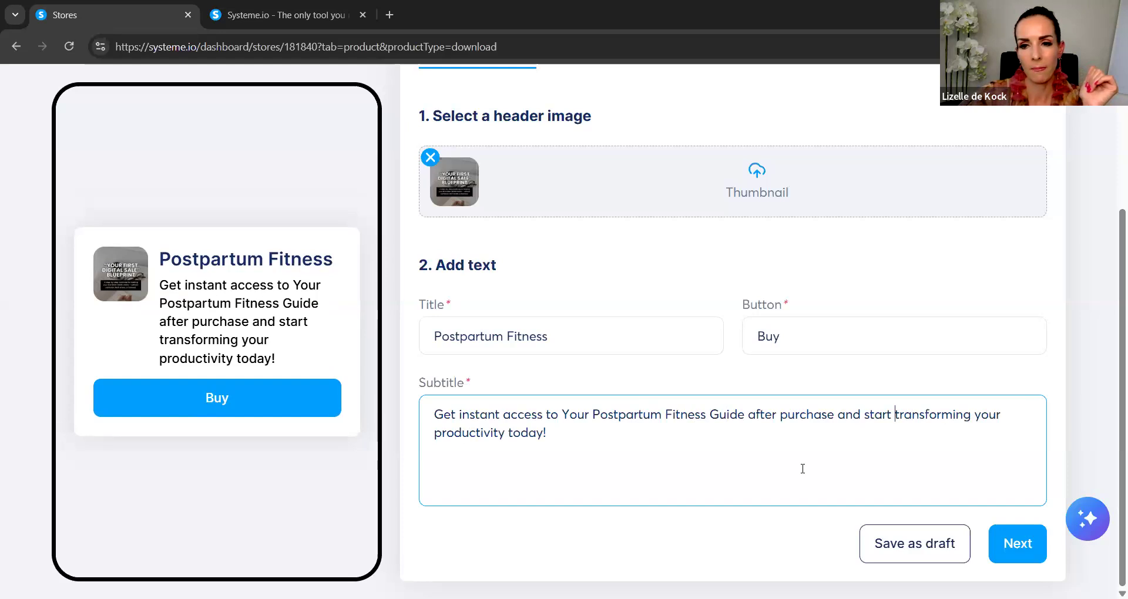
shift+click(516, 460)
shift+click(552, 451)
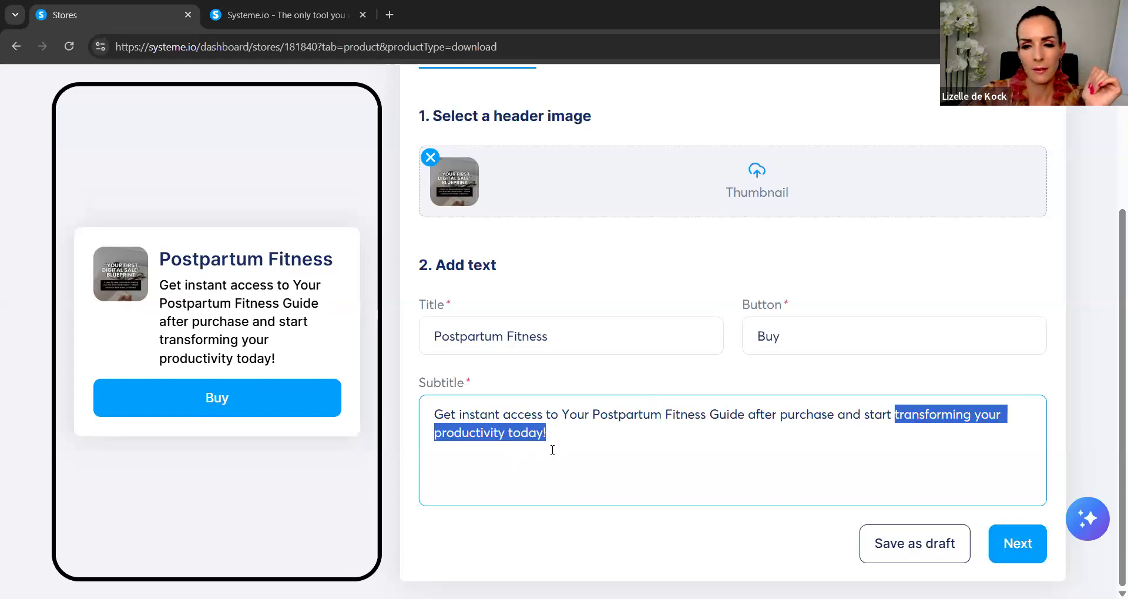
text(getti)
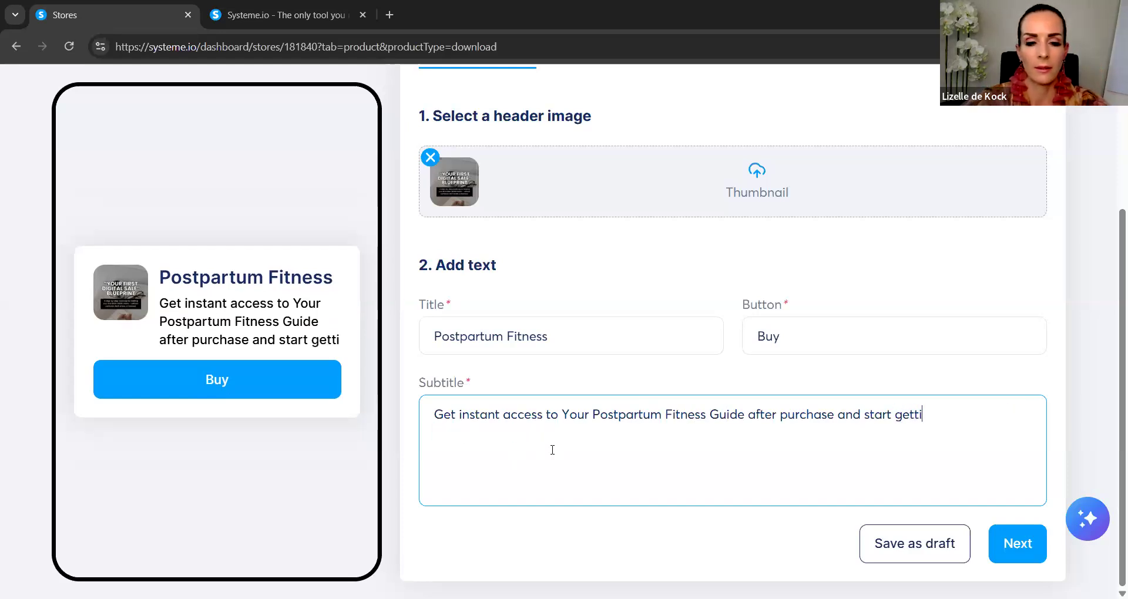
text(ng back into sha)
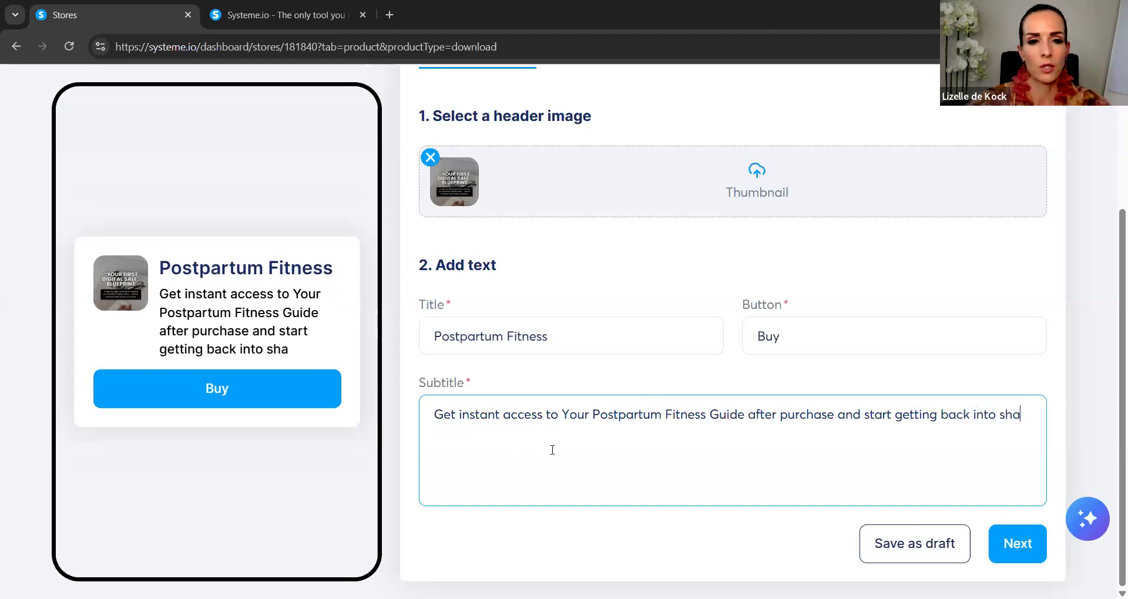
text(pe and )
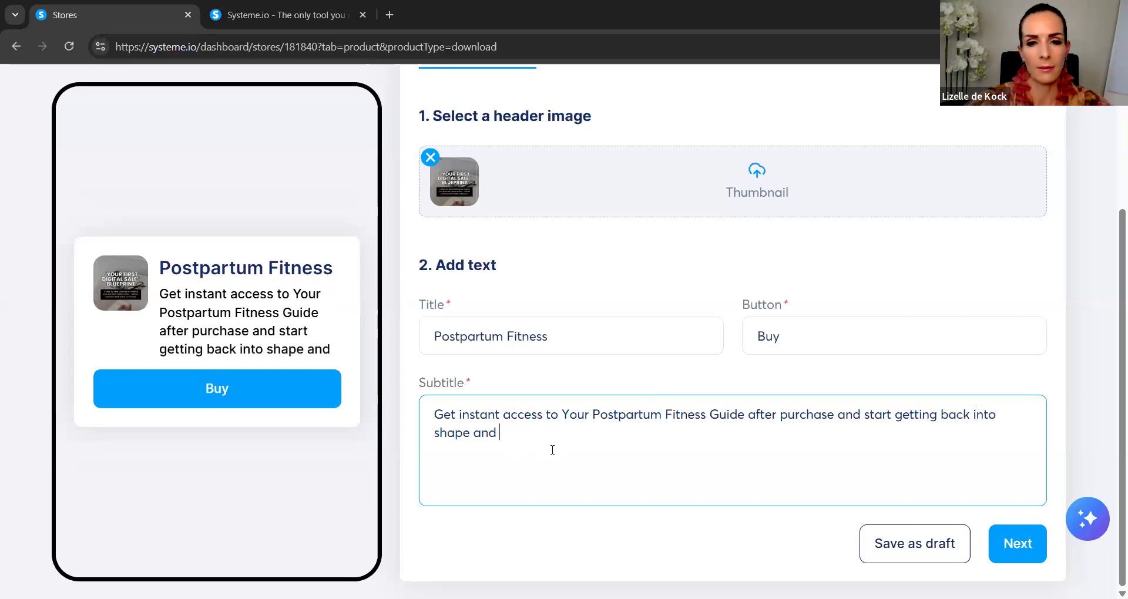
text(feel )
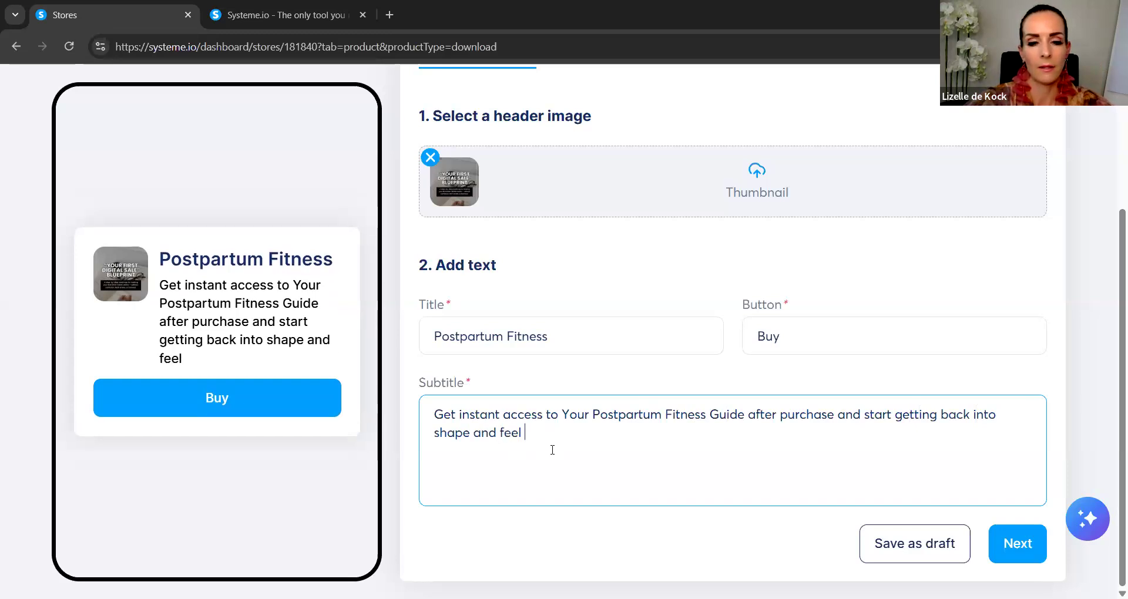
text(better than ever)
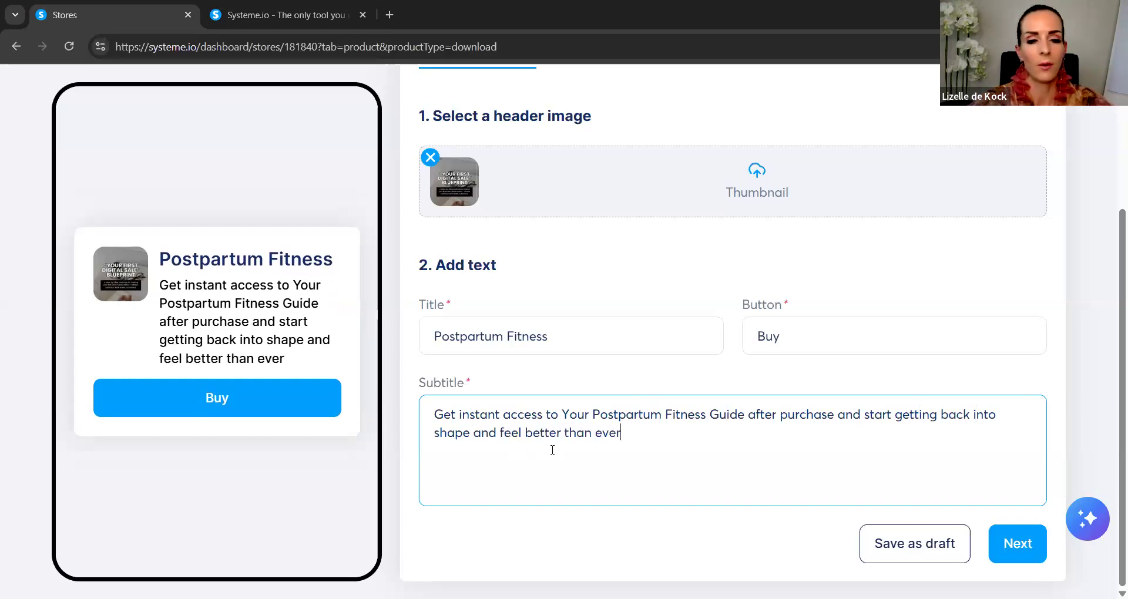
text(!)
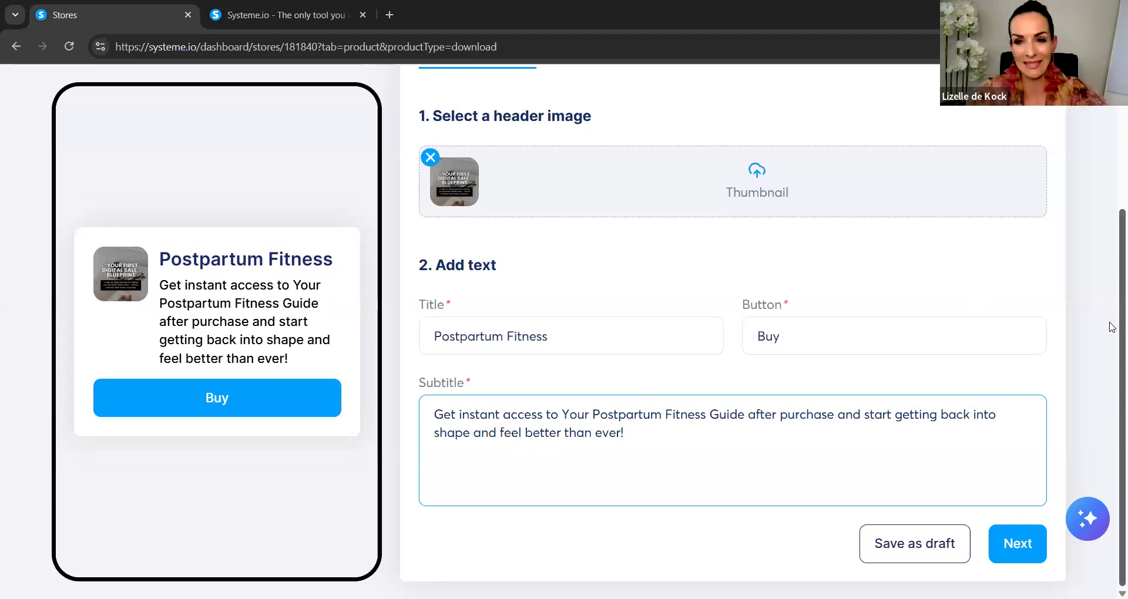
Continue to the digital download setup and open the file library for the product upload
click(1009, 539)
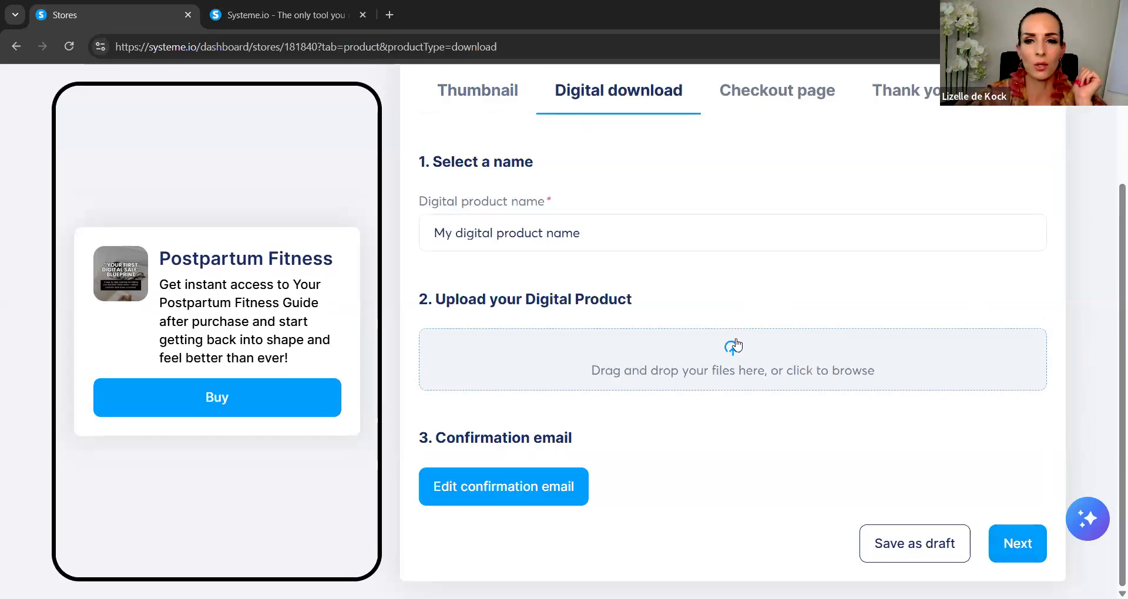
click(732, 360)
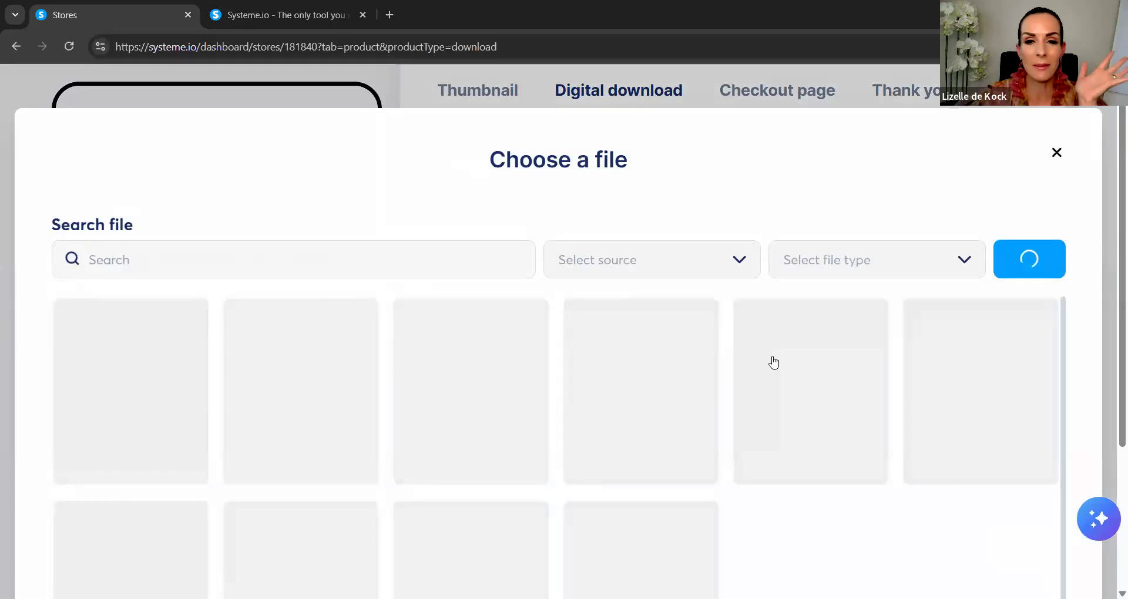
click(358, 311)
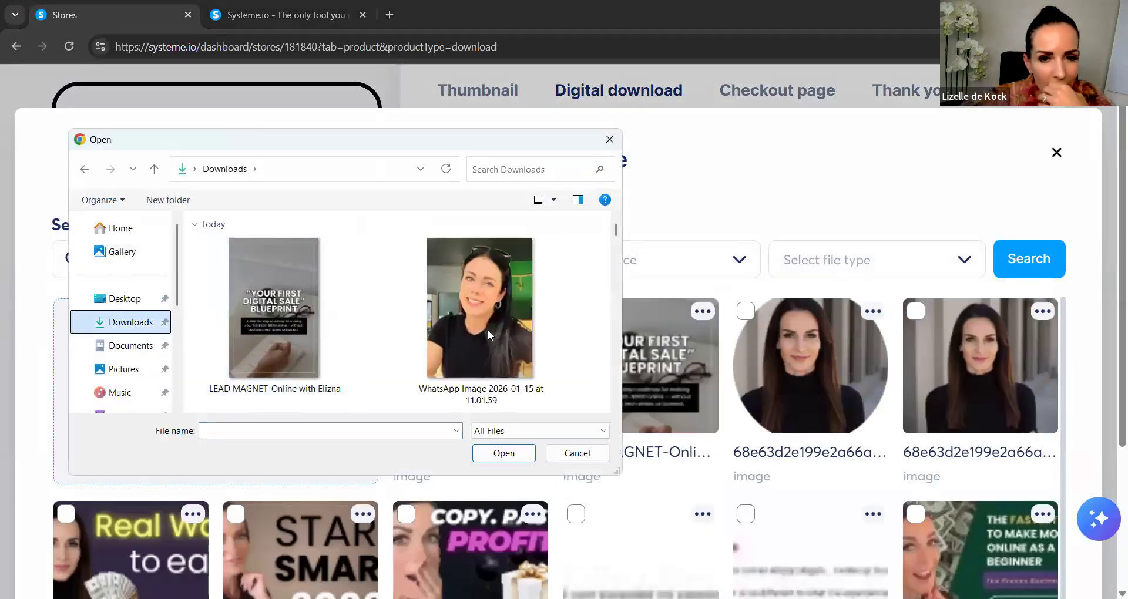
scroll(388, 336, down, 5)
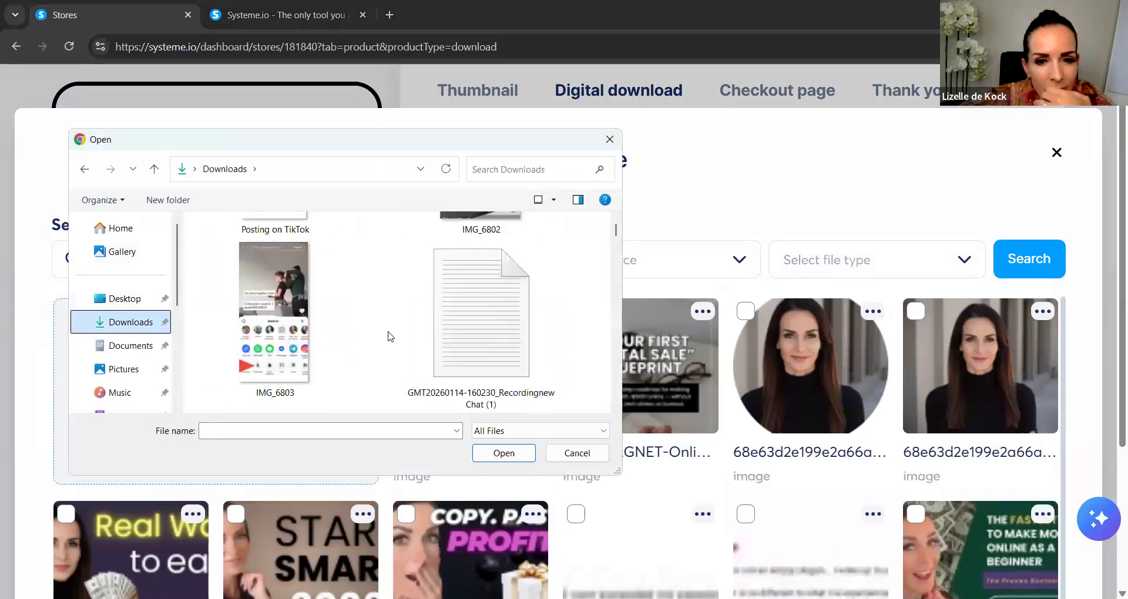
scroll(387, 336, down, 10)
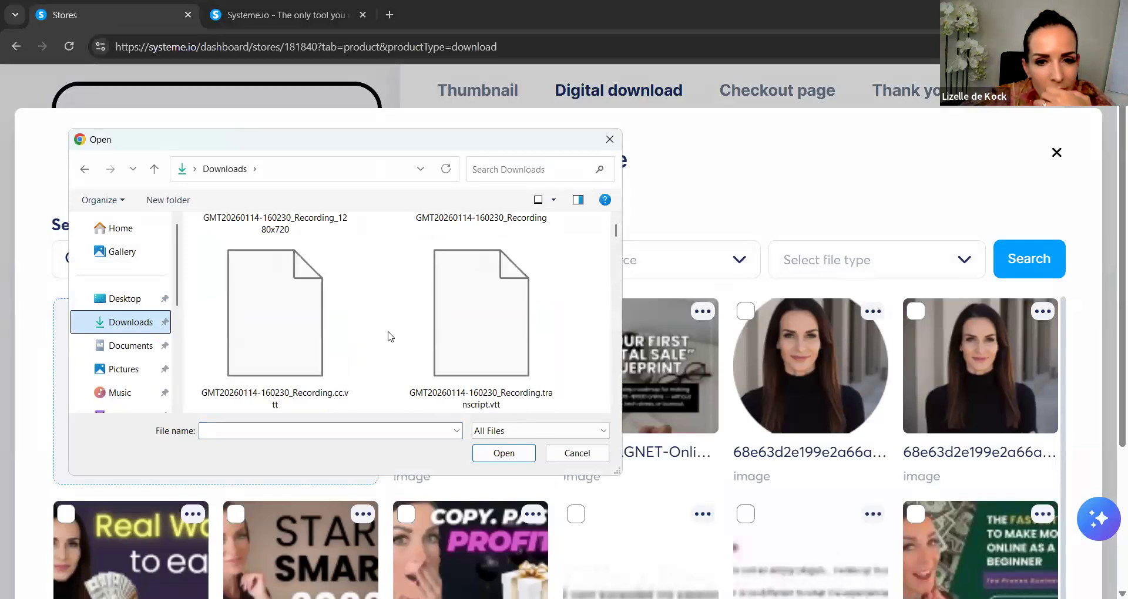
scroll(388, 337, up, 2)
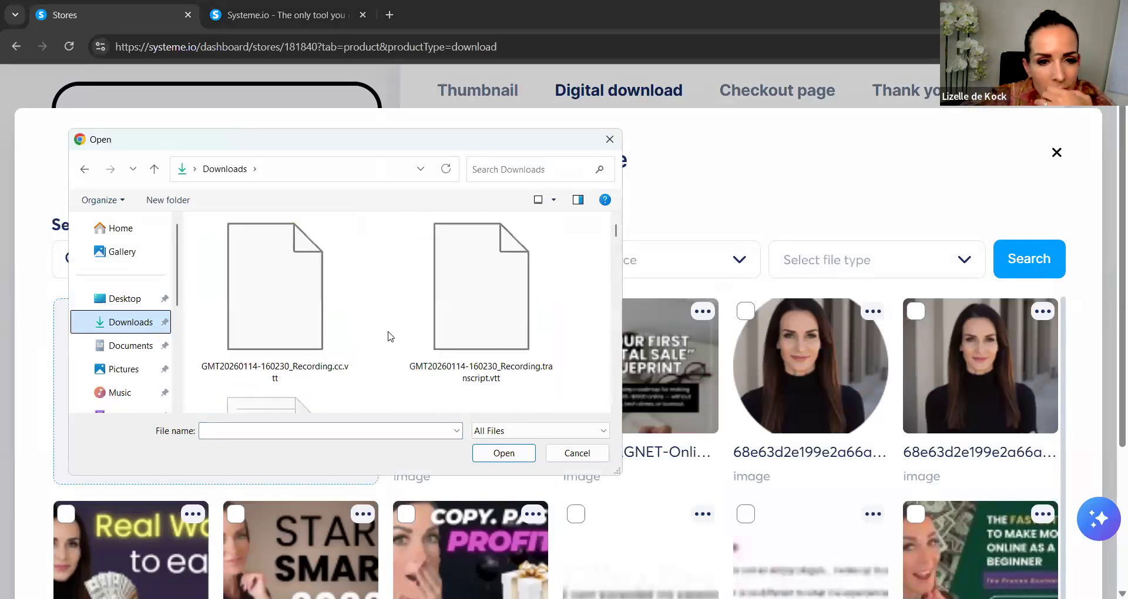
scroll(388, 336, down, 2)
scroll(388, 336, down, 6)
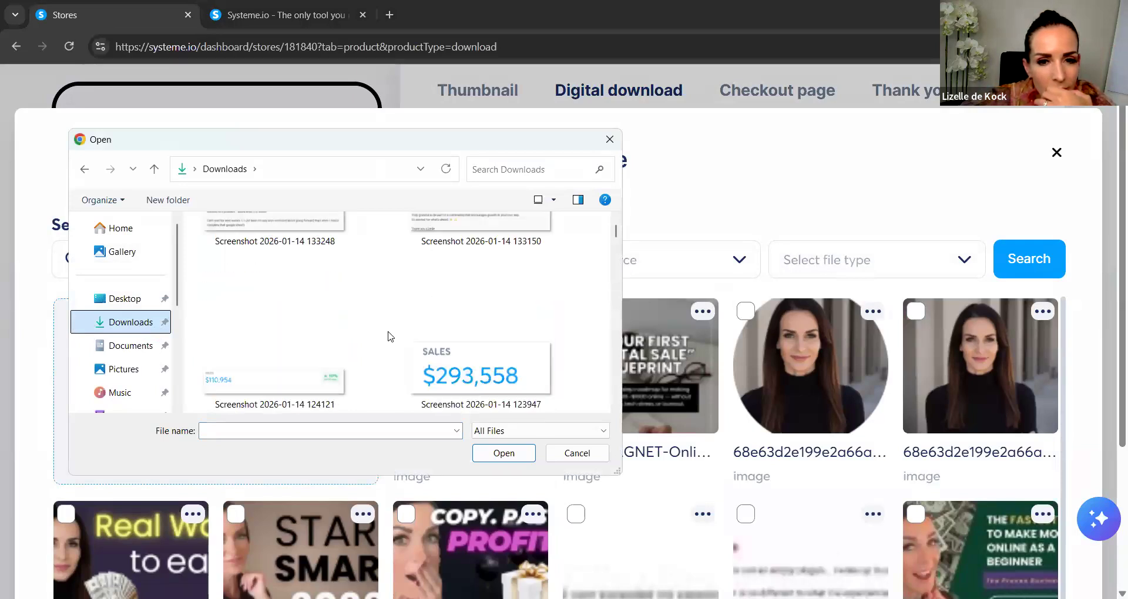
click(609, 140)
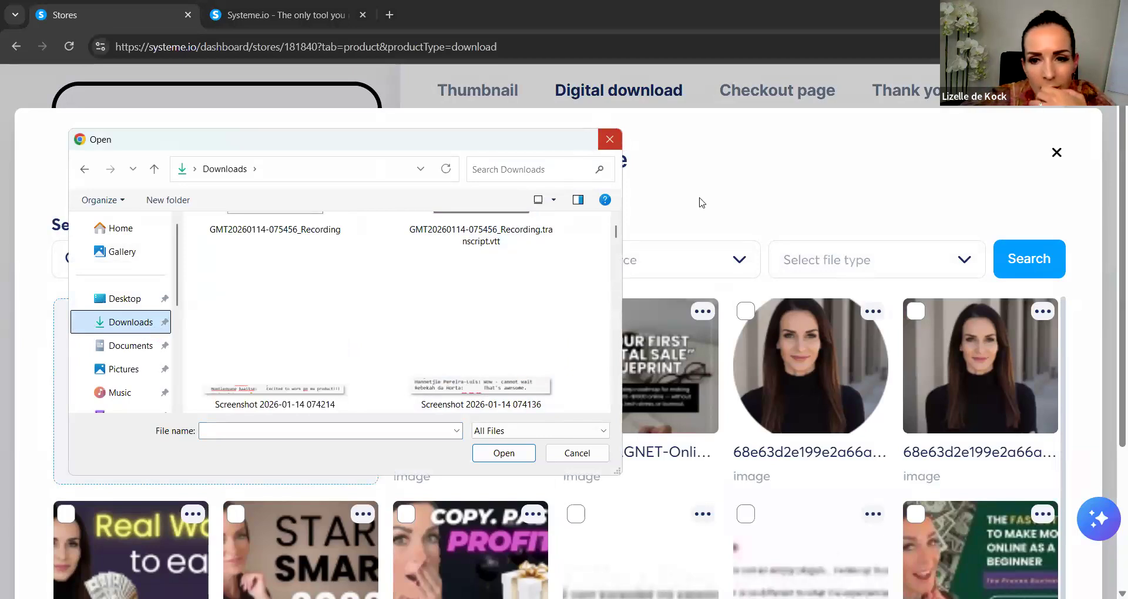
Attach the existing image _Mockuptemplates1forthesalespagefunnel.png from the file library as the digital product file
scroll(826, 411, down, 10)
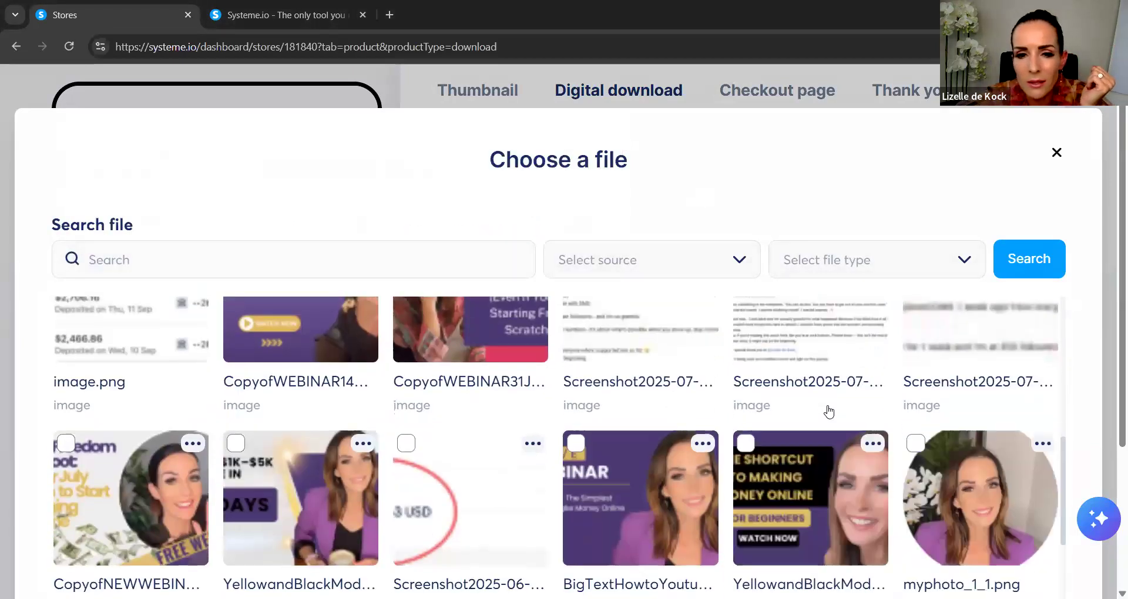
scroll(829, 412, down, 15)
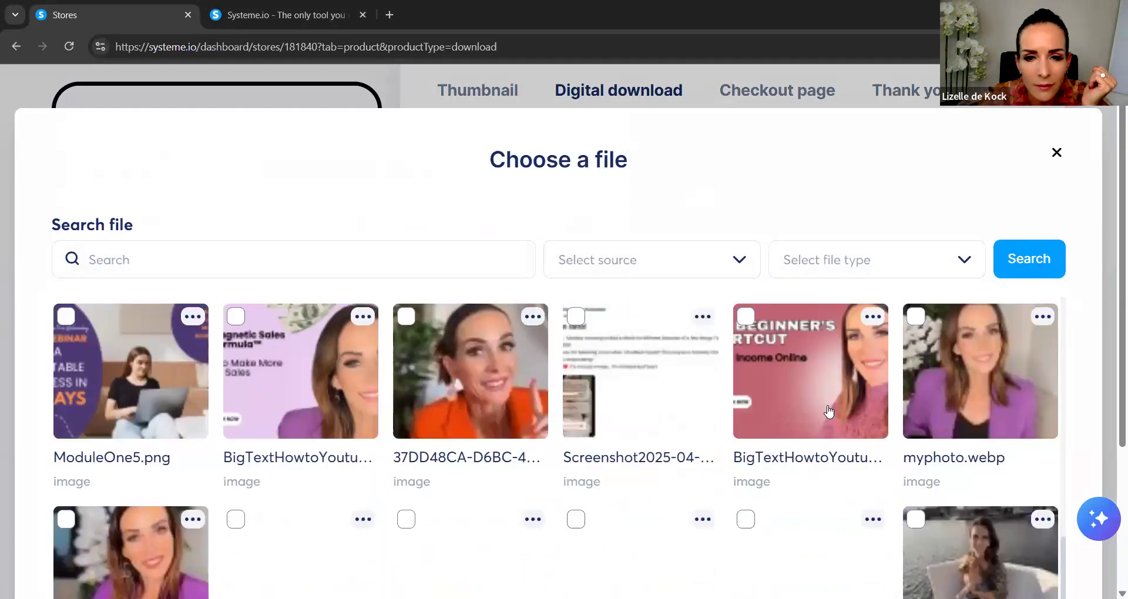
scroll(829, 411, down, 3)
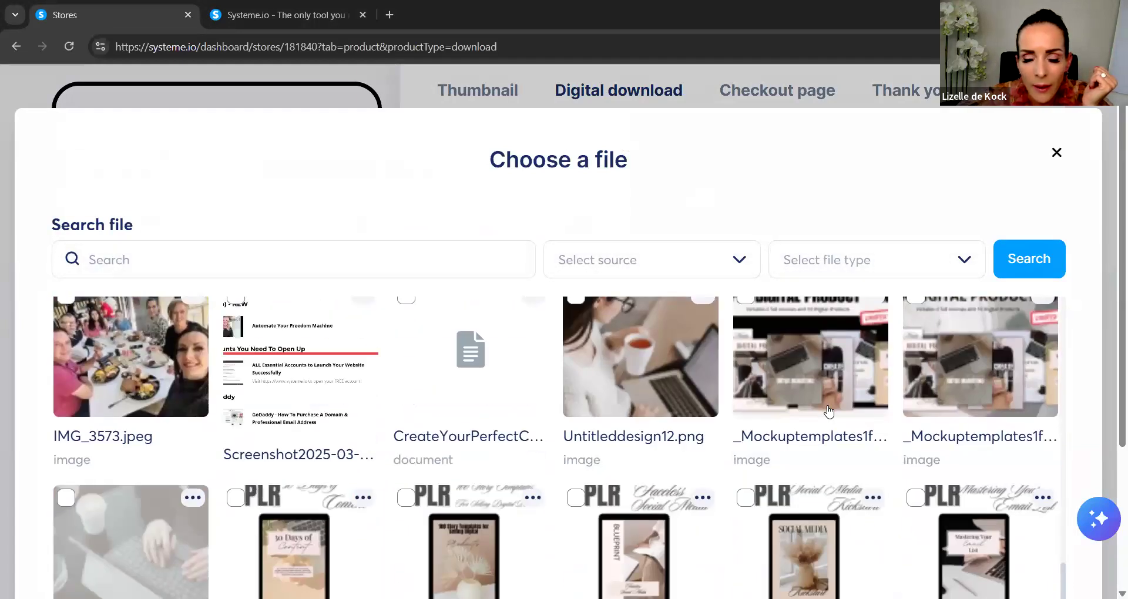
scroll(829, 411, down, 4)
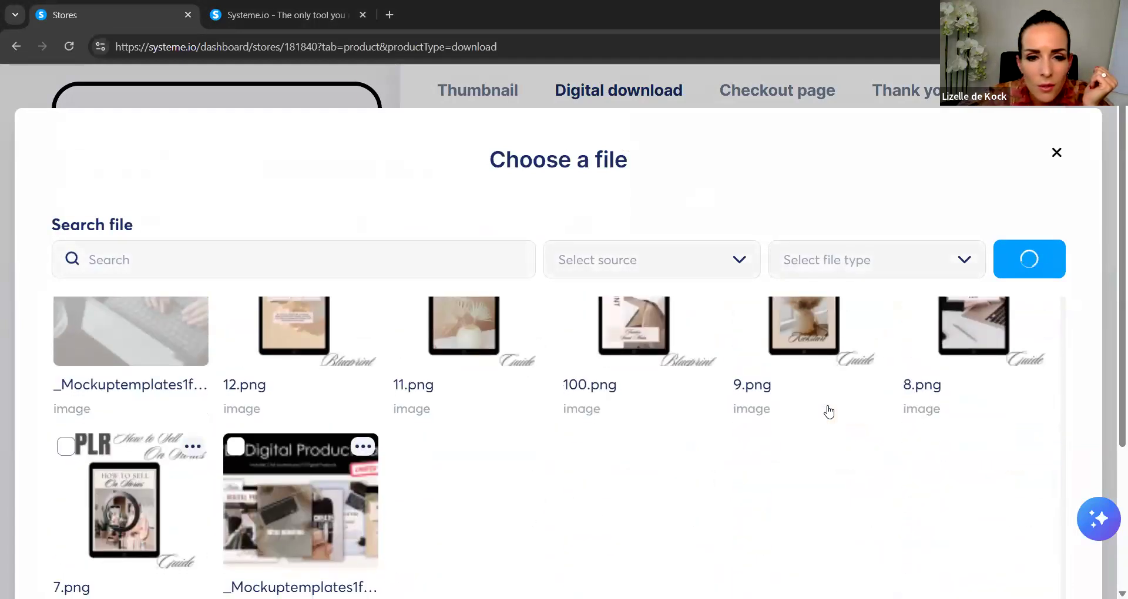
scroll(639, 383, down, 3)
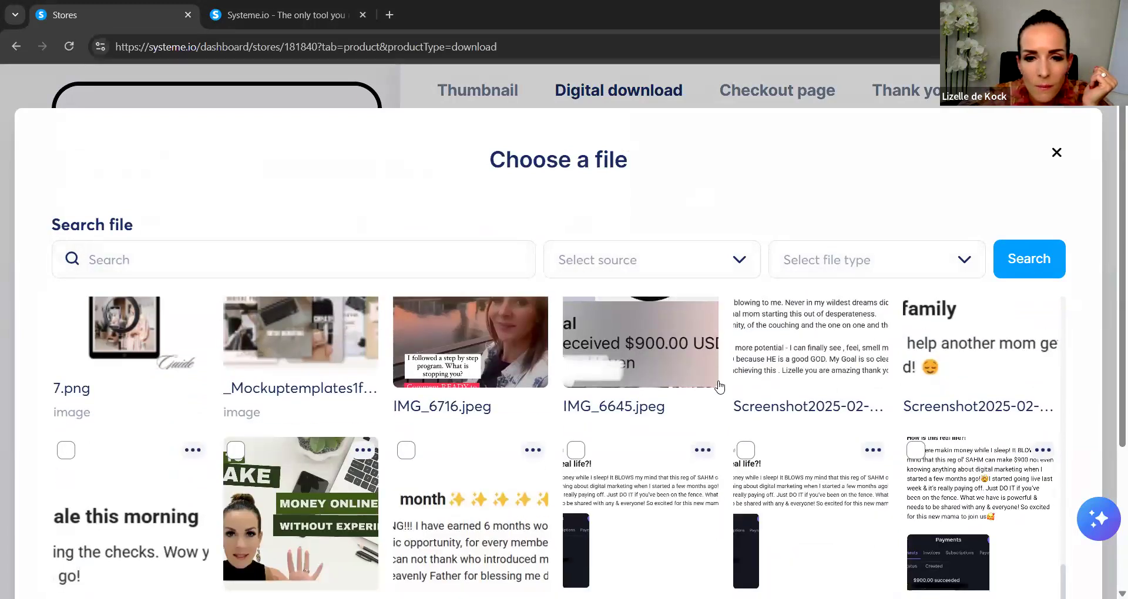
scroll(395, 394, down, 3)
scroll(394, 393, up, 3)
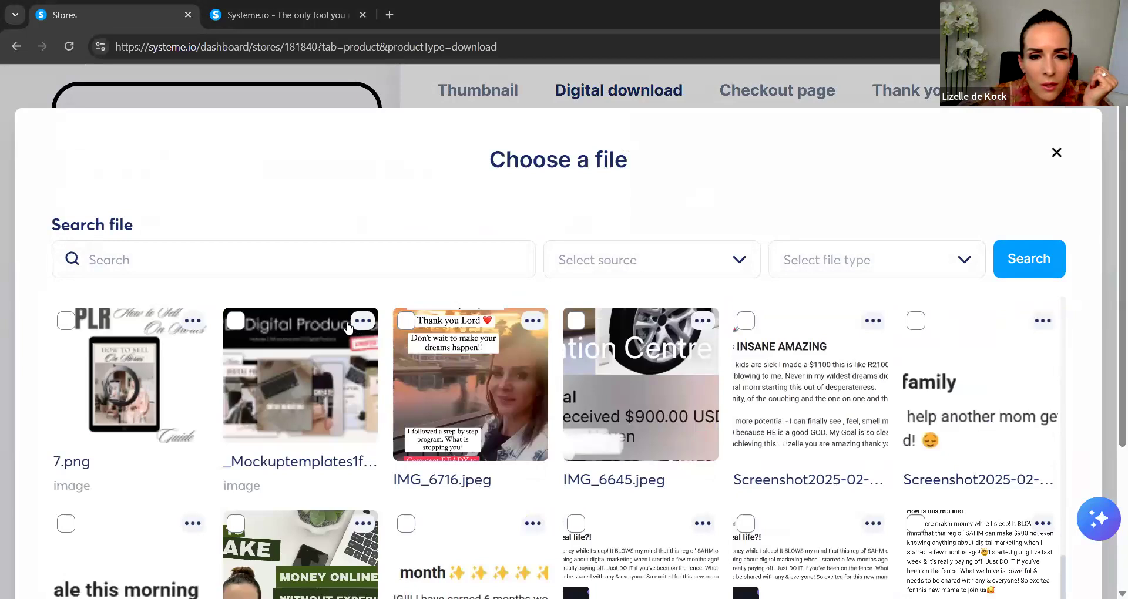
click(249, 327)
scroll(1058, 412, down, 3)
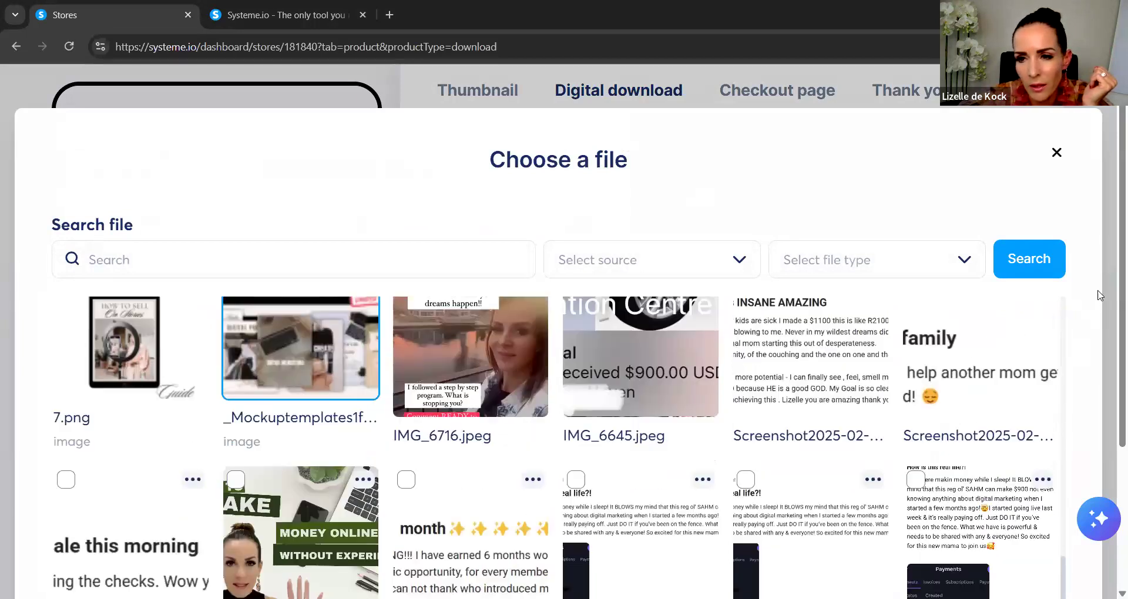
scroll(1113, 380, down, 2)
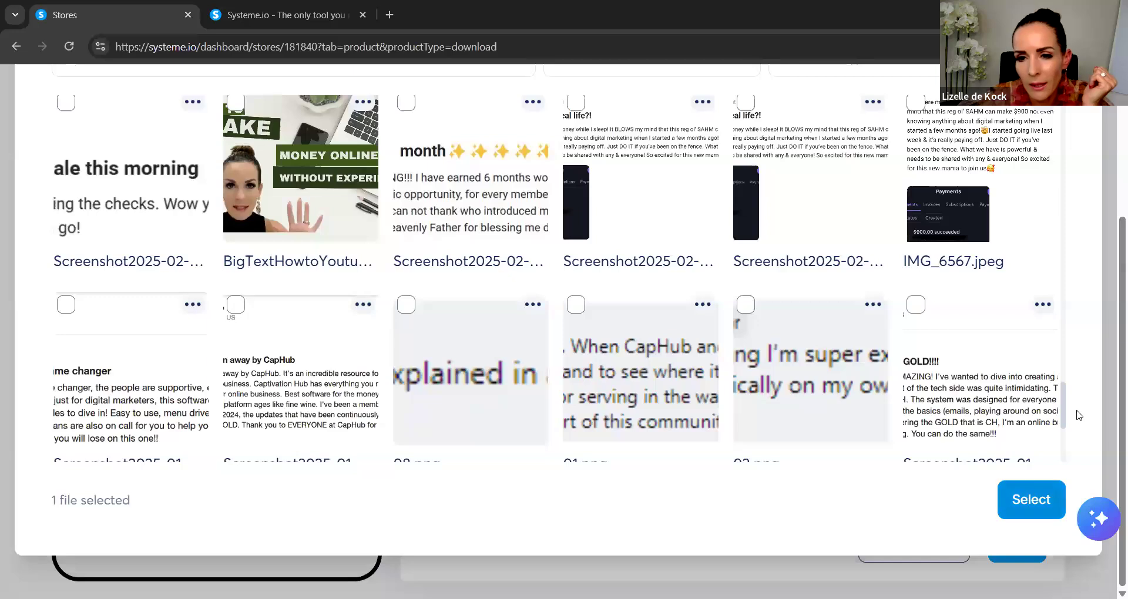
click(1070, 383)
scroll(963, 345, down, 1)
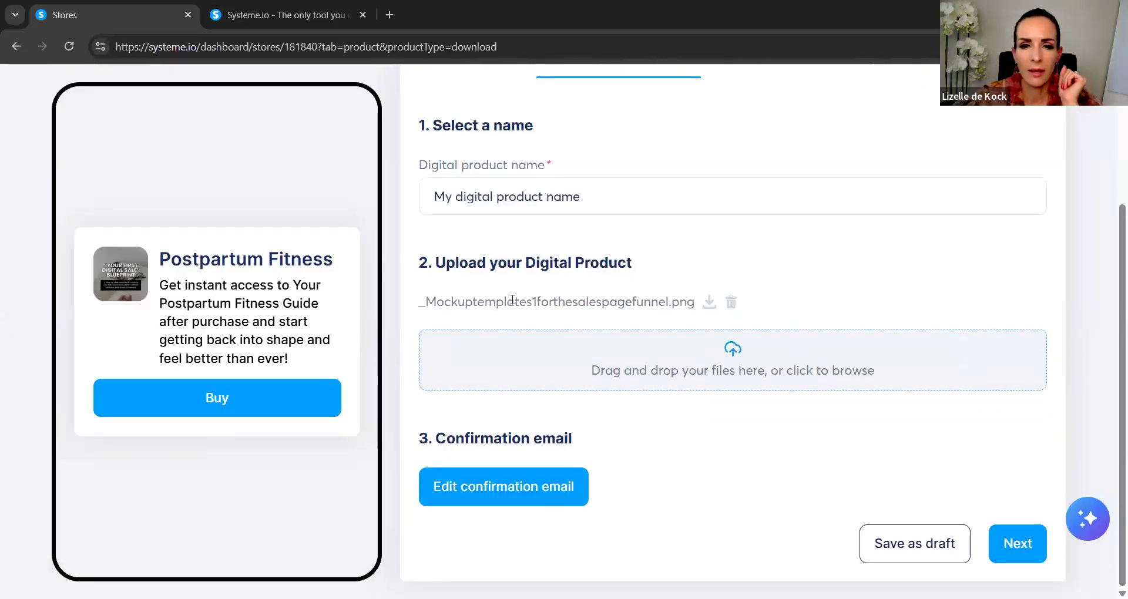
Open the confirmation email for editing and try to replace the subject's "[Product name]" placeholder with the Product name substitution
click(498, 489)
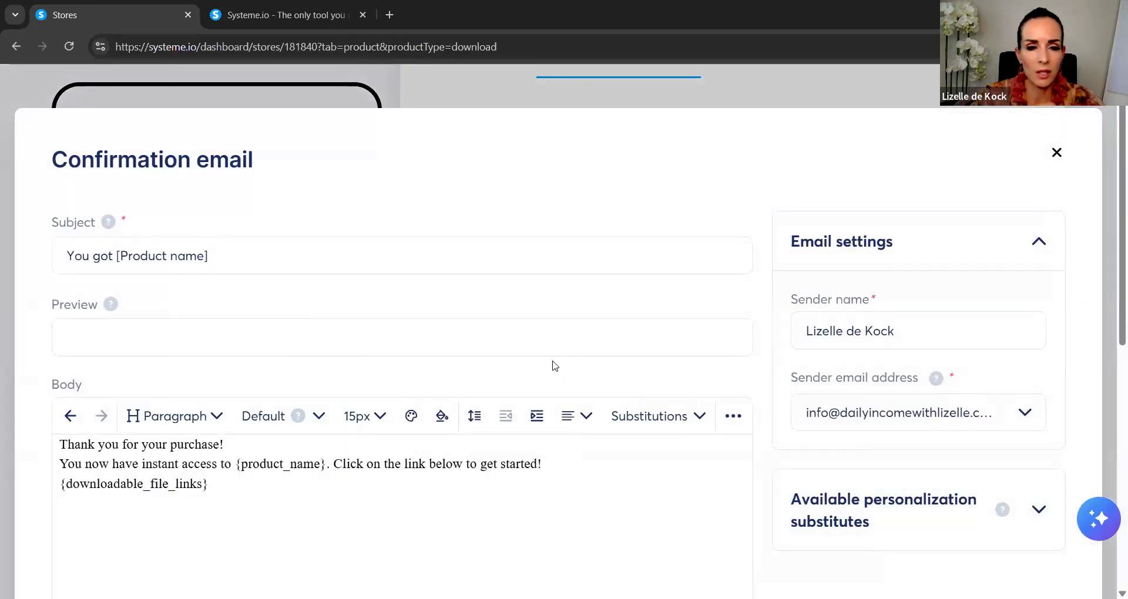
drag(223, 255, 118, 258)
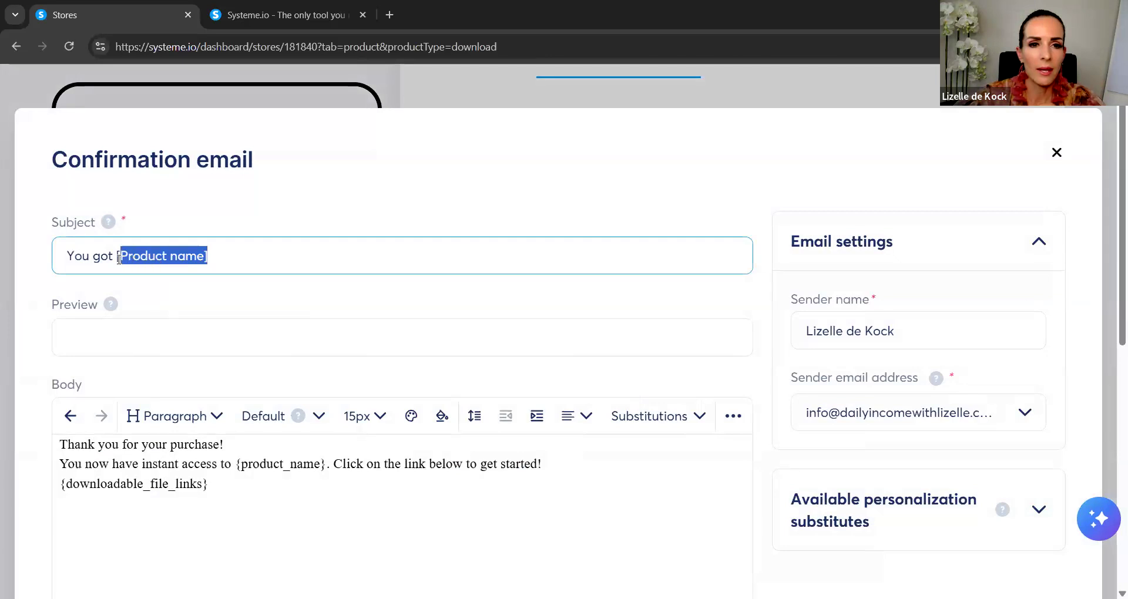
click(670, 422)
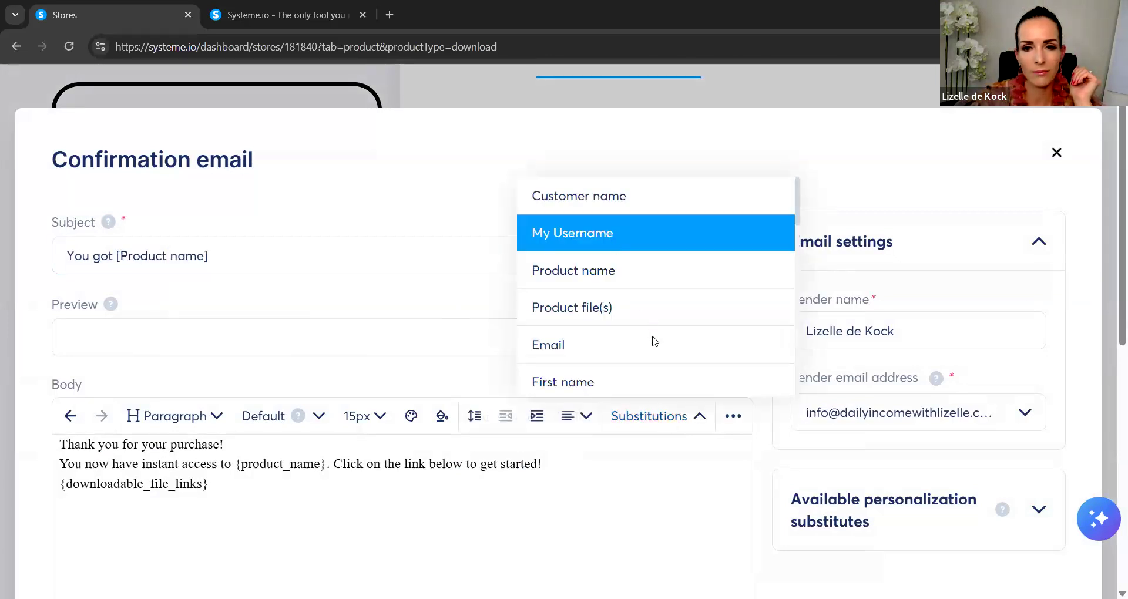
click(637, 277)
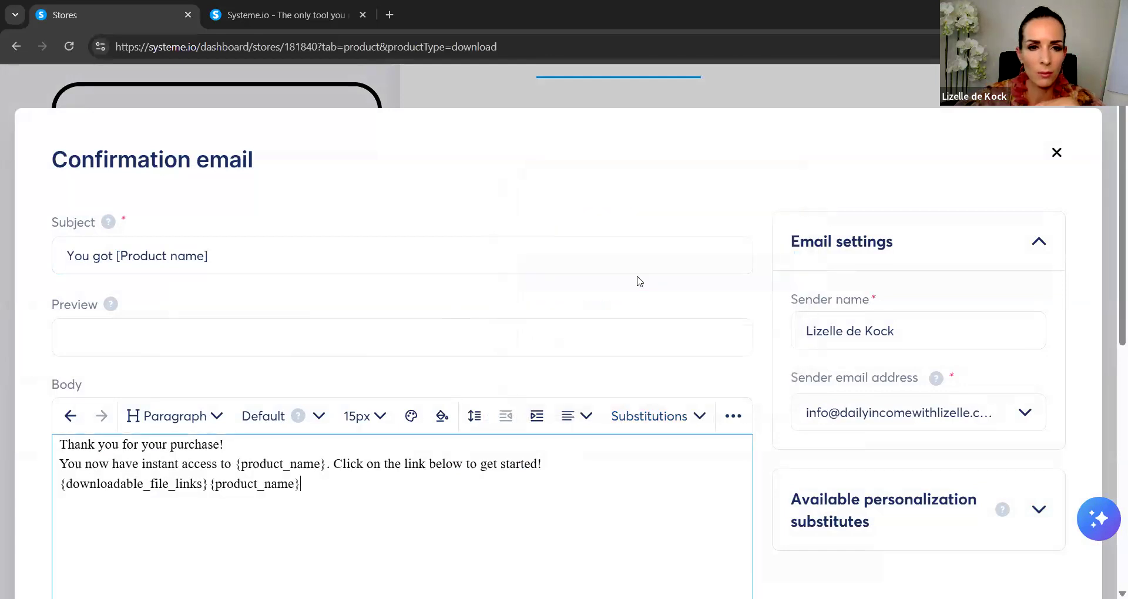
Delete the "[Product name]" placeholder from the email subject and try again to insert the Product name substitution there
drag(295, 253, 120, 260)
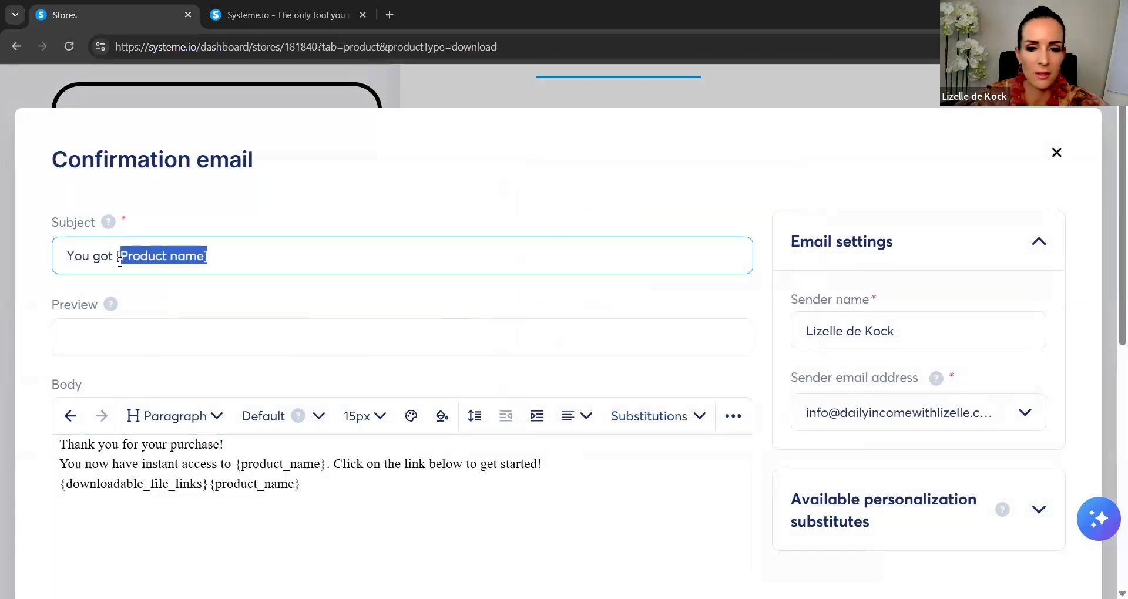
key(BackSpace)
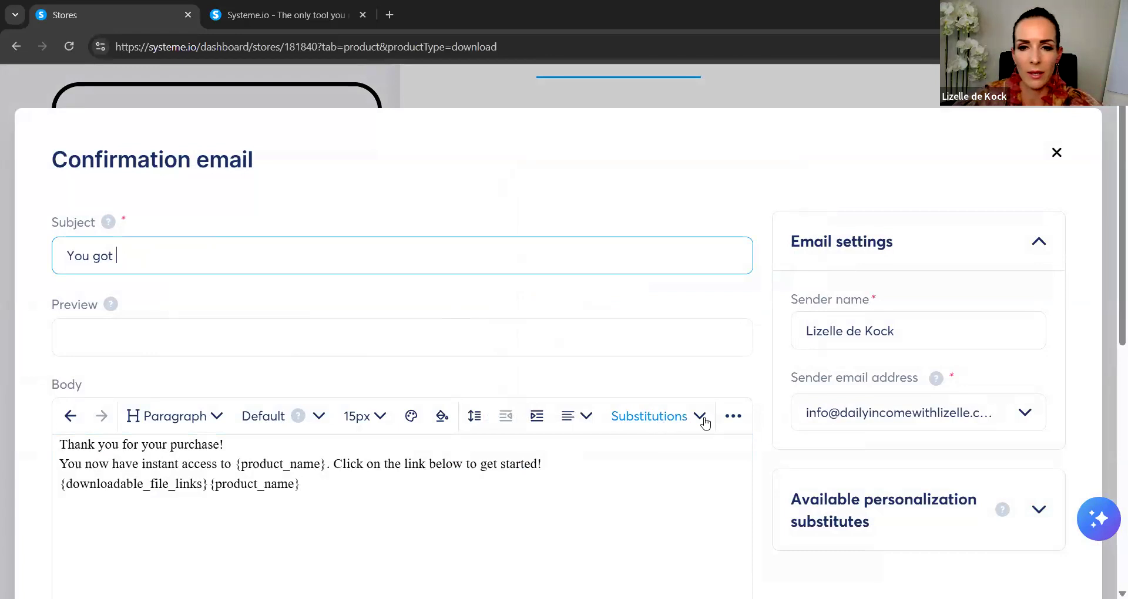
click(660, 418)
click(662, 276)
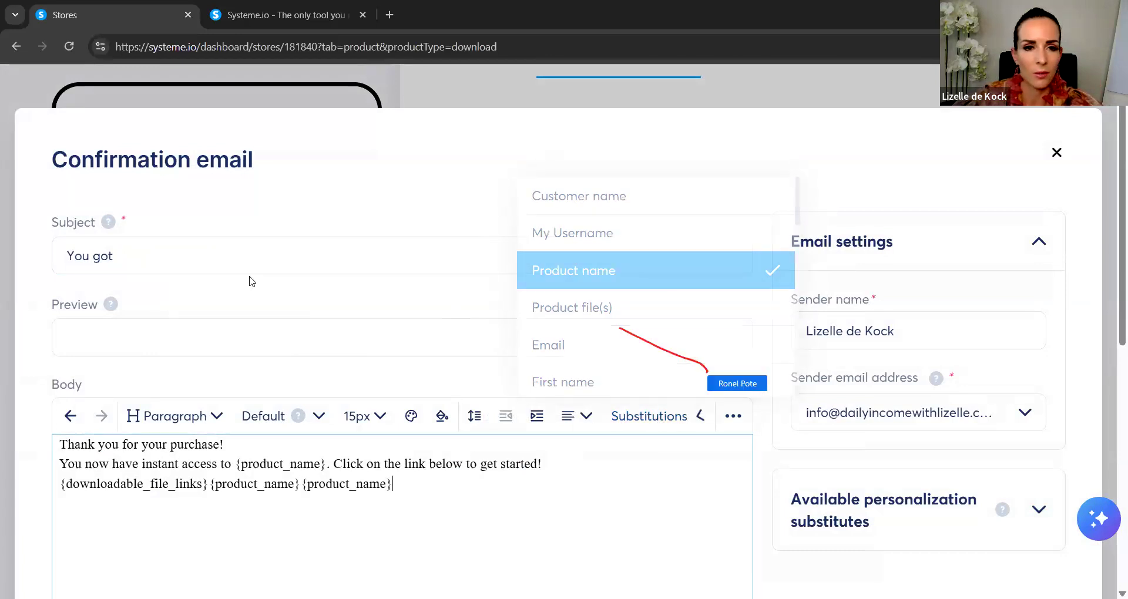
Copy {product_name} from the email body's second line and paste it after "You got" in the subject
click(224, 255)
drag(327, 464, 235, 465)
key(ctrl+c)
right_click(240, 466)
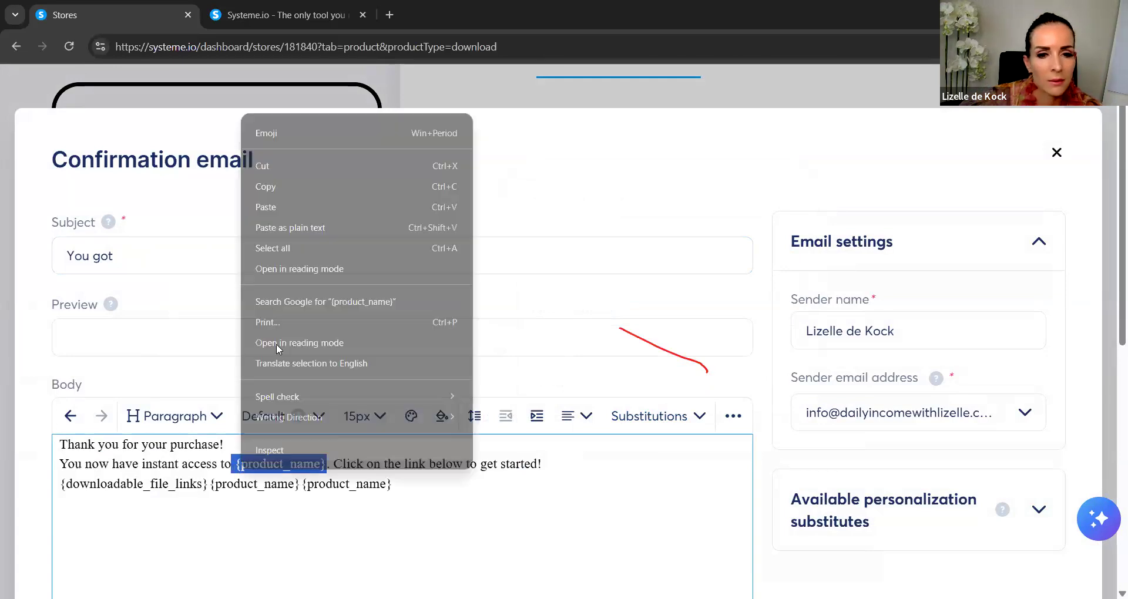
click(273, 188)
click(165, 256)
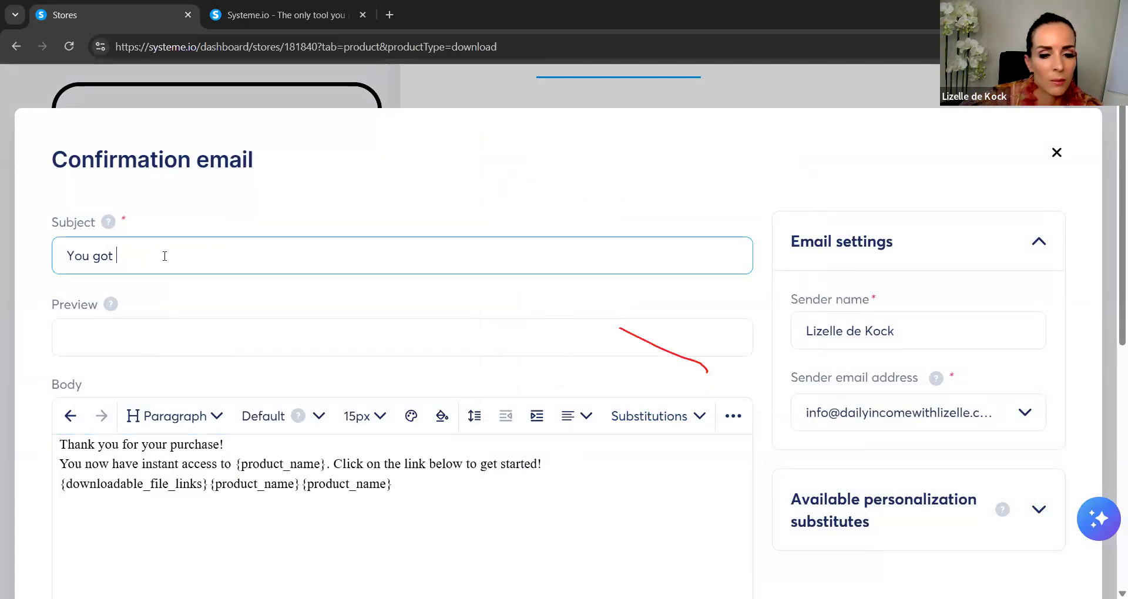
key(ctrl+v)
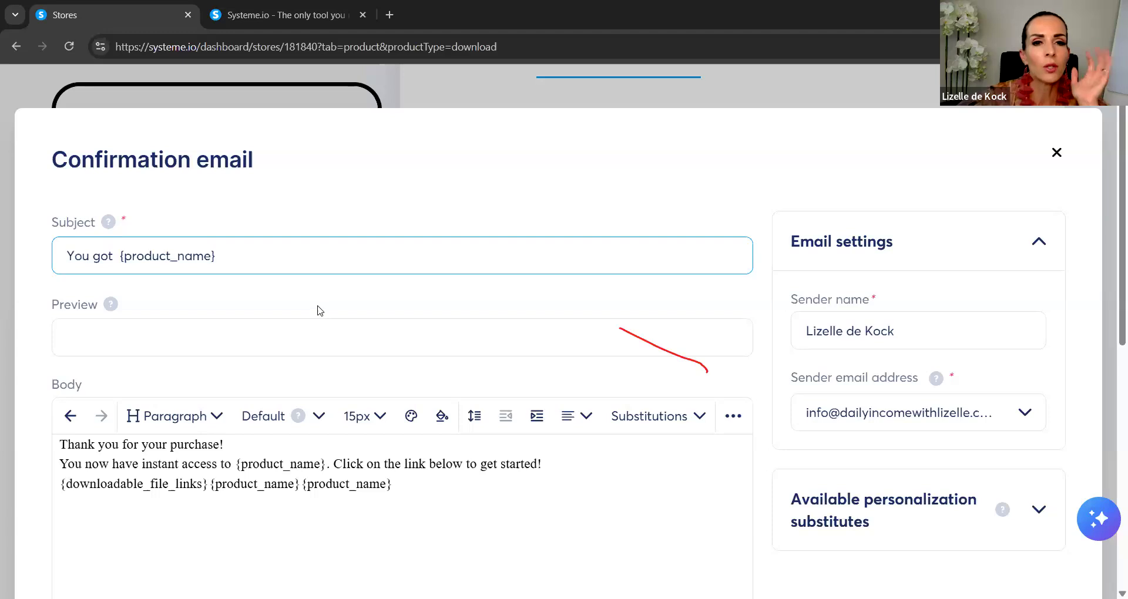
Replace the confirmation email subject with "Here's what you've been waiting for!" and save the email
key(BackSpace)
key(BackSpace)
key(BackSpace)
key(BackSpace)
key(BackSpace)
key(BackSpace)
key(BackSpace)
key(BackSpace)
key(BackSpace)
key(BackSpace)
key(BackSpace)
key(BackSpace)
key(BackSpace)
key(BackSpace)
key(BackSpace)
key(BackSpace)
key(BackSpace)
key(BackSpace)
key(BackSpace)
key(BackSpace)
key(BackSpace)
key(BackSpace)
key(BackSpace)
text(He)
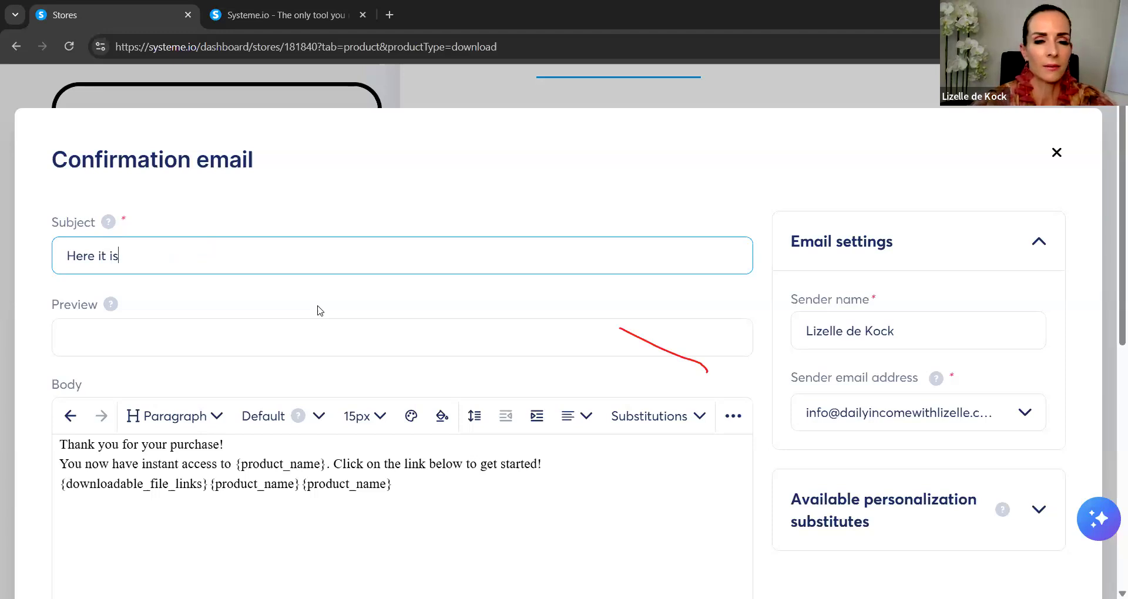
text(re's what you've been waiting for!)
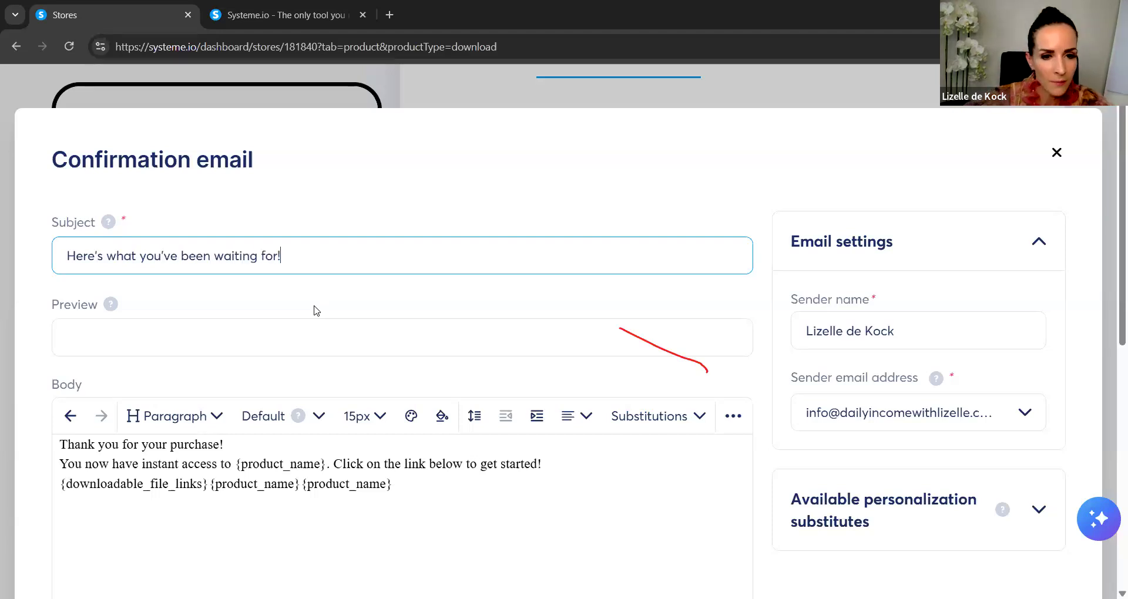
scroll(297, 408, down, 3)
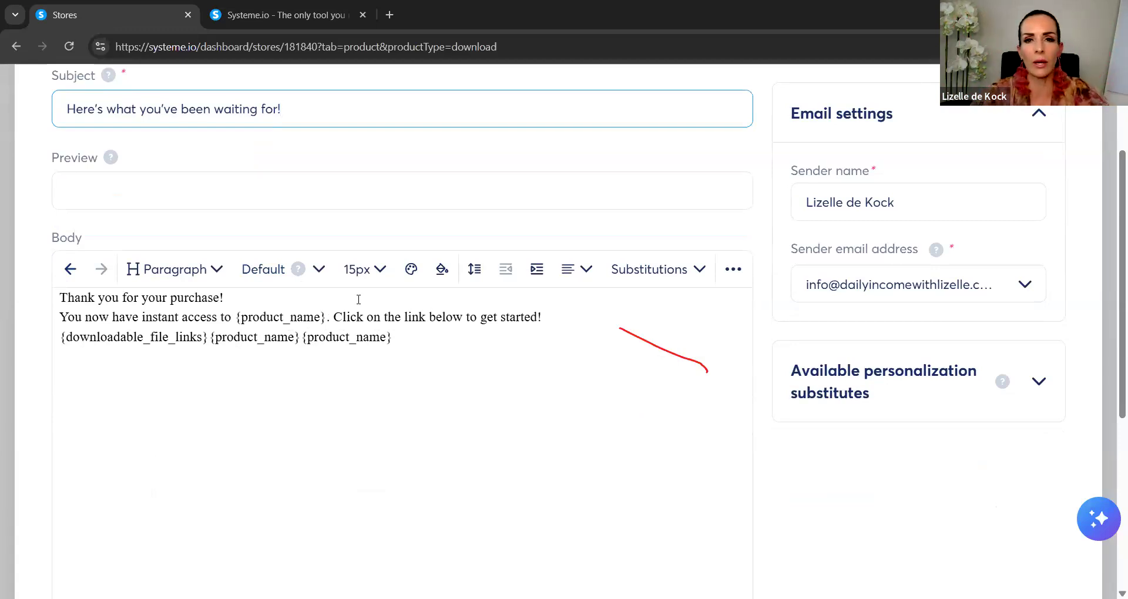
scroll(735, 329, down, 5)
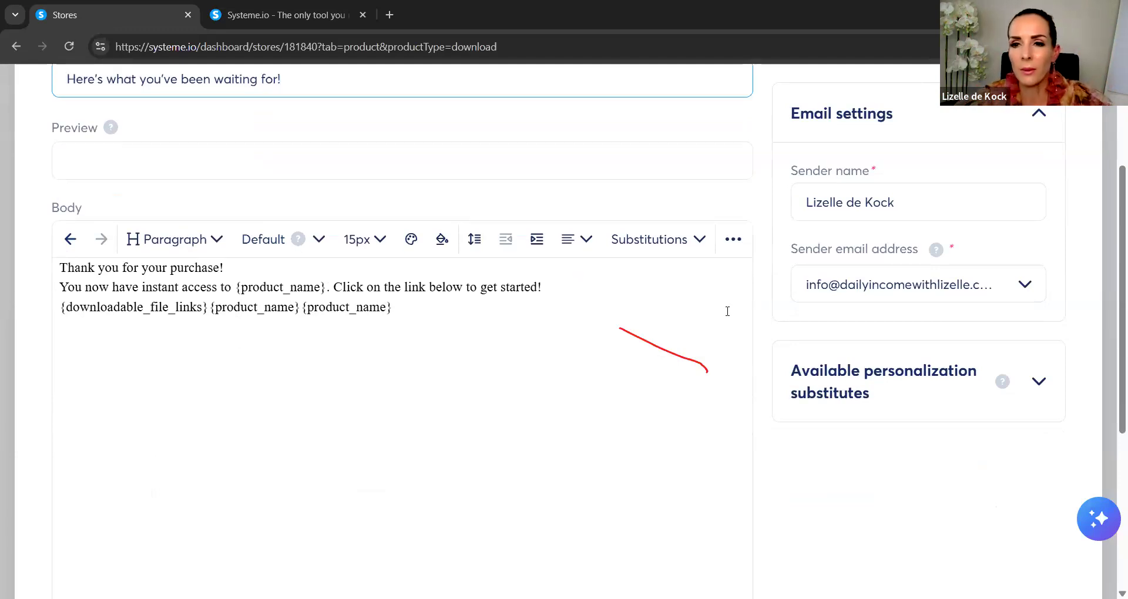
click(661, 497)
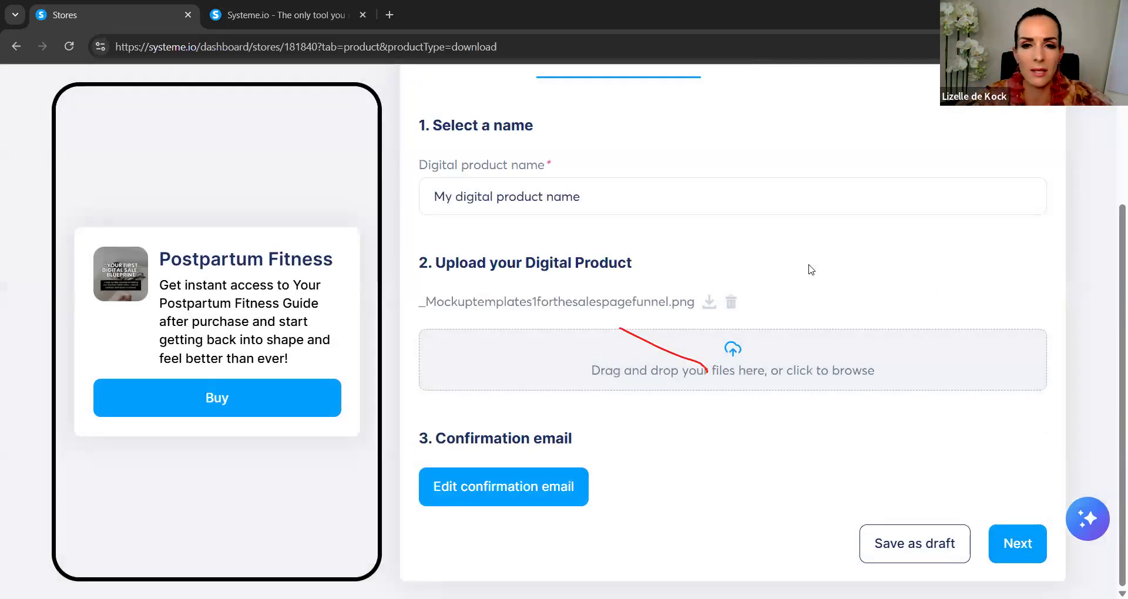
Continue to the checkout page and set its image to the first "Your First Digital Sale" Blueprint library image, using the default crop
click(1035, 540)
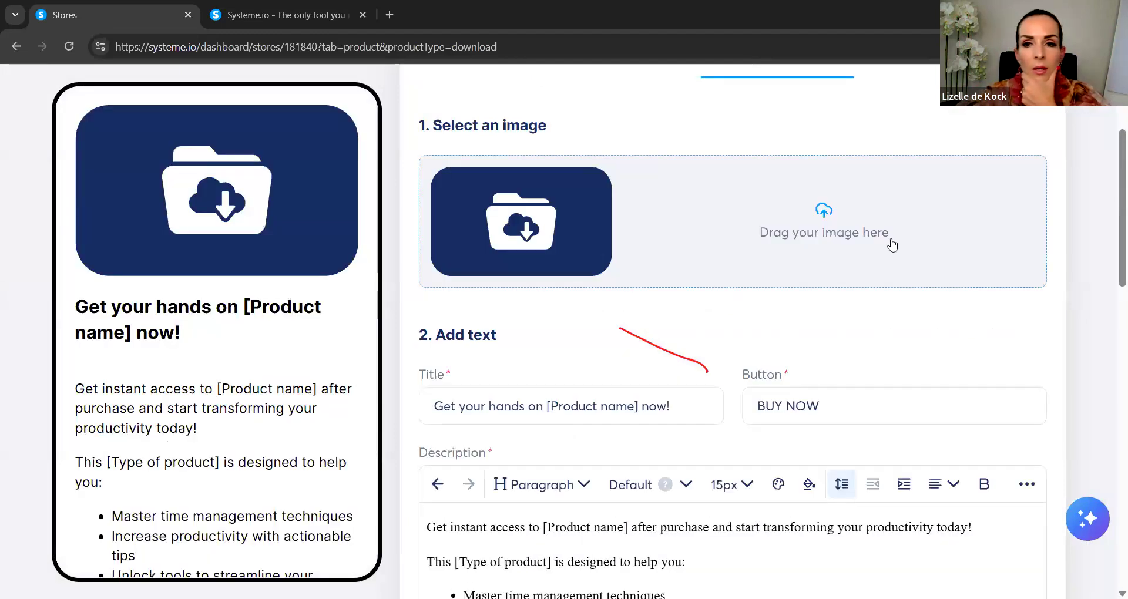
scroll(758, 235, down, 3)
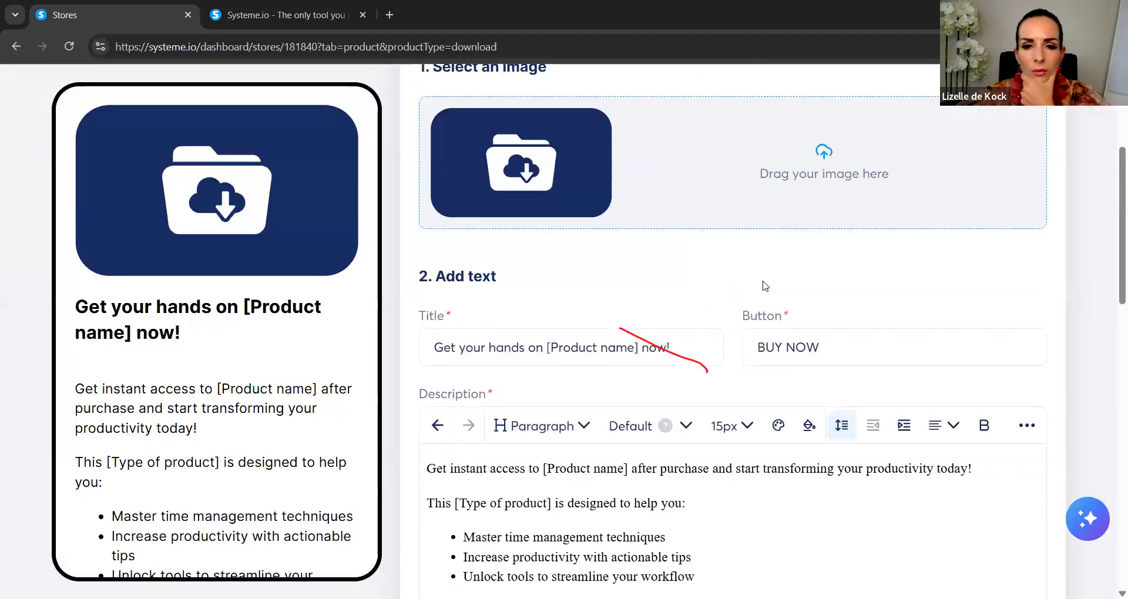
scroll(765, 288, up, 3)
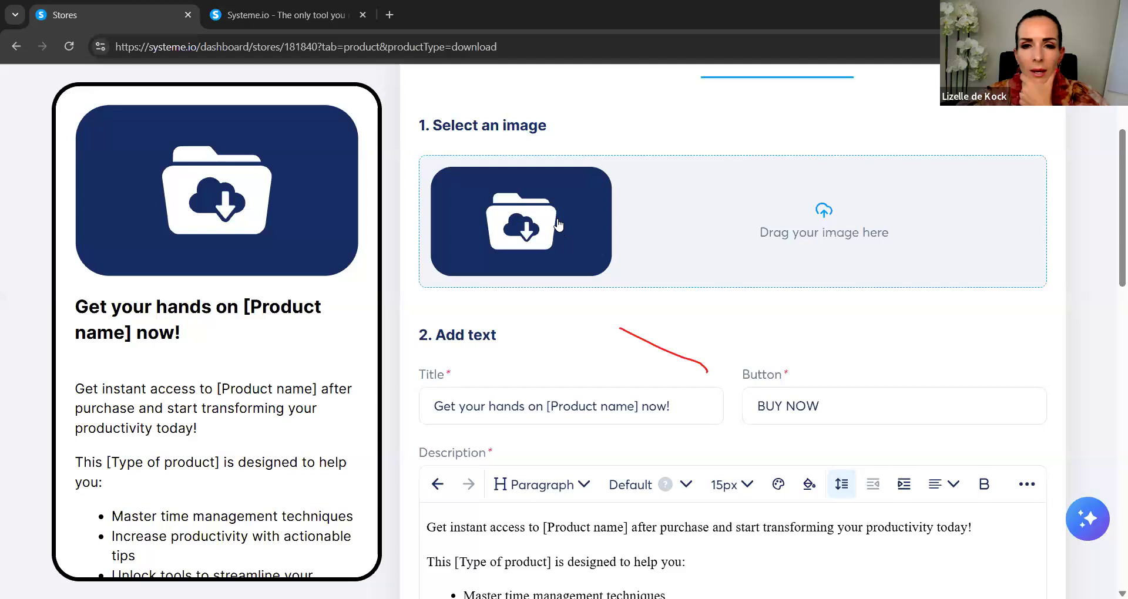
click(729, 168)
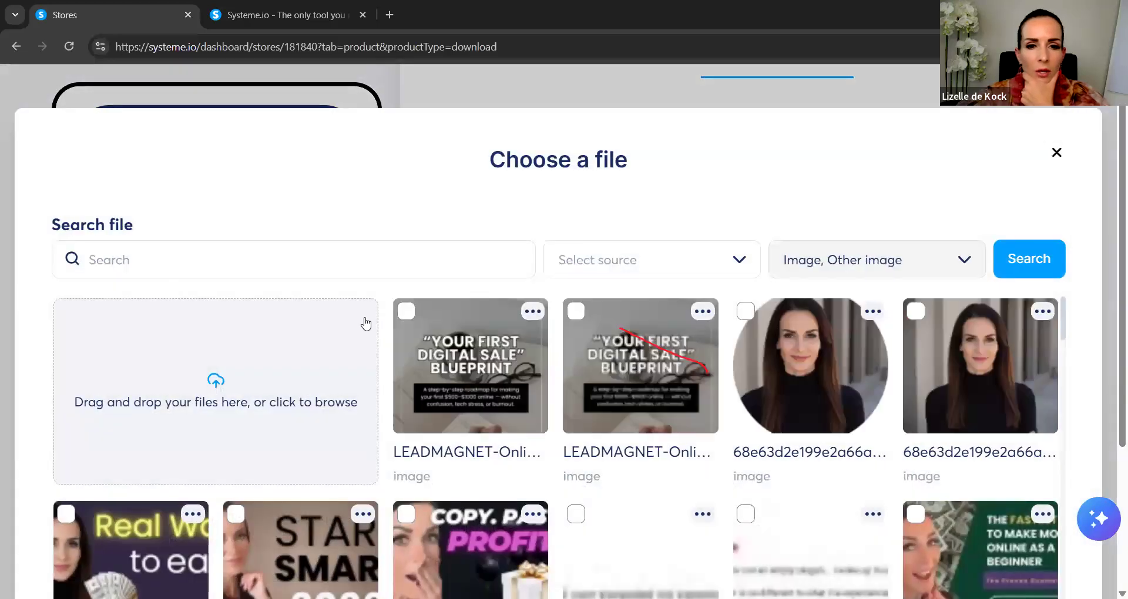
click(406, 312)
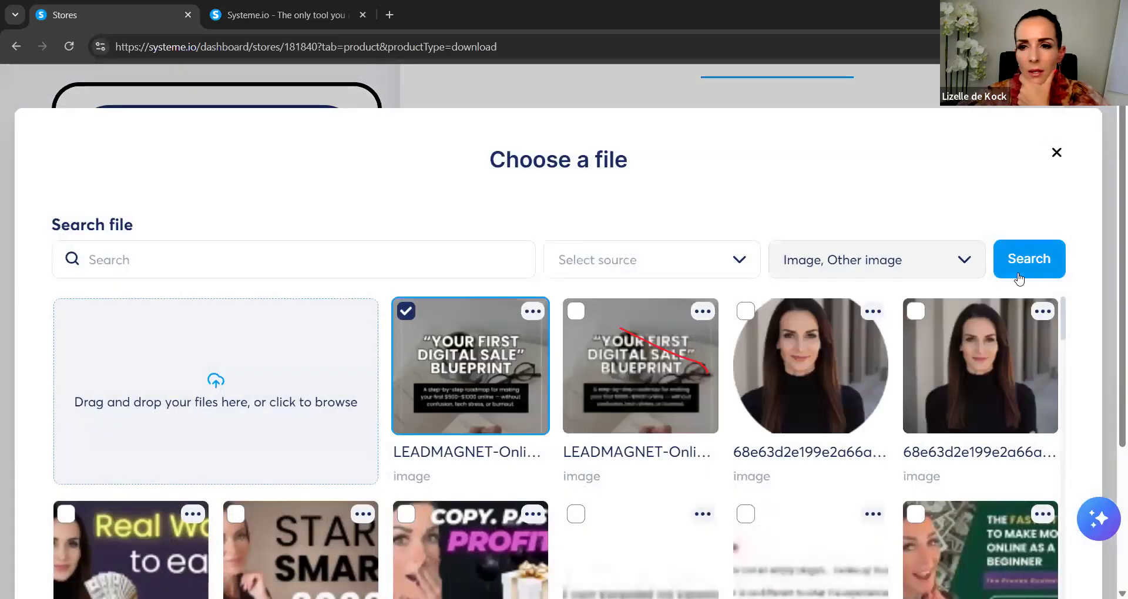
scroll(1058, 270, down, 3)
scroll(1113, 269, down, 3)
click(1026, 498)
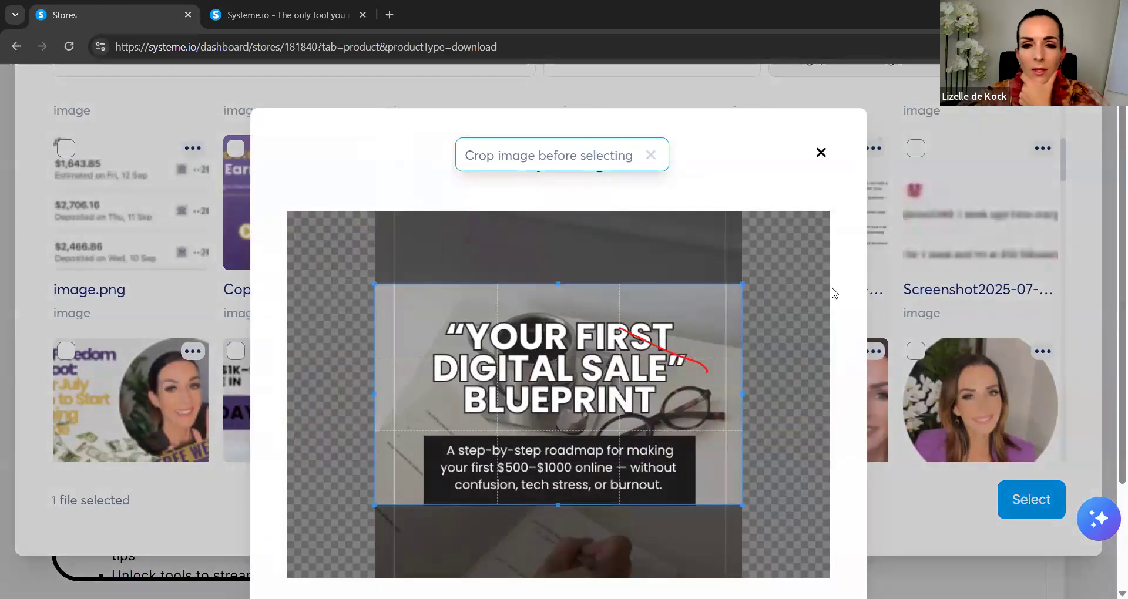
scroll(1093, 288, down, 3)
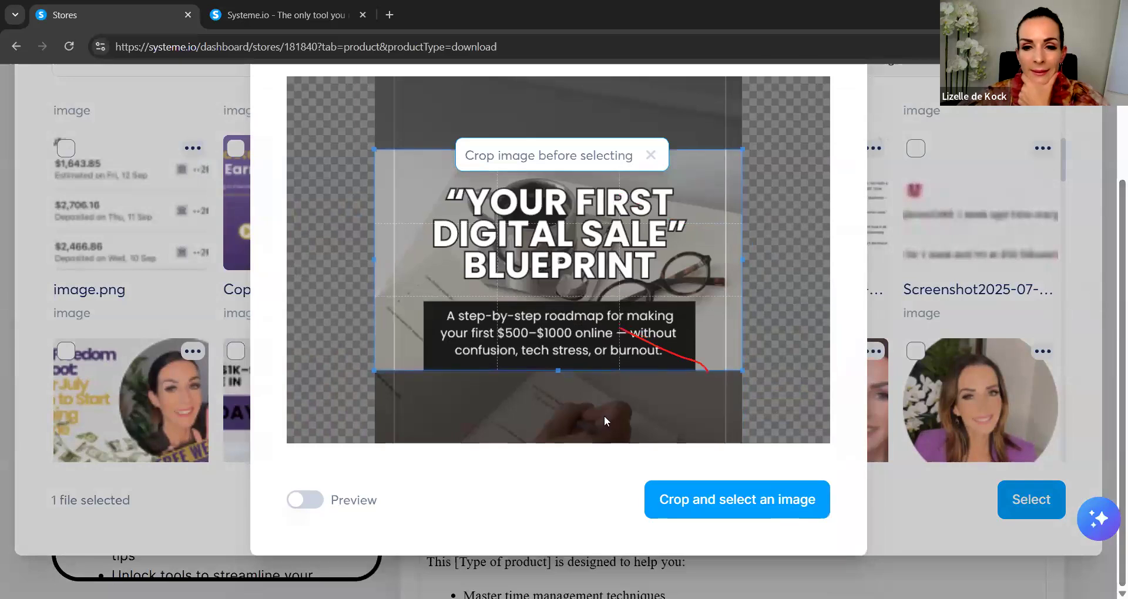
click(694, 504)
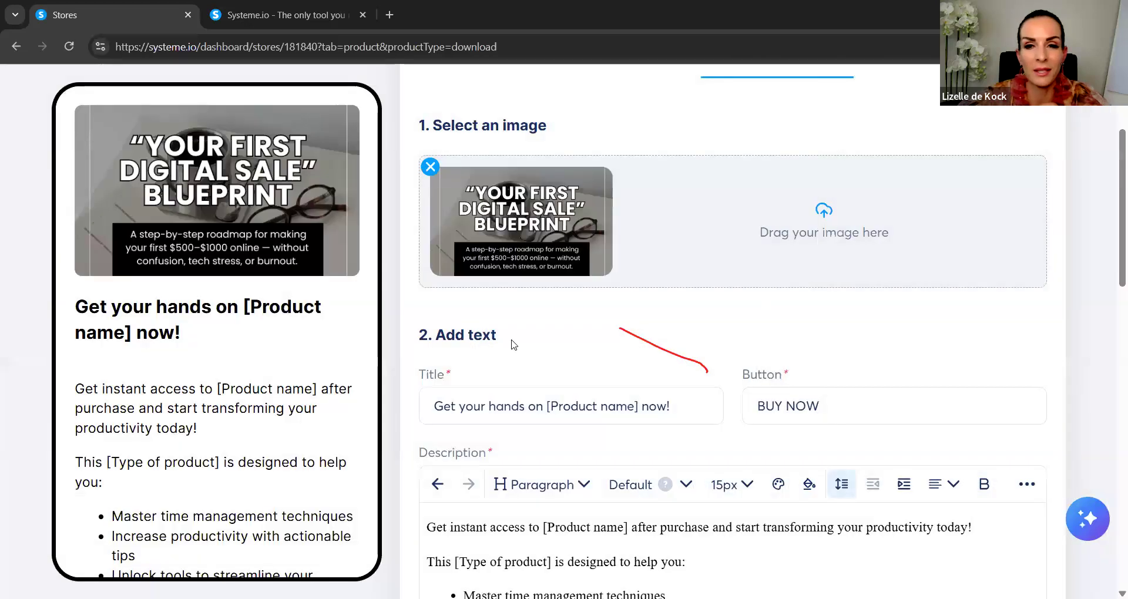
Add a price plan in the checkout page's price plans section, choosing to create a new plan instead of an existing one
scroll(767, 327, down, 5)
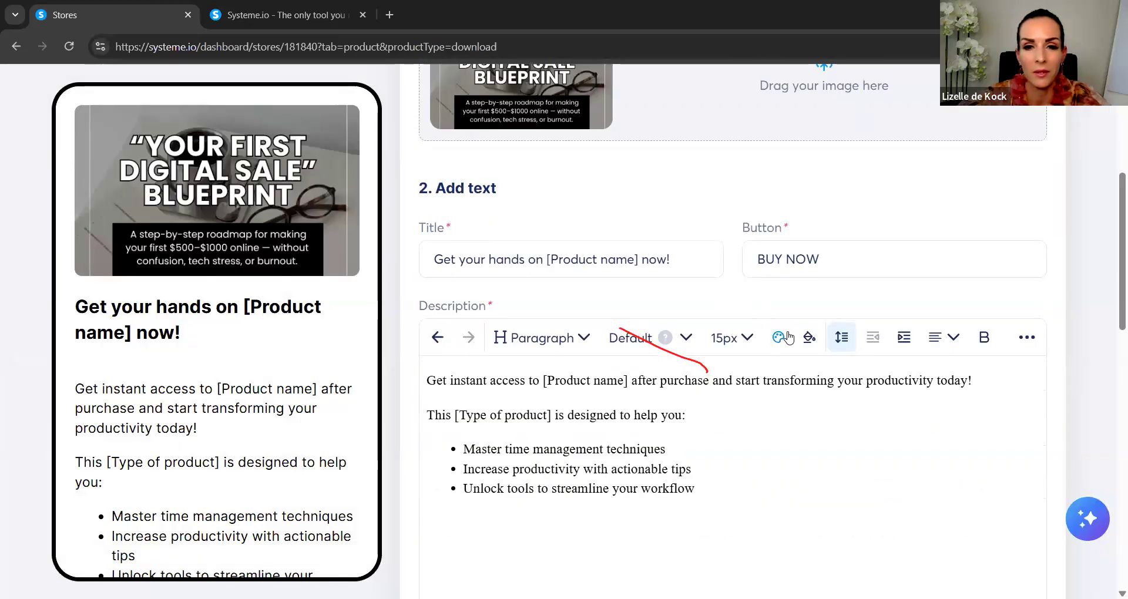
drag(719, 339, 449, 289)
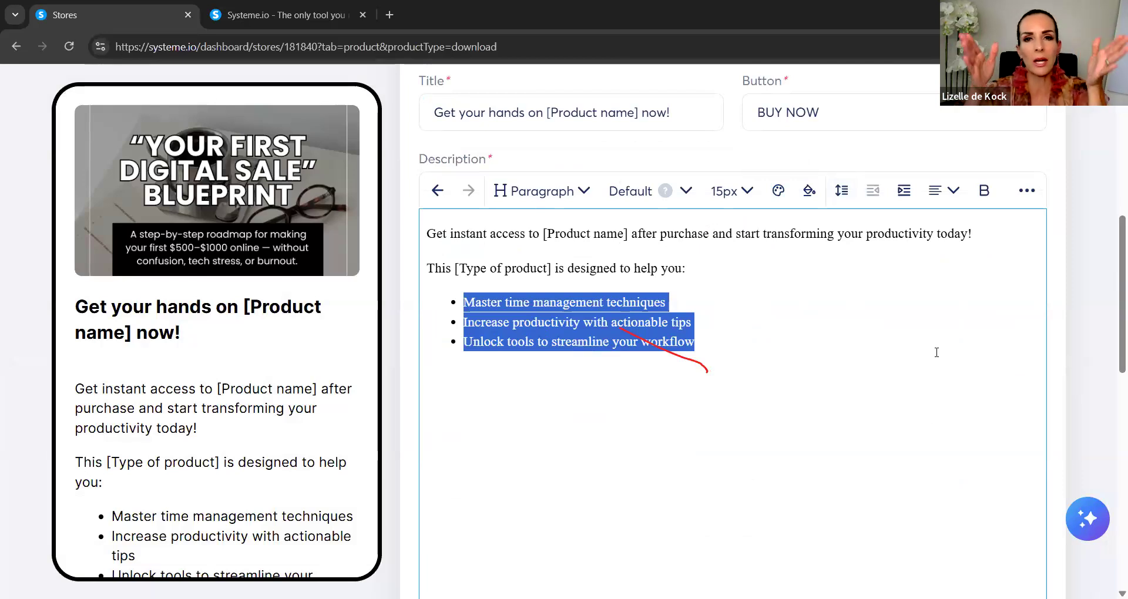
click(835, 343)
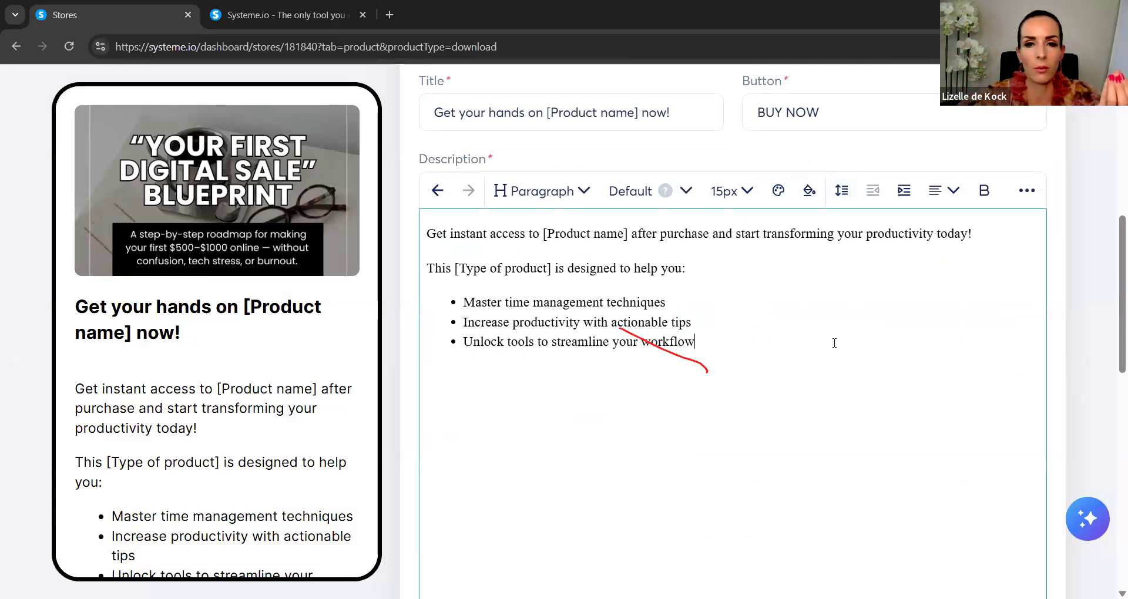
scroll(835, 345, down, 8)
scroll(834, 348, down, 2)
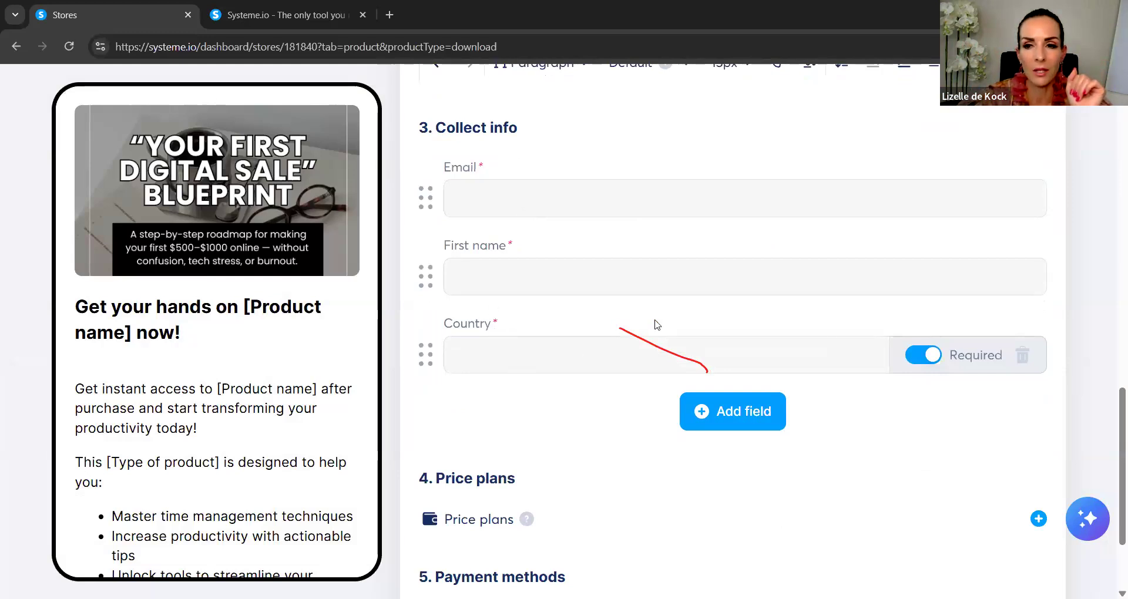
scroll(854, 325, down, 3)
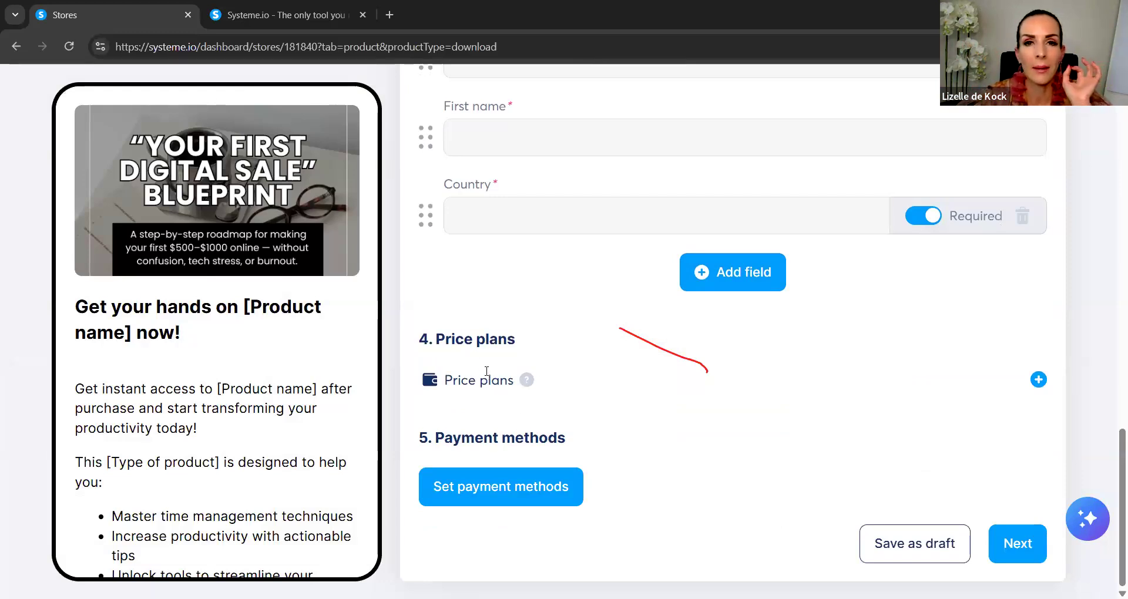
click(1039, 380)
scroll(935, 402, down, 3)
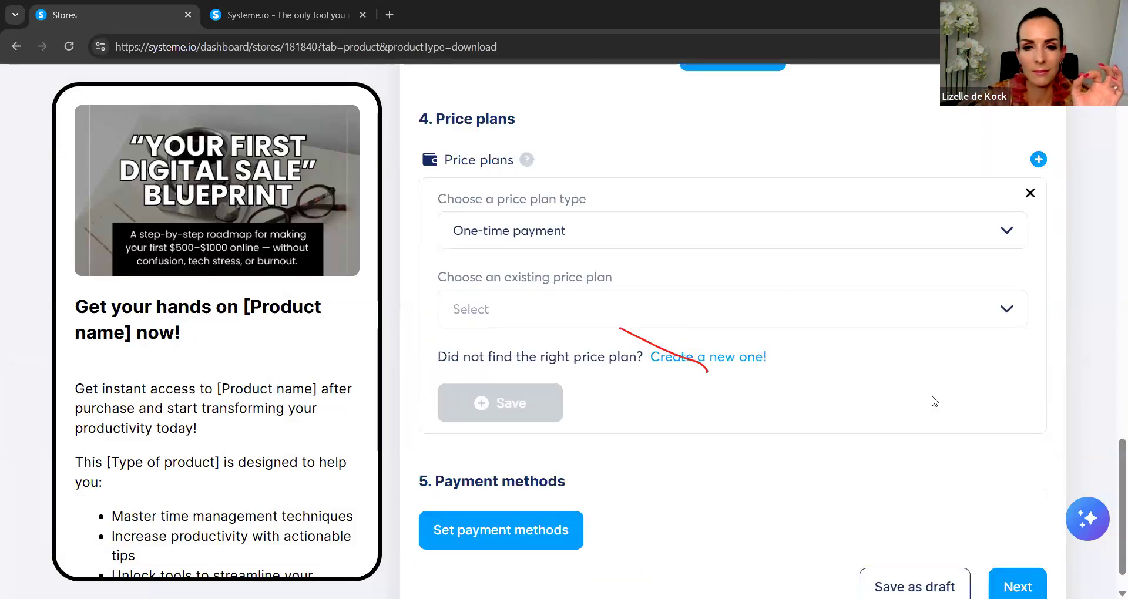
scroll(733, 352, down, 1)
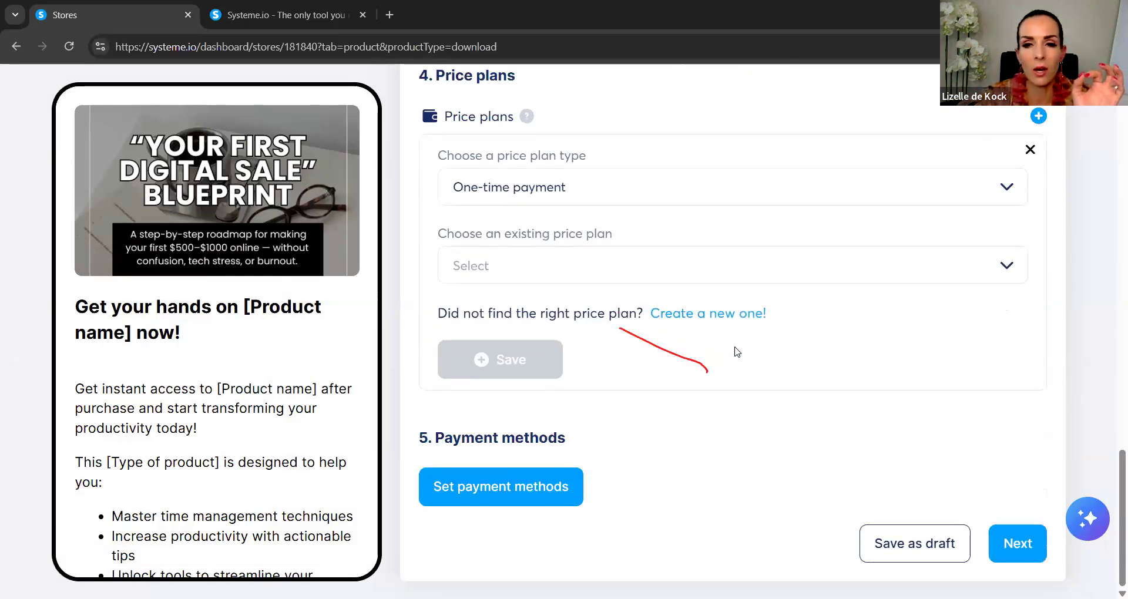
click(751, 316)
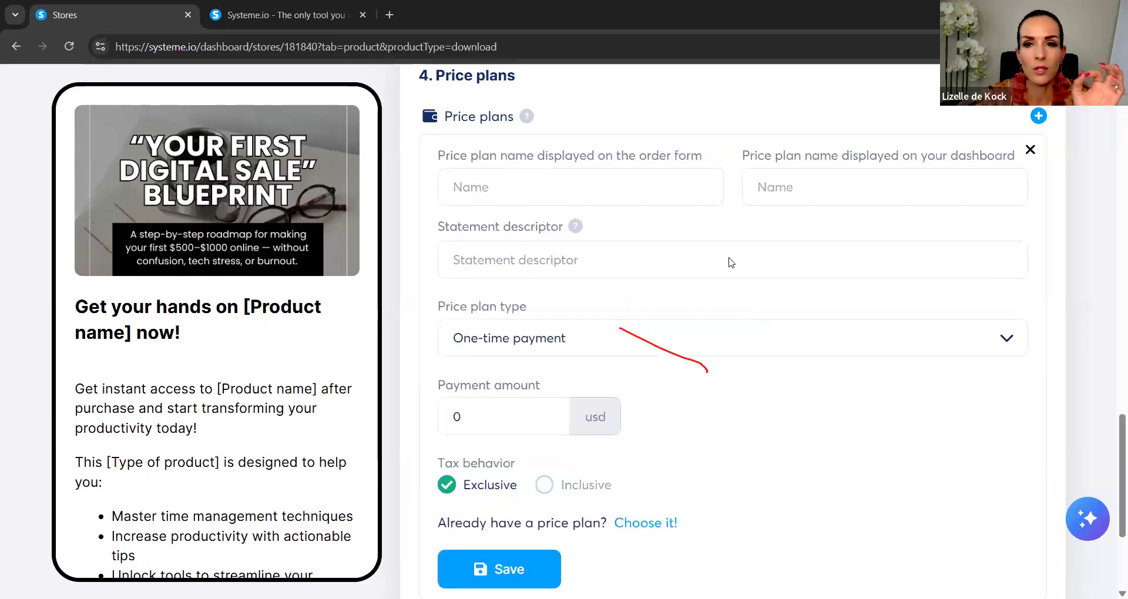
Enter "Postpartum F" as the price plan's order form name, dashboard name and statement descriptor
click(609, 180)
text(Postpar)
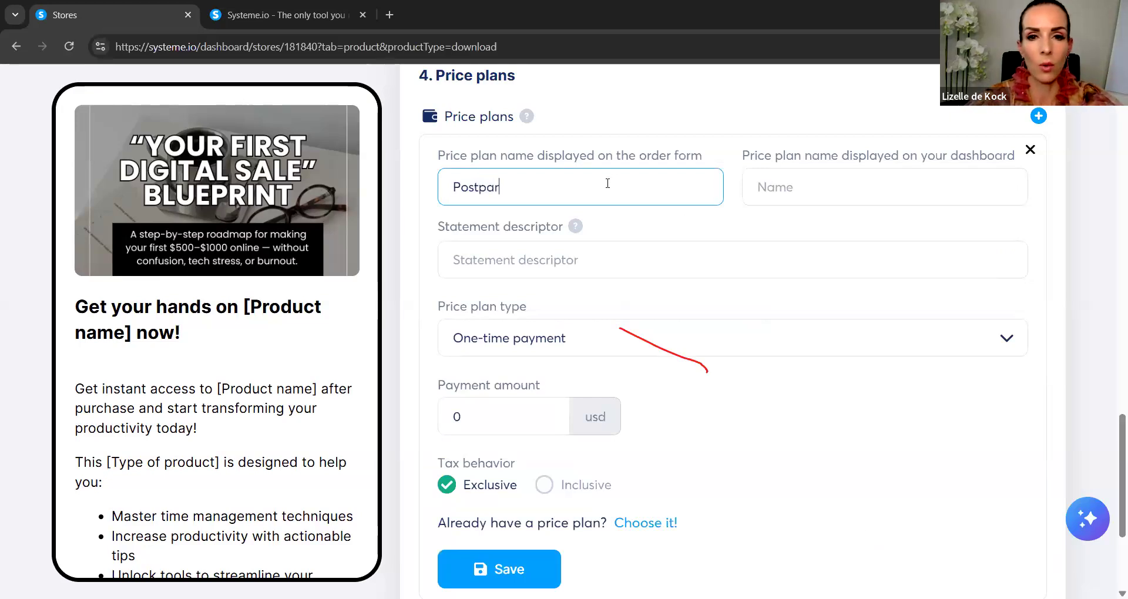
text(tum)
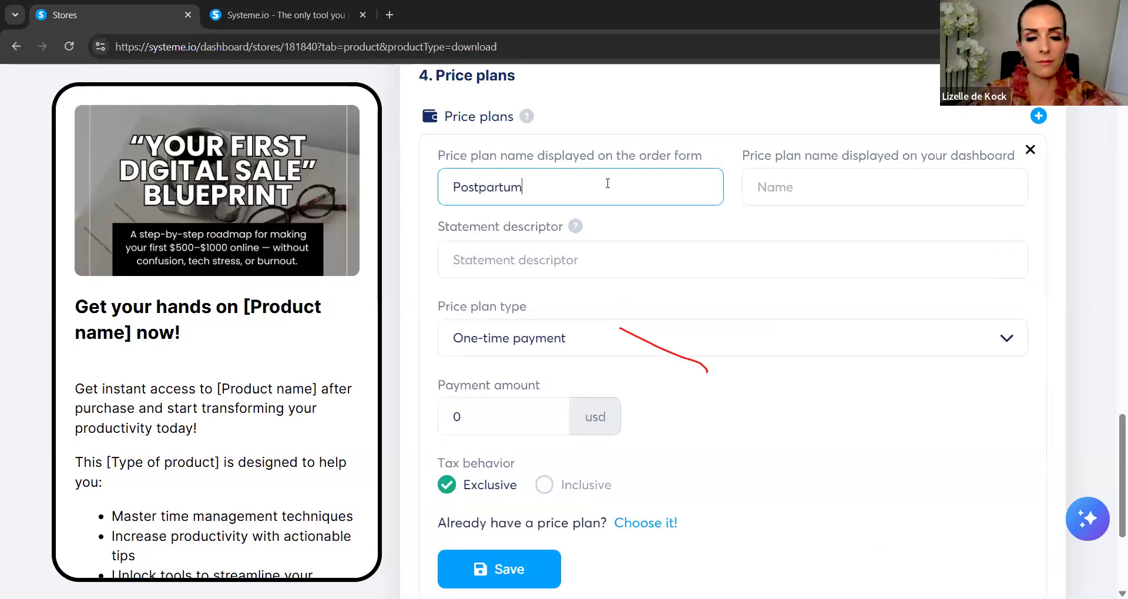
text( F)
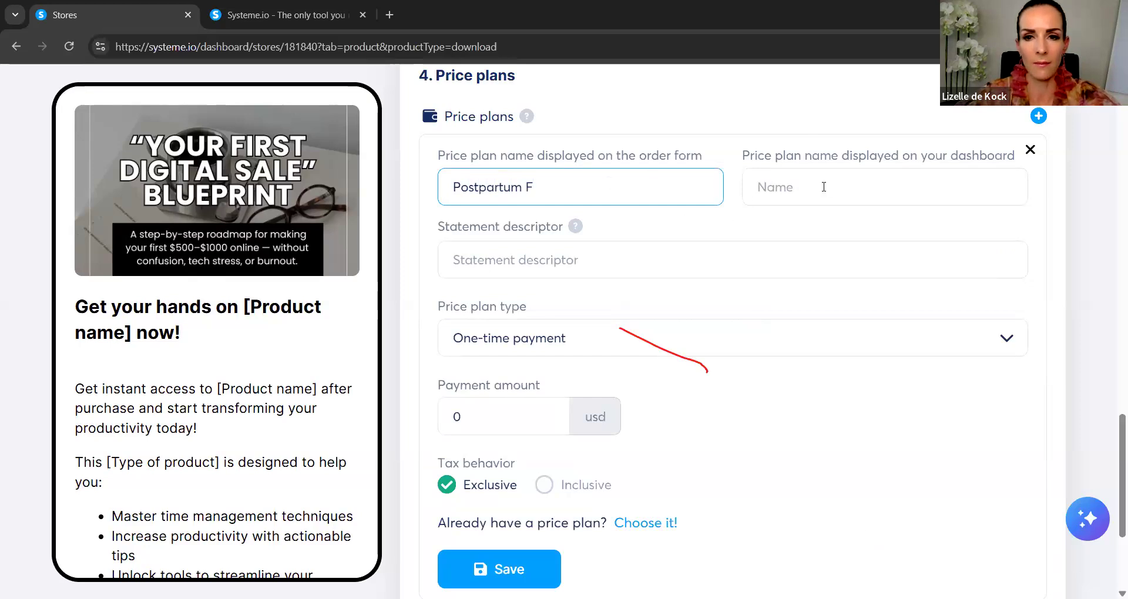
drag(537, 187, 454, 184)
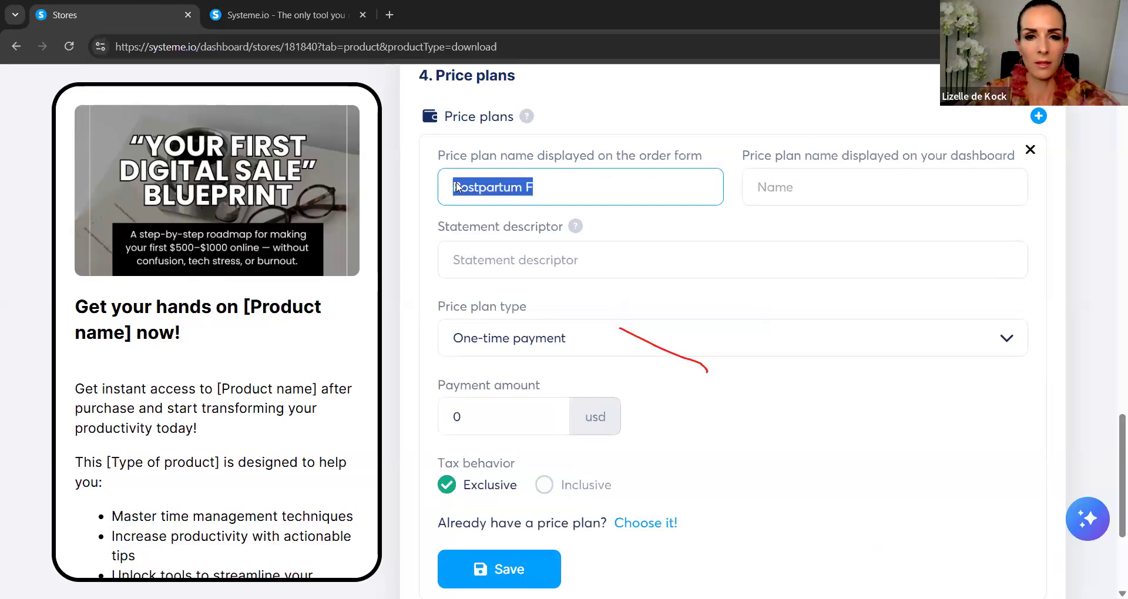
right_click(457, 187)
click(496, 284)
click(779, 186)
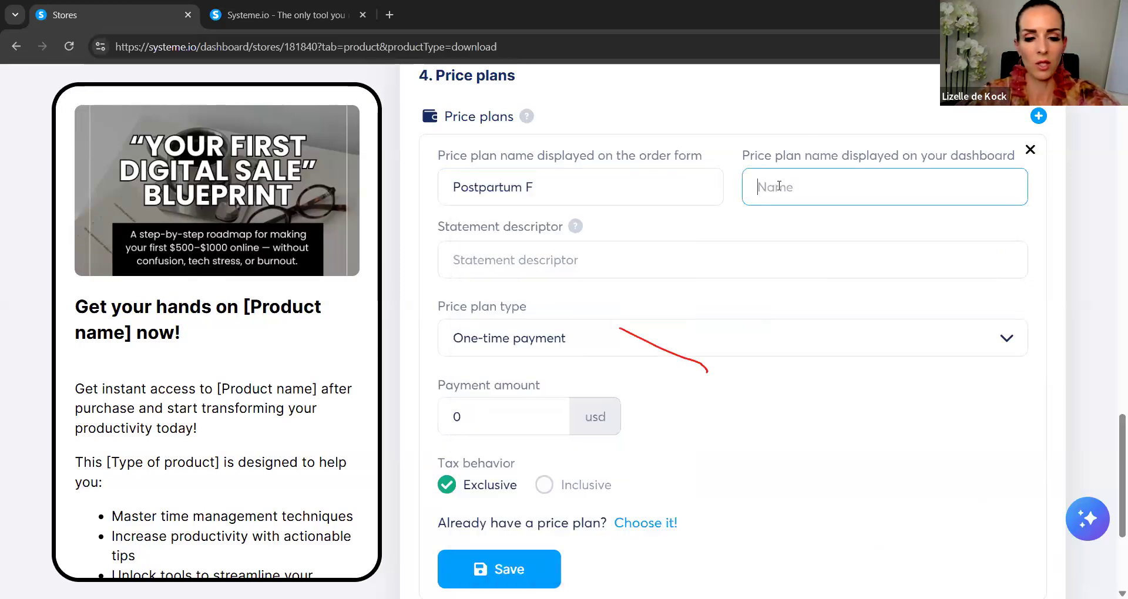
key(ctrl+v)
click(510, 263)
click(547, 322)
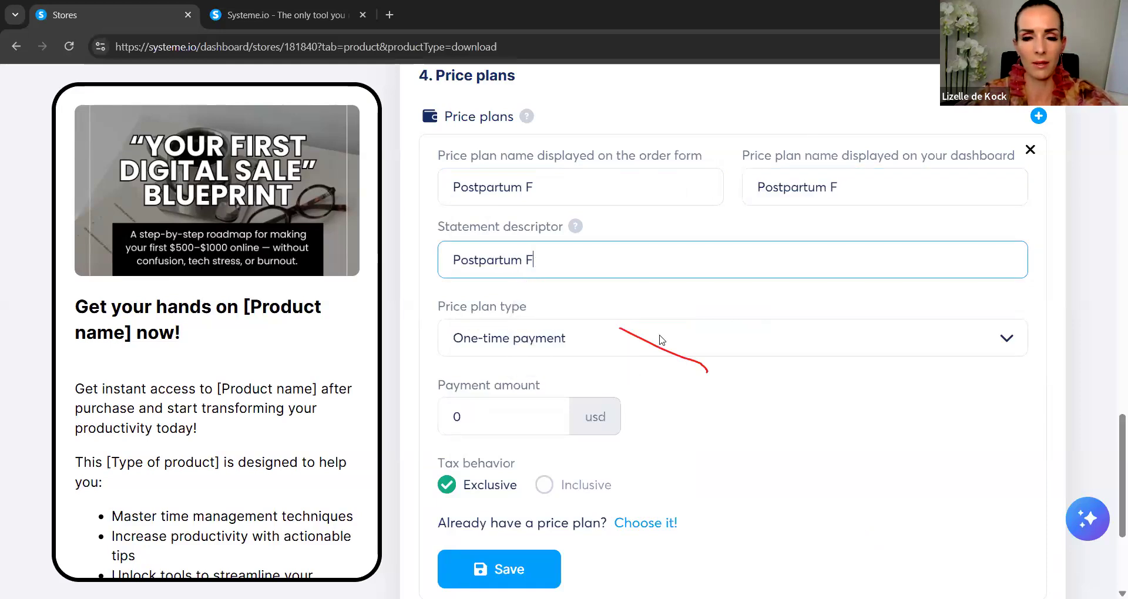
Set the one-time payment amount to 27 USD and save the price plan
scroll(583, 241, down, 1)
scroll(583, 241, down, 2)
click(471, 270)
text(27)
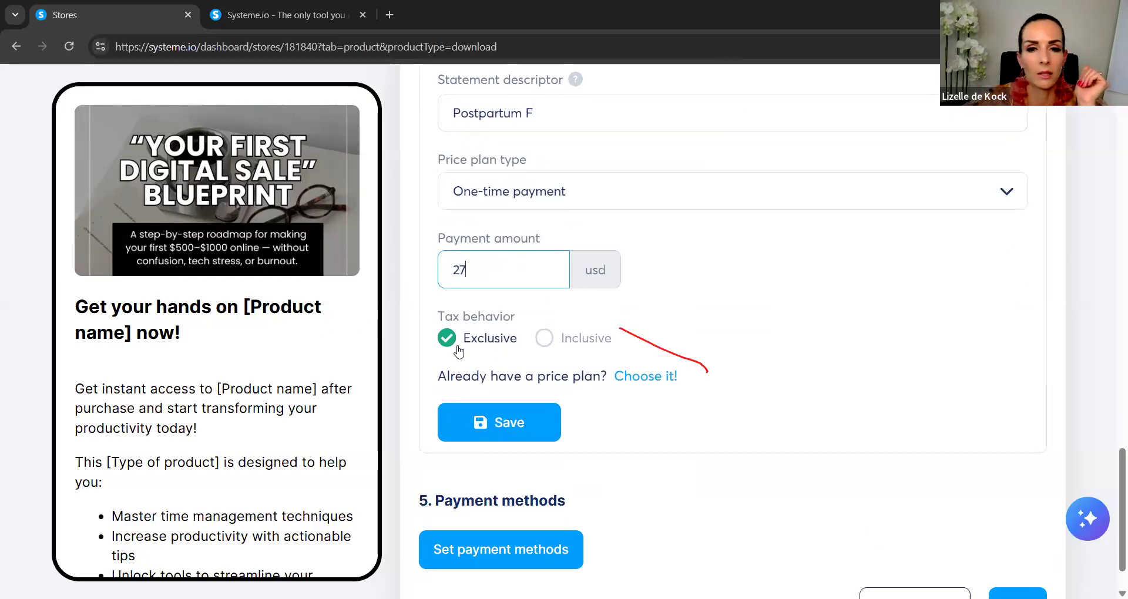
scroll(488, 411, down, 1)
click(510, 361)
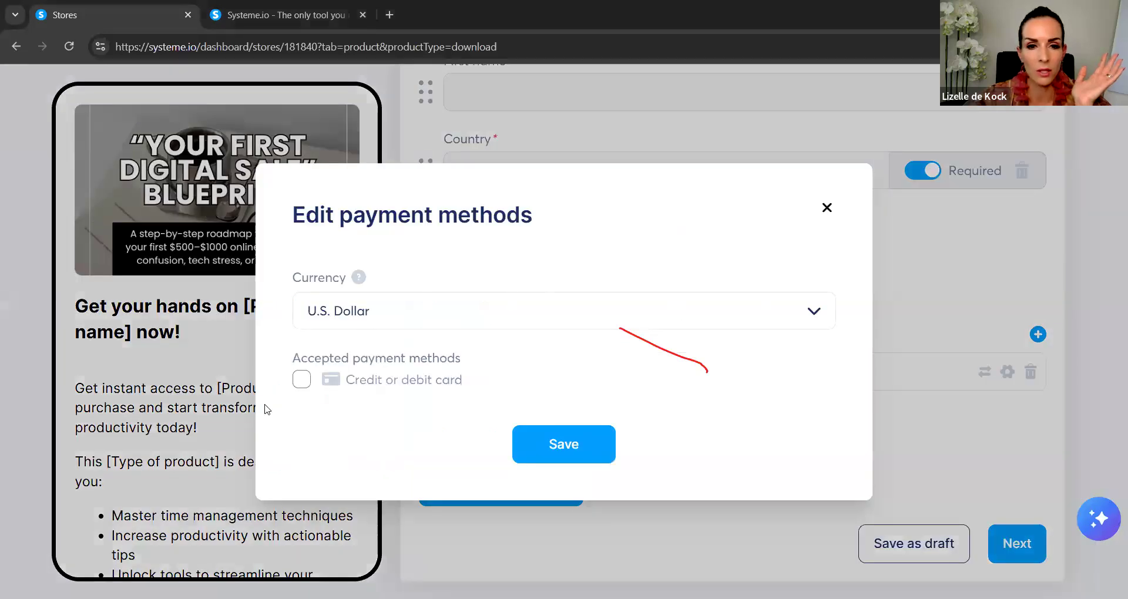
Accept credit or debit card as a payment method, save it and continue to the thank you page
click(300, 379)
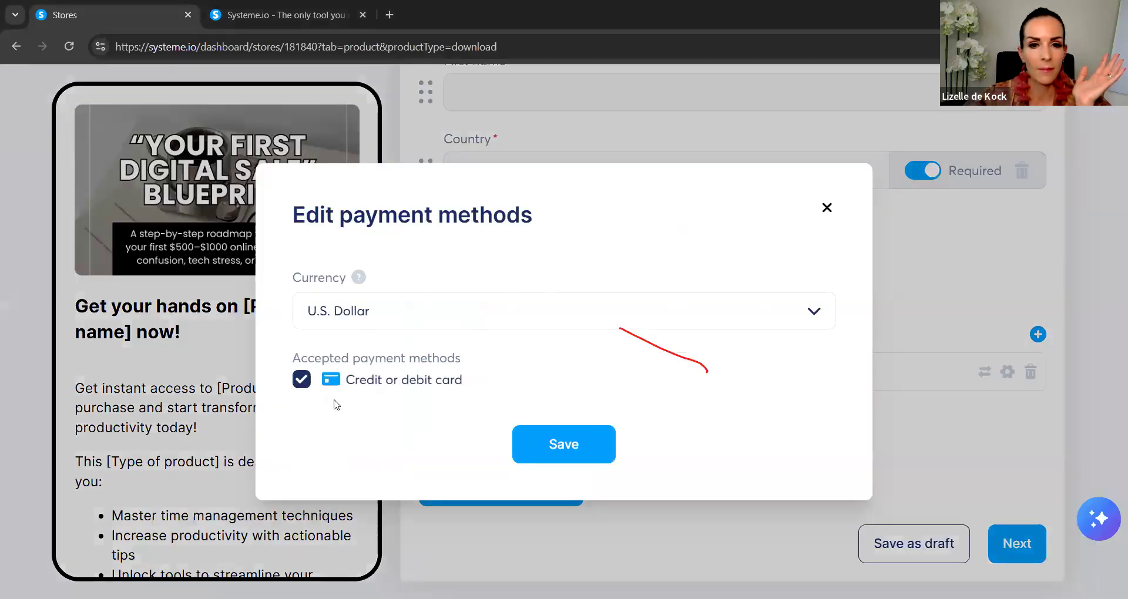
click(550, 449)
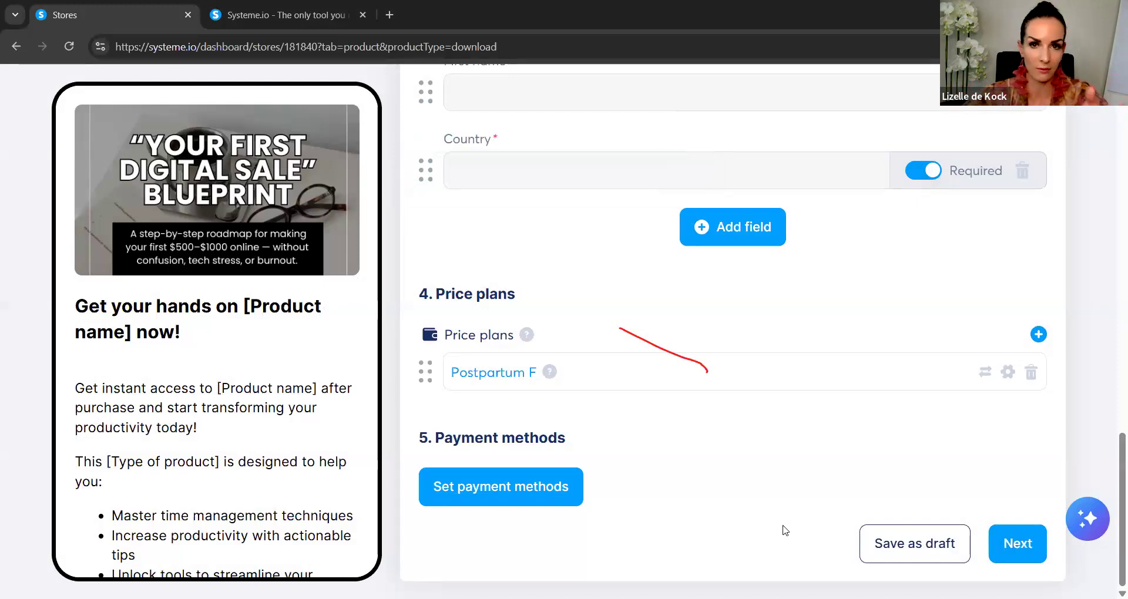
click(1017, 563)
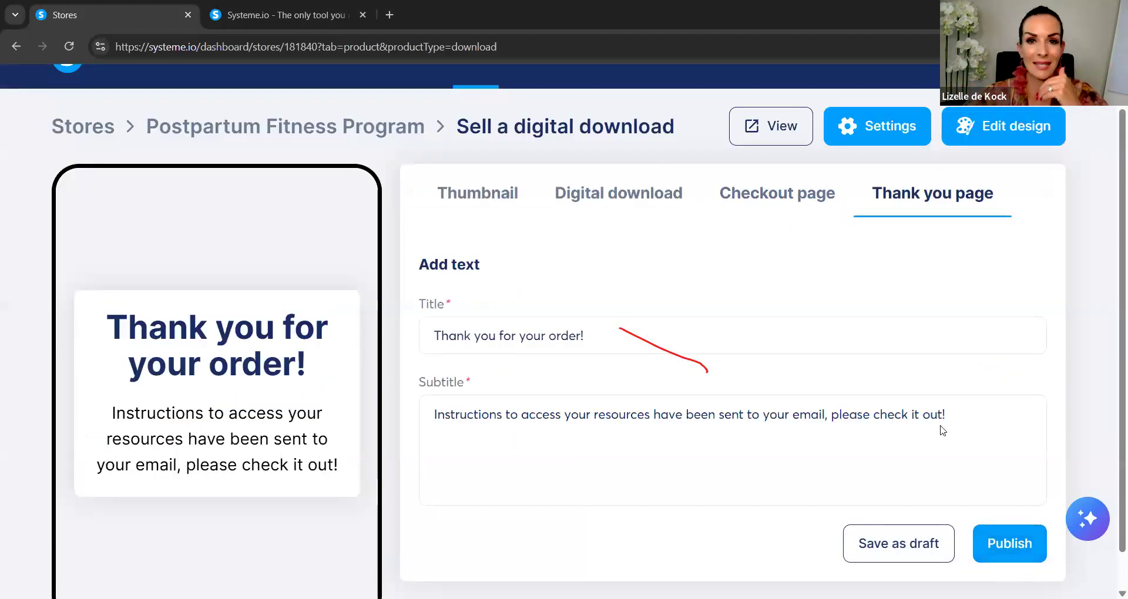
scroll(564, 332, up, 1)
mouse_move(986, 99)
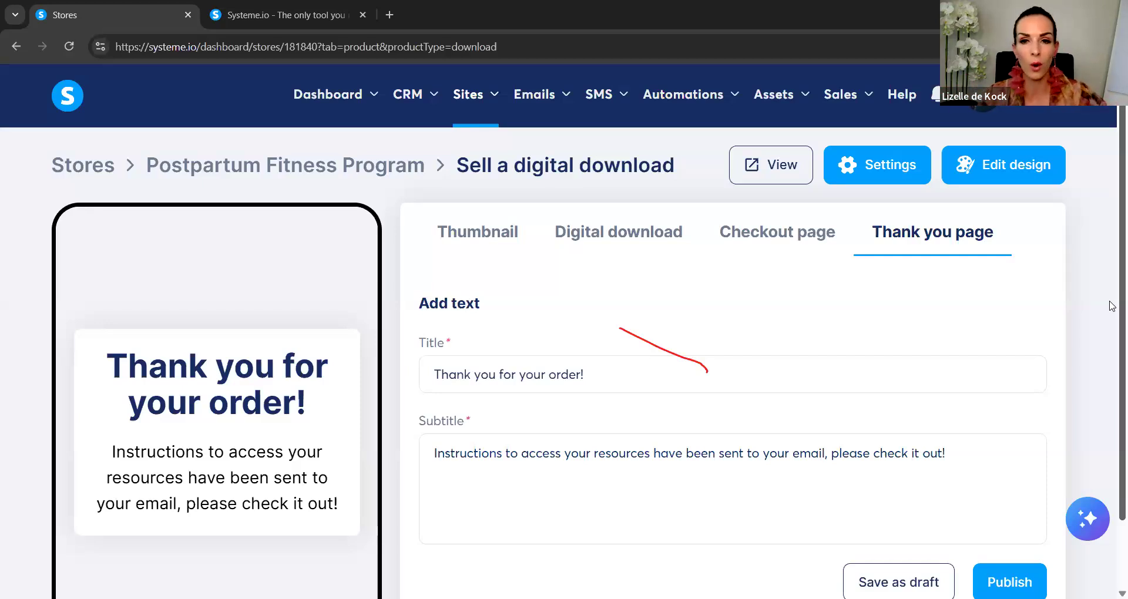
scroll(644, 284, down, 1)
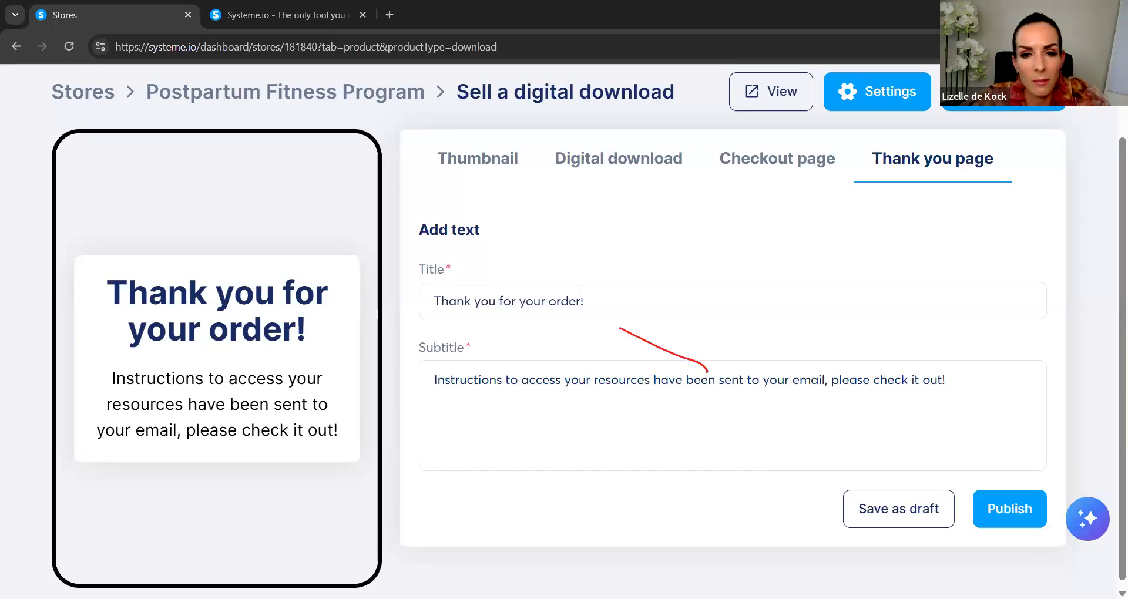
scroll(522, 399, down, 1)
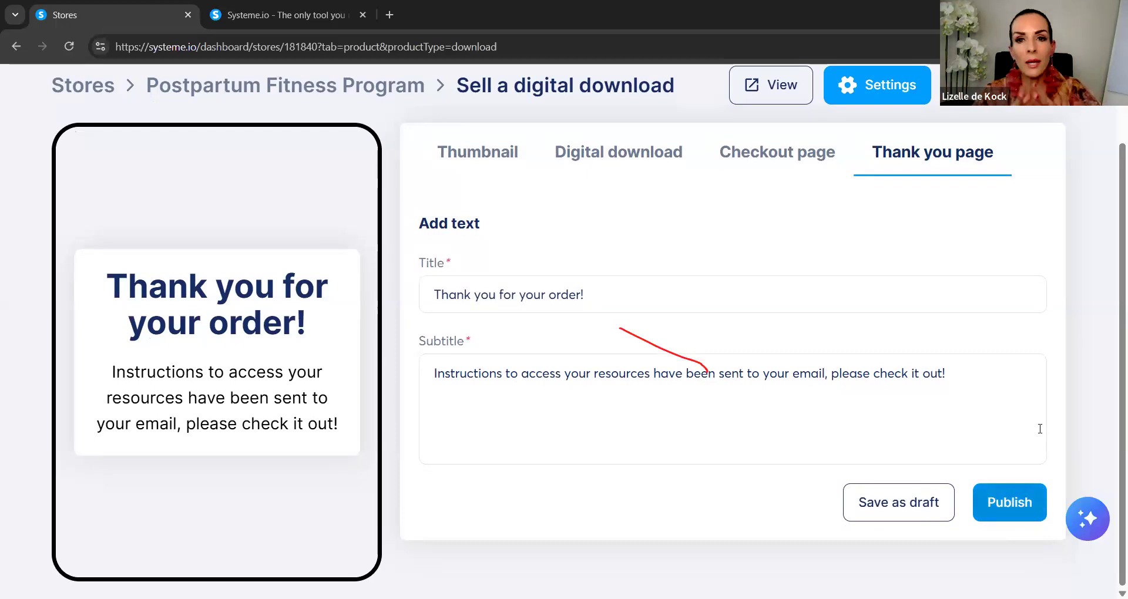
Publish the digital download product with the default thank you page text
click(1011, 503)
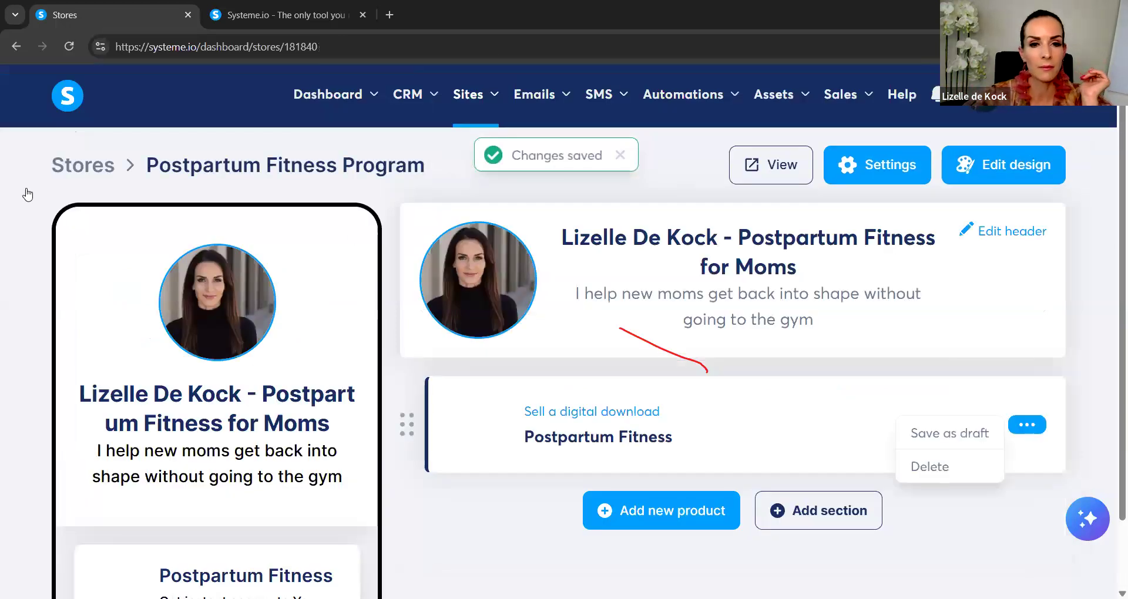
Edit the store header to remove the surname from the store display name, keeping "Postpartum Fitness for Moms", and save it
click(1015, 273)
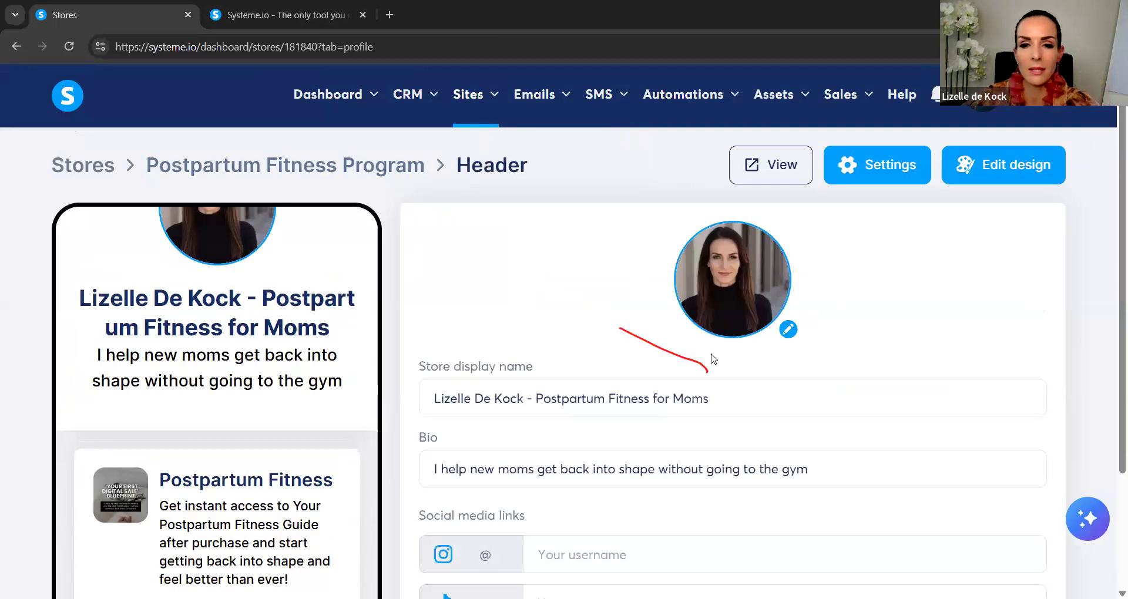
drag(523, 399, 471, 399)
key(BackSpace)
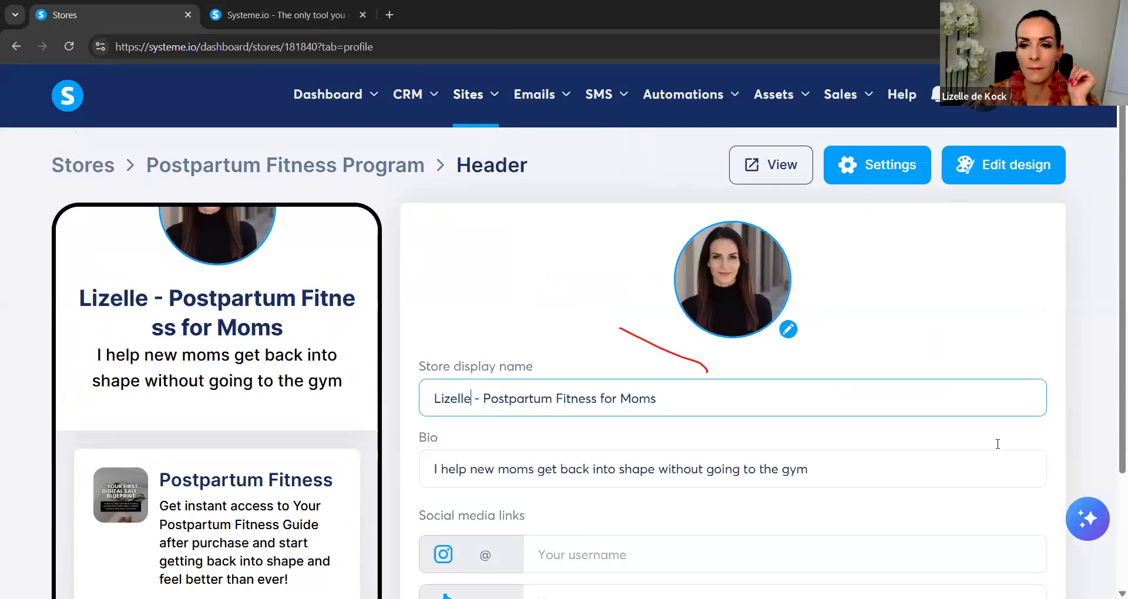
scroll(992, 342, down, 3)
click(986, 536)
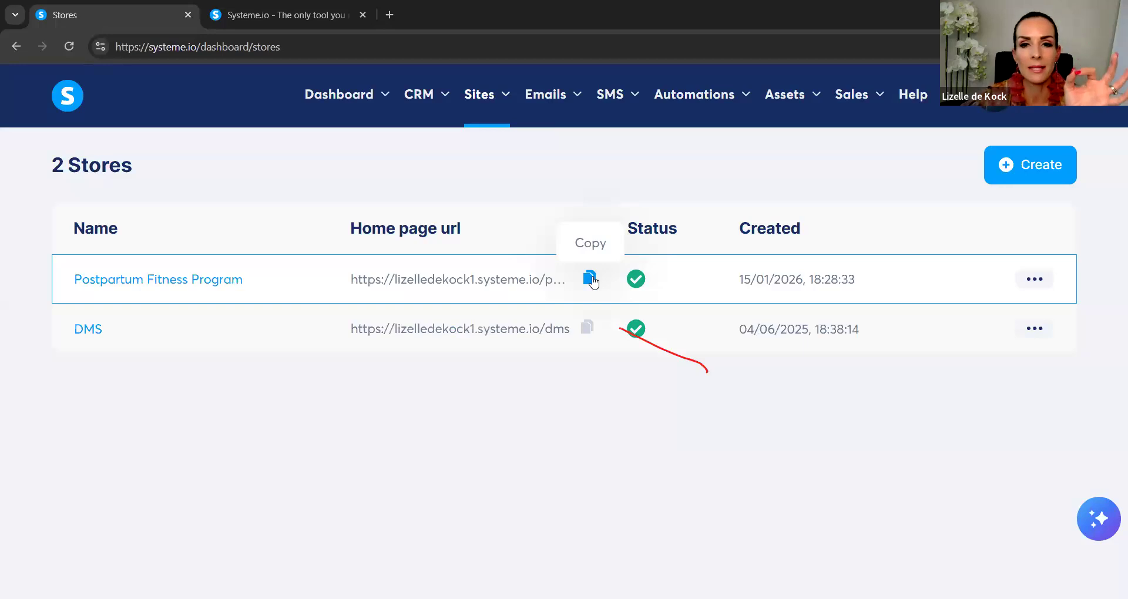
Copy the home page URL of the Postpartum Fitness Program store
click(592, 279)
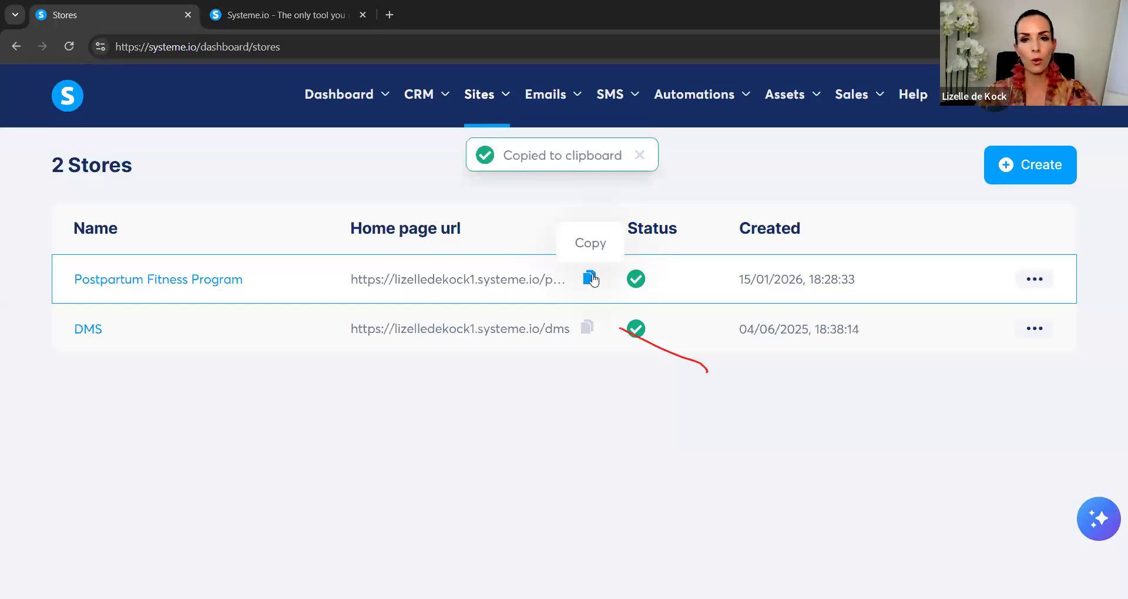
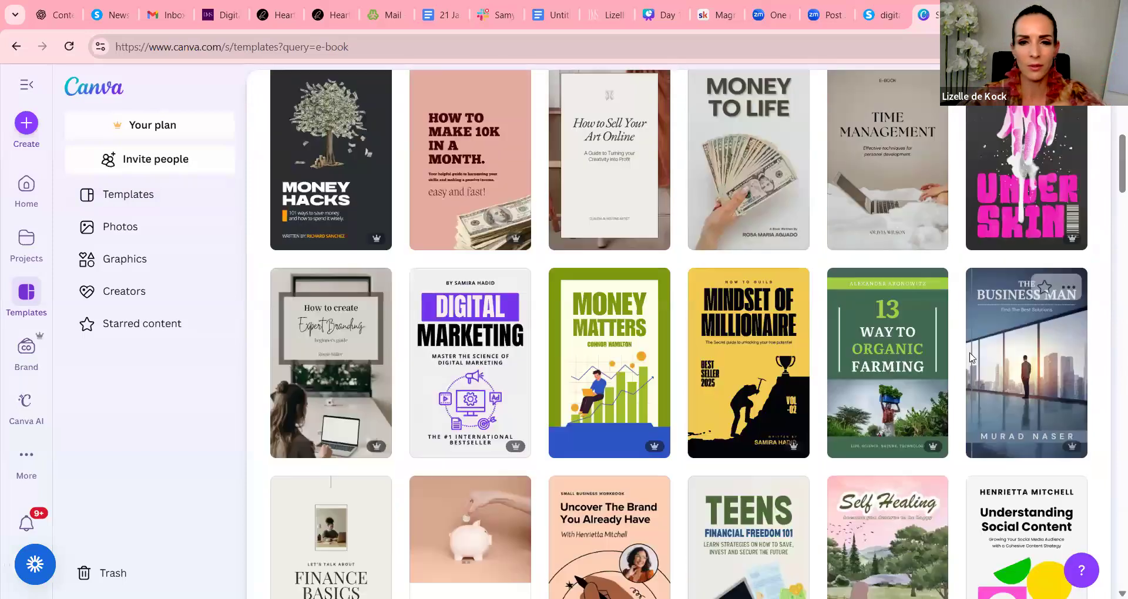
Search the design templates for "e-book postpartum fitness for moms"
click(436, 238)
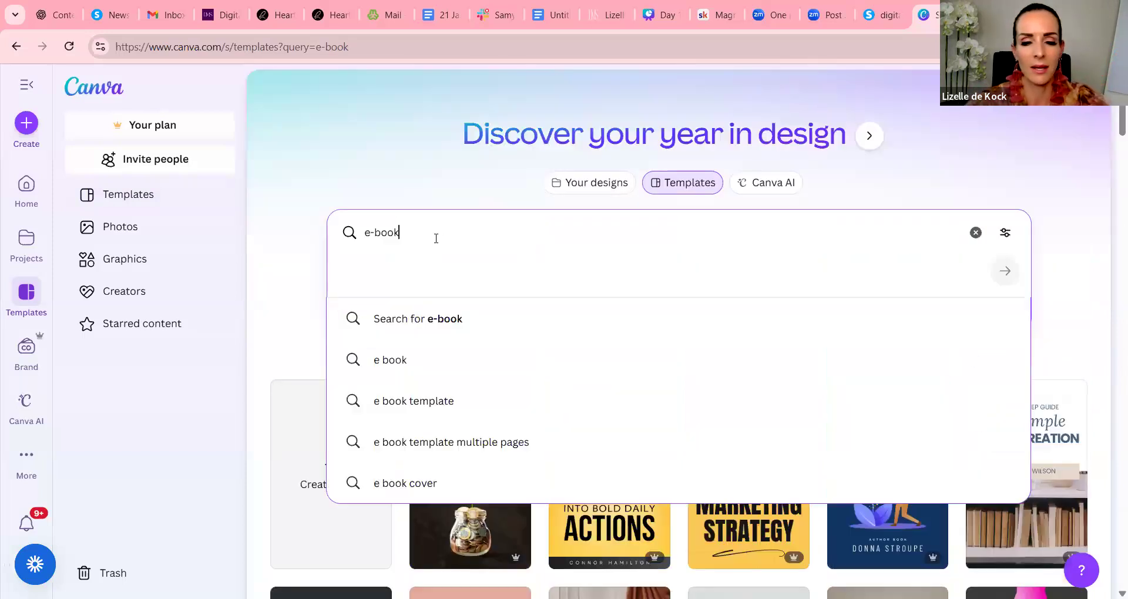
key(BackSpace)
key(BackSpace)
key(BackSpace)
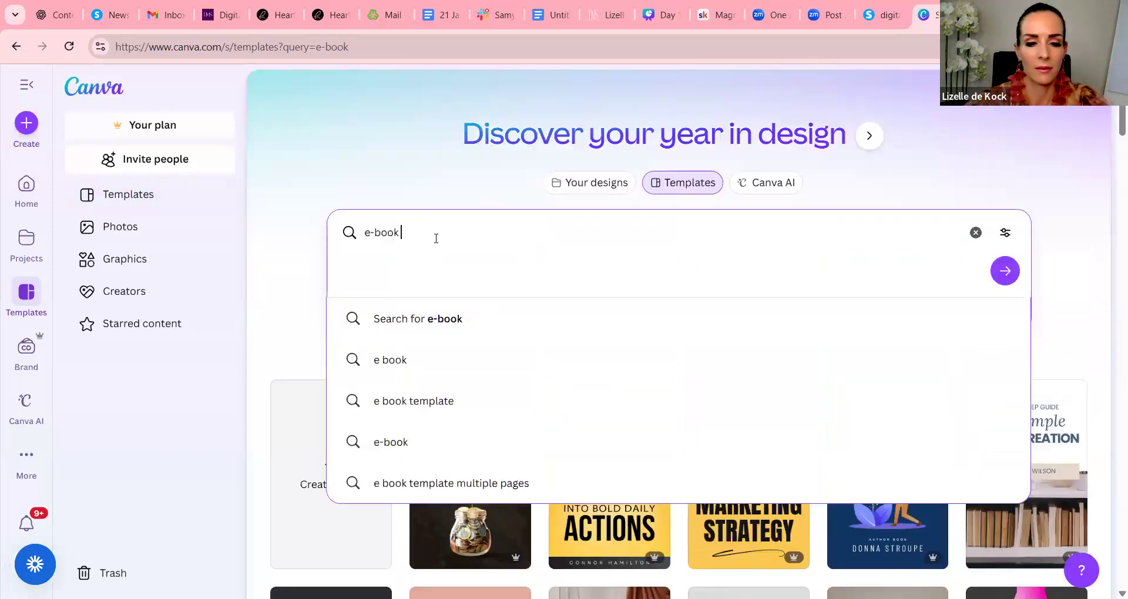
text(p)
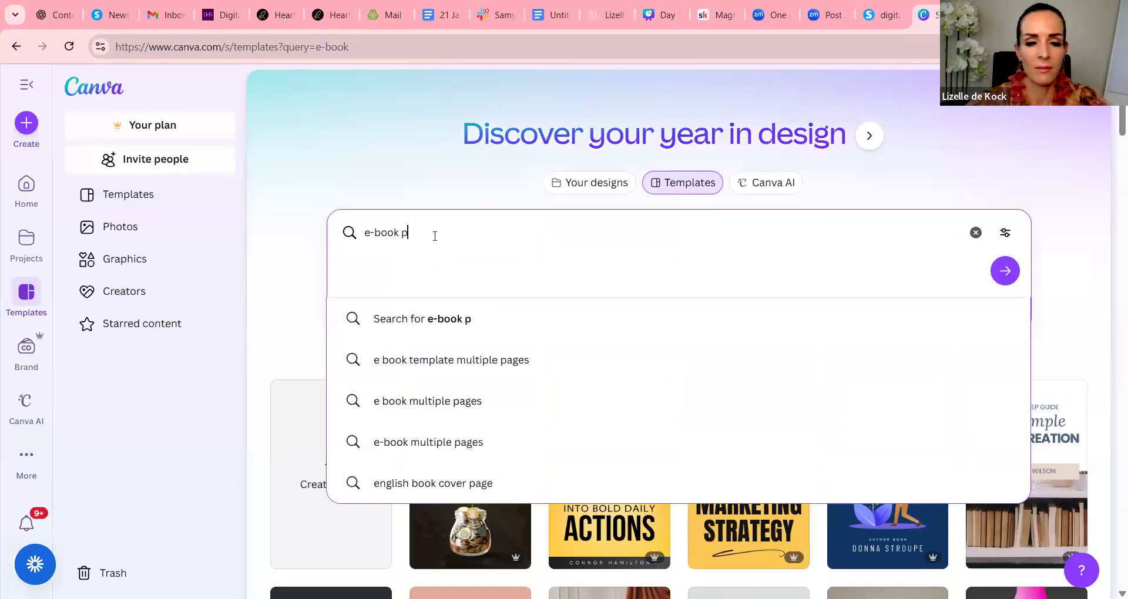
text(ostpartum )
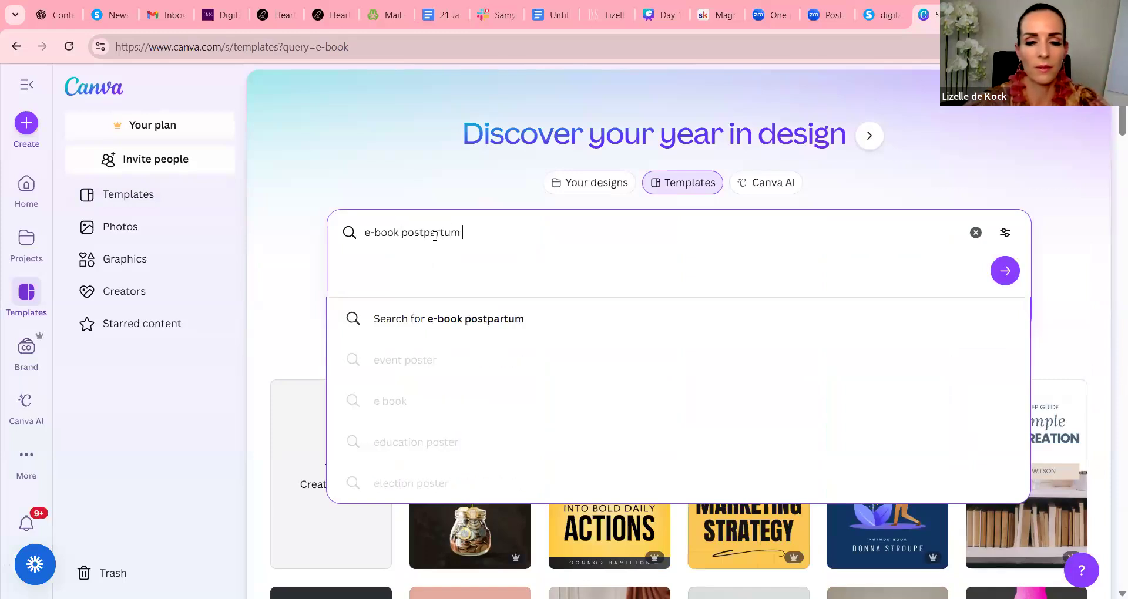
text(fitness for moms)
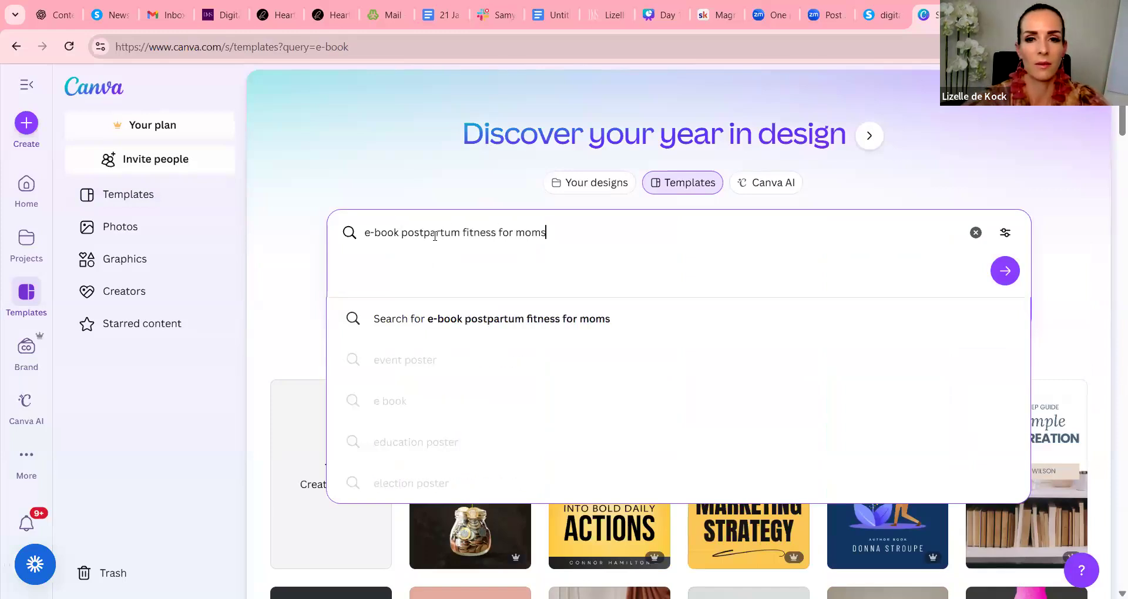
key(Return)
Browse the postpartum fitness template results for a suitable e-book design
scroll(805, 320, down, 6)
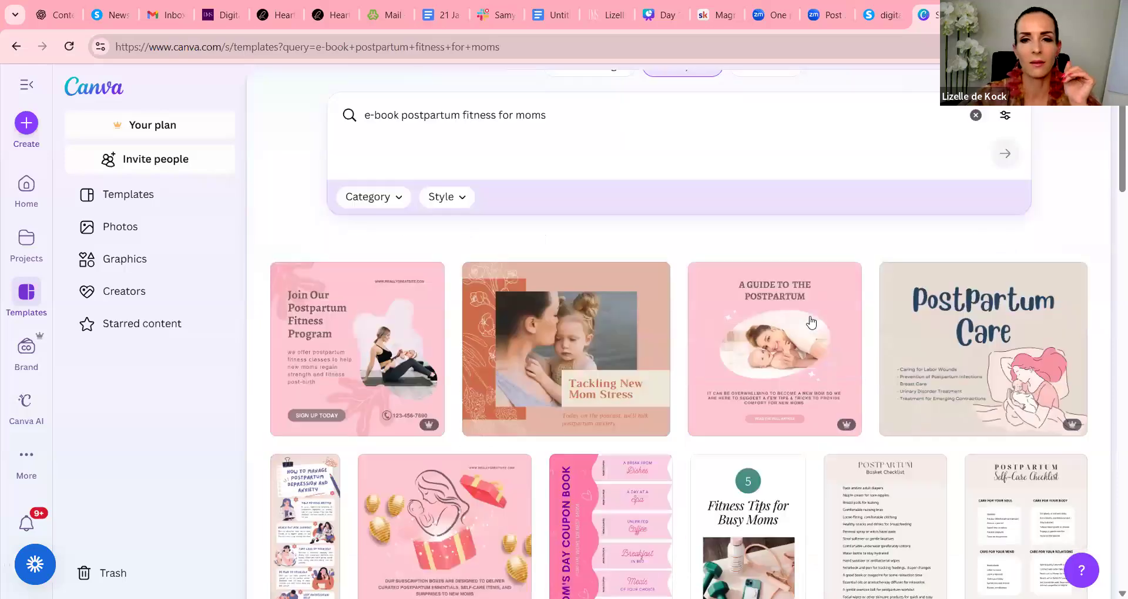
scroll(825, 321, down, 12)
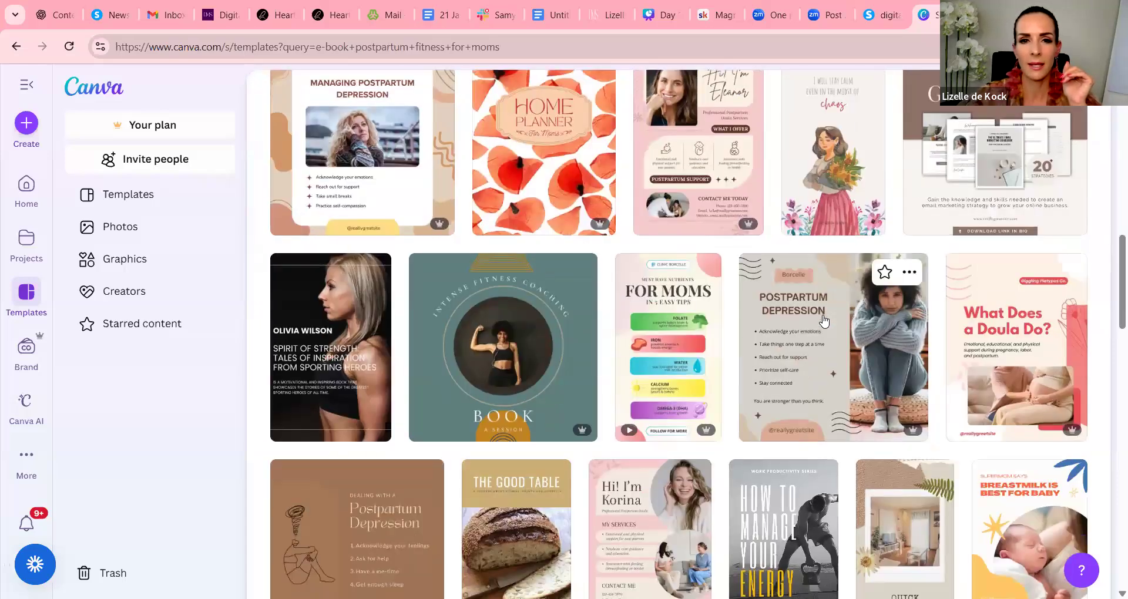
scroll(878, 298, down, 7)
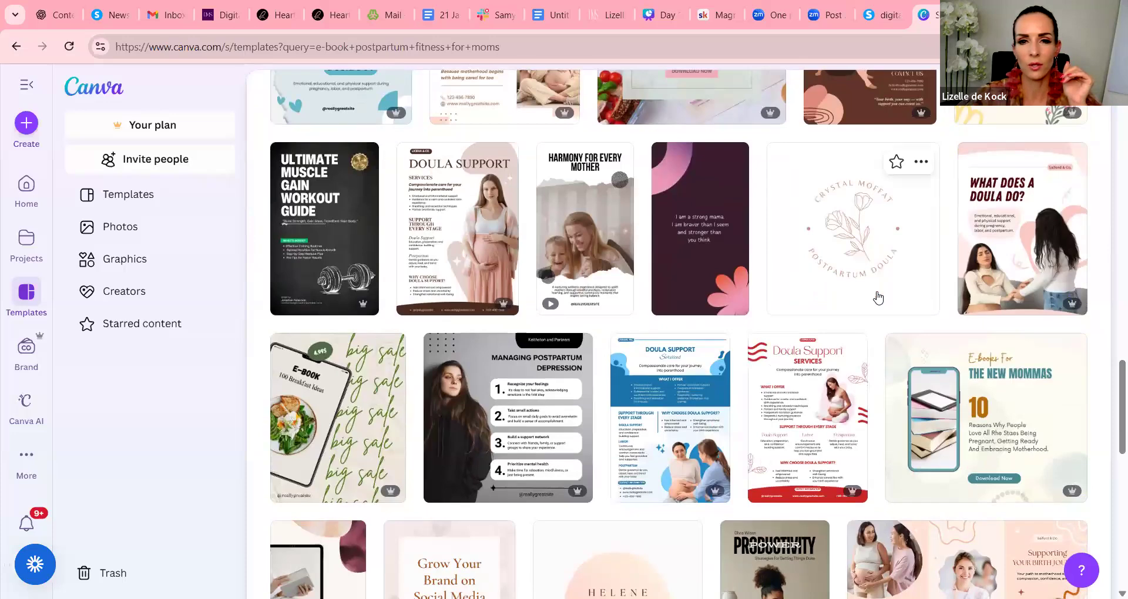
scroll(879, 299, up, 4)
scroll(878, 299, down, 1)
scroll(879, 297, down, 2)
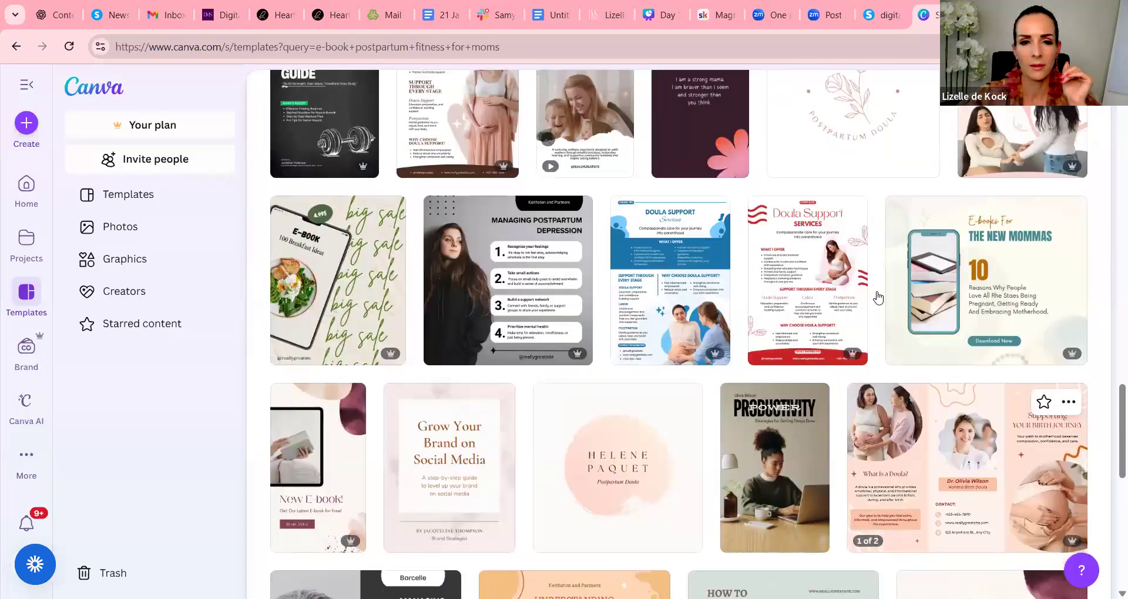
scroll(879, 297, up, 2)
scroll(878, 299, down, 10)
scroll(878, 299, down, 3)
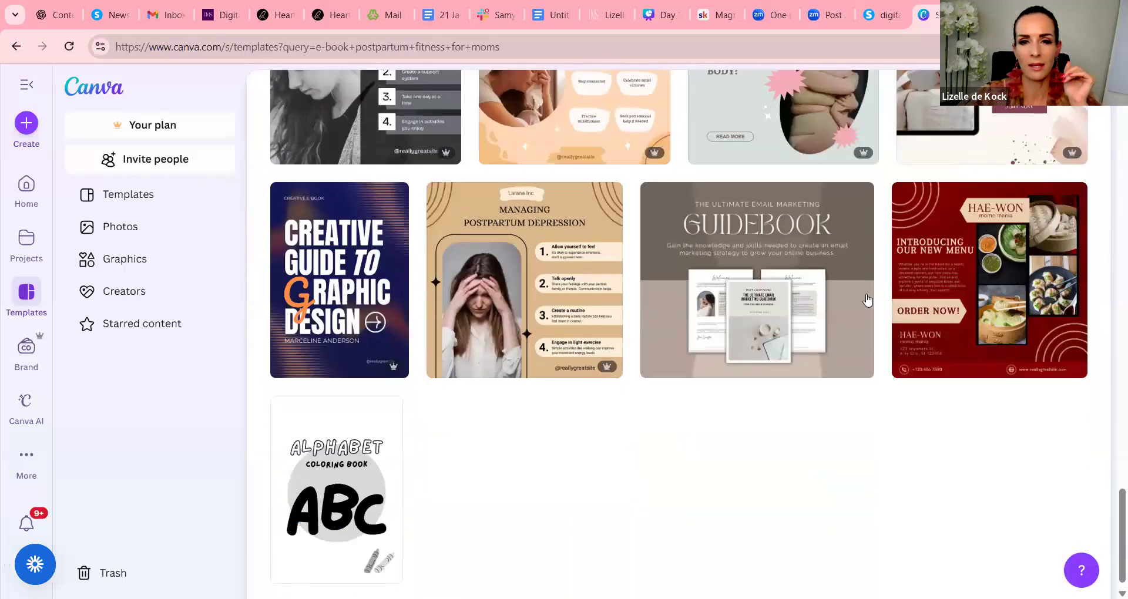
scroll(881, 299, up, 17)
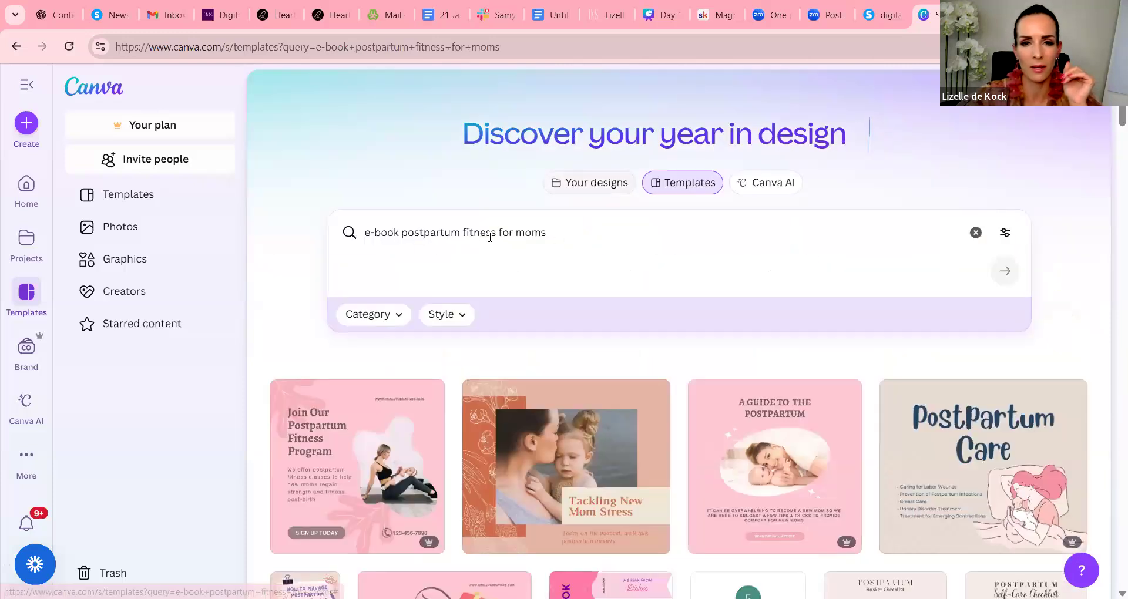
Shorten the template search to "e-book" and run it again
drag(546, 234, 464, 237)
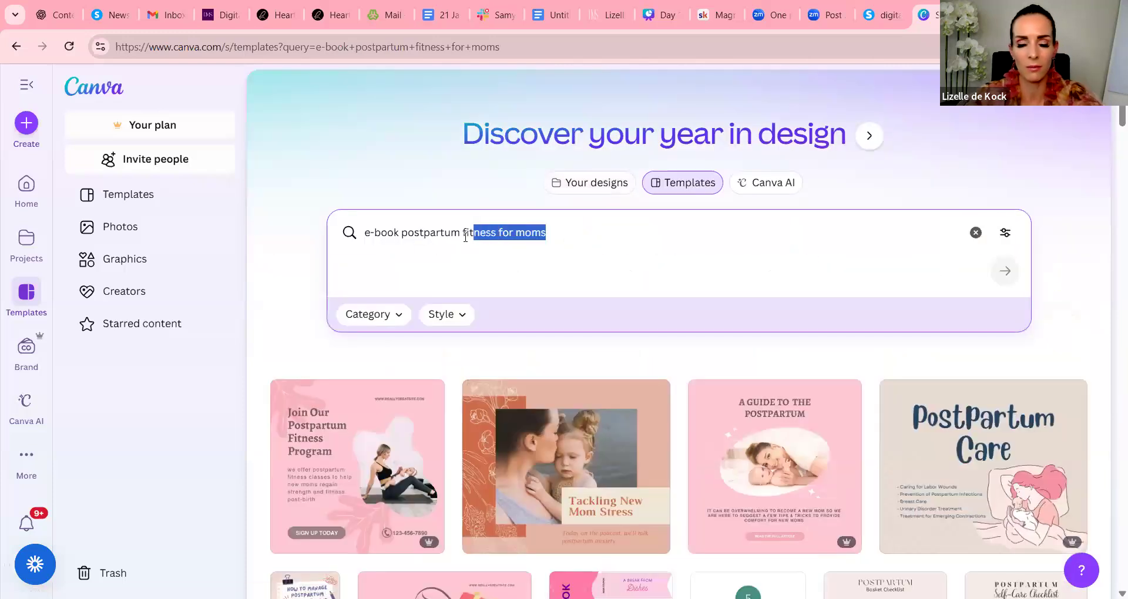
key(BackSpace)
key(BackSpace)
key(BackSpace)
key(BackSpace)
key(BackSpace)
key(BackSpace)
key(BackSpace)
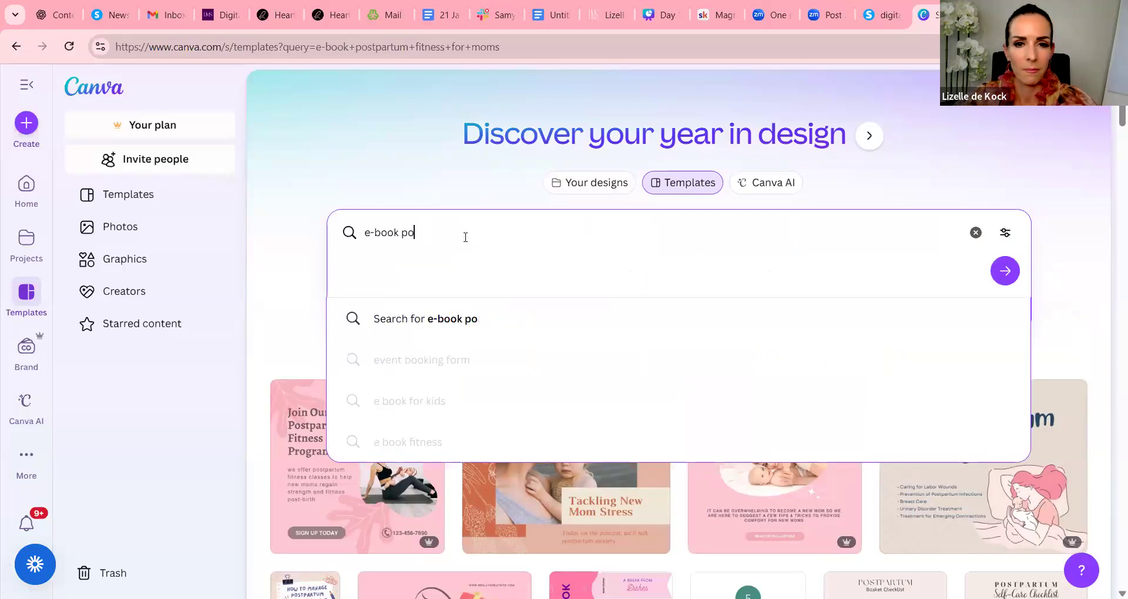
key(BackSpace)
key(BackSpace)
key(BackSpace)
key(Return)
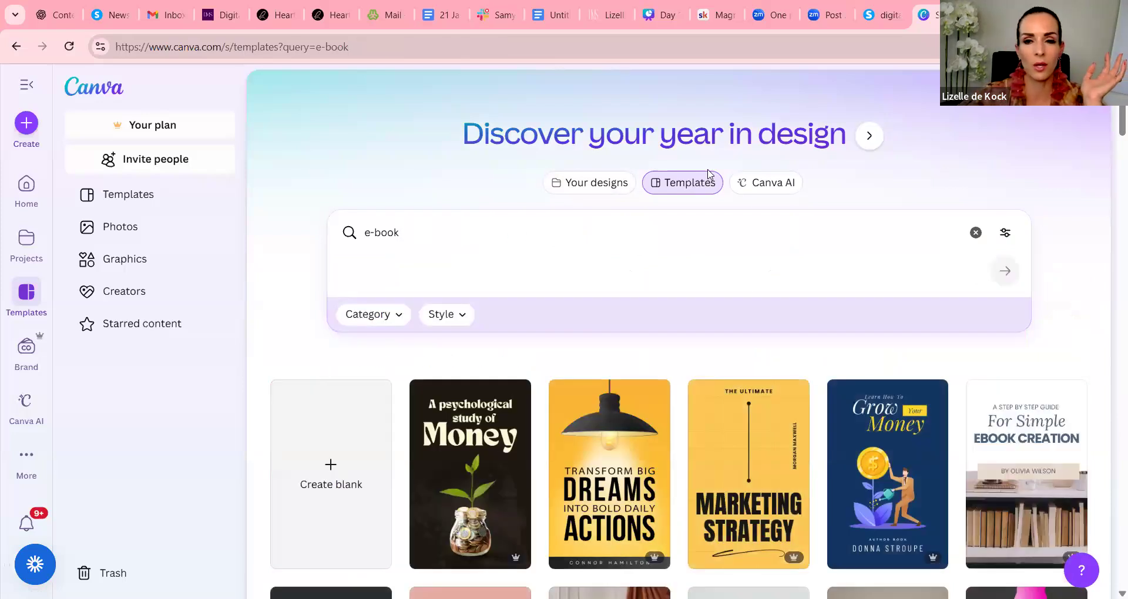
Look through the e-book template covers for a design that could suit the digital product
scroll(796, 239, down, 4)
scroll(909, 288, down, 3)
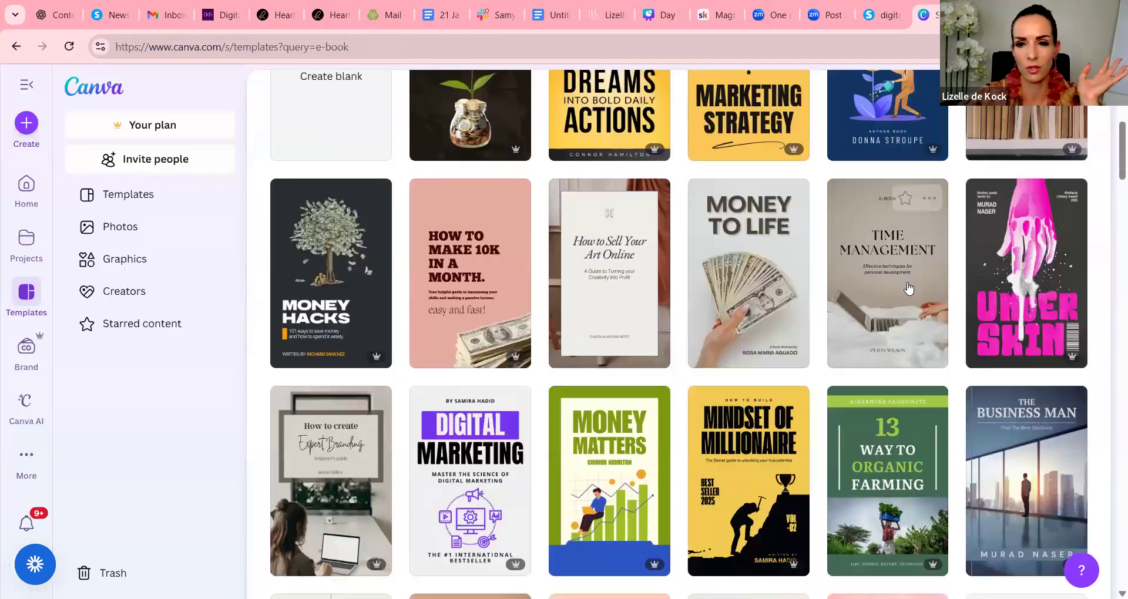
scroll(910, 288, down, 1)
scroll(909, 288, down, 8)
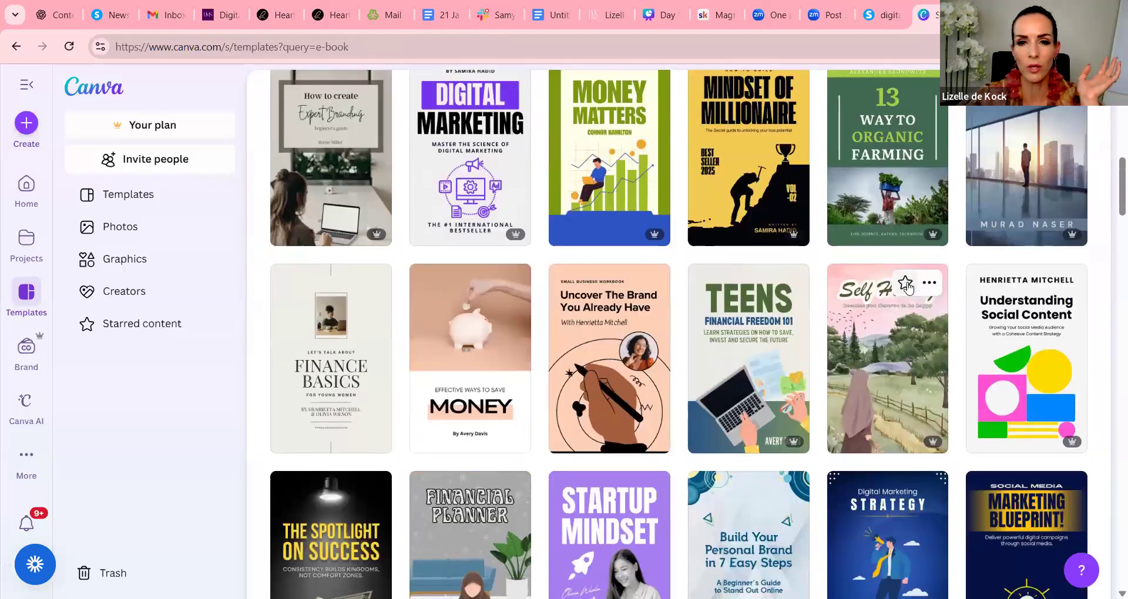
scroll(909, 288, down, 7)
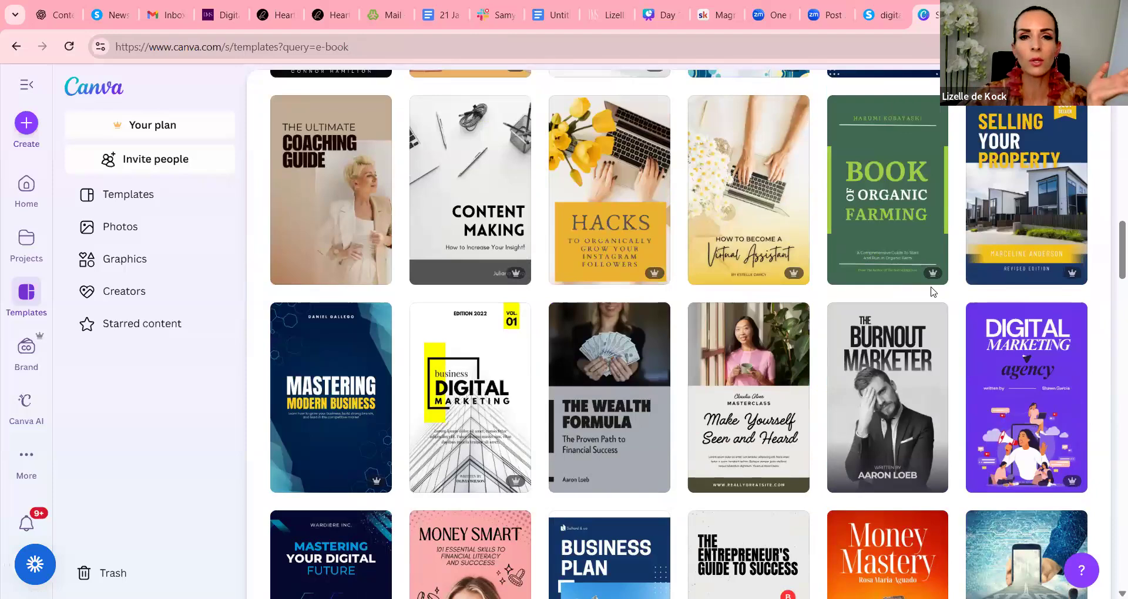
scroll(909, 288, down, 5)
scroll(931, 291, down, 3)
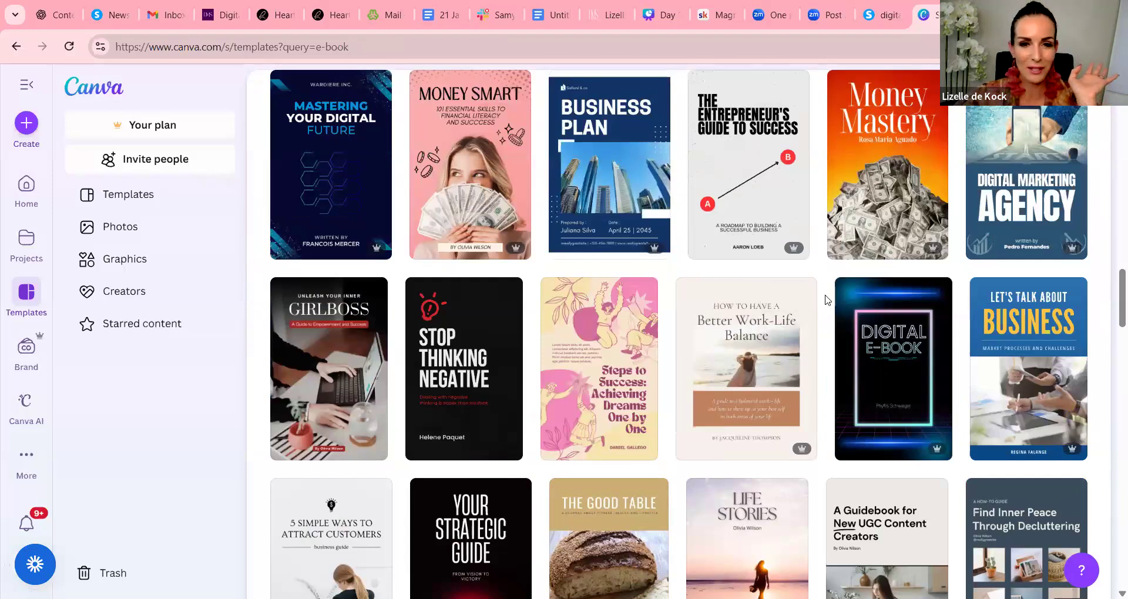
scroll(826, 300, down, 10)
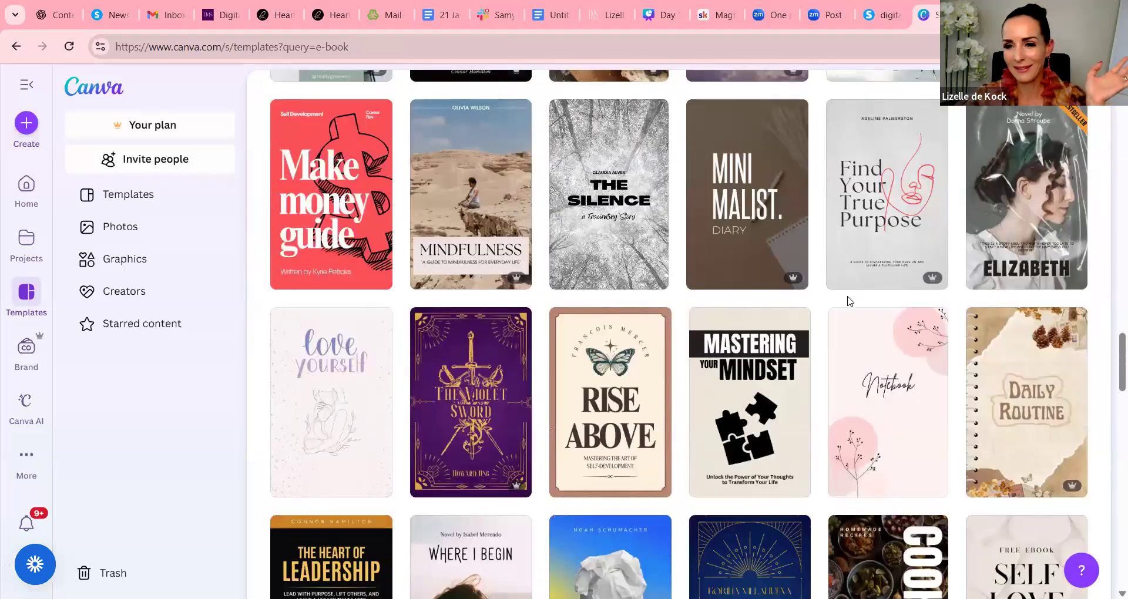
scroll(854, 301, down, 4)
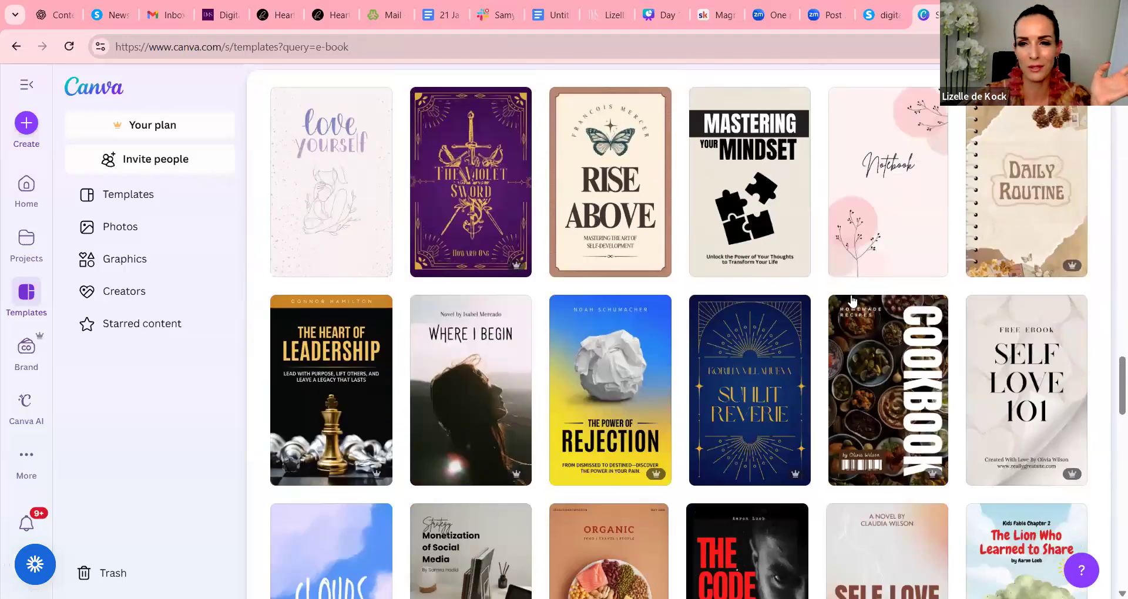
scroll(852, 298, down, 10)
scroll(858, 308, down, 6)
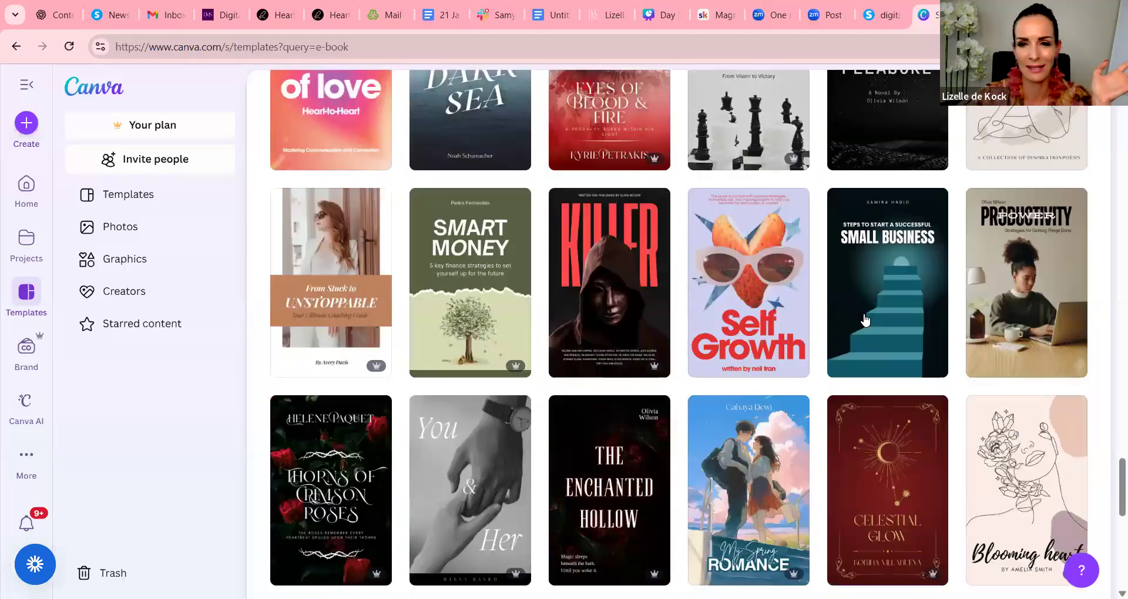
scroll(865, 321, up, 5)
scroll(870, 322, down, 8)
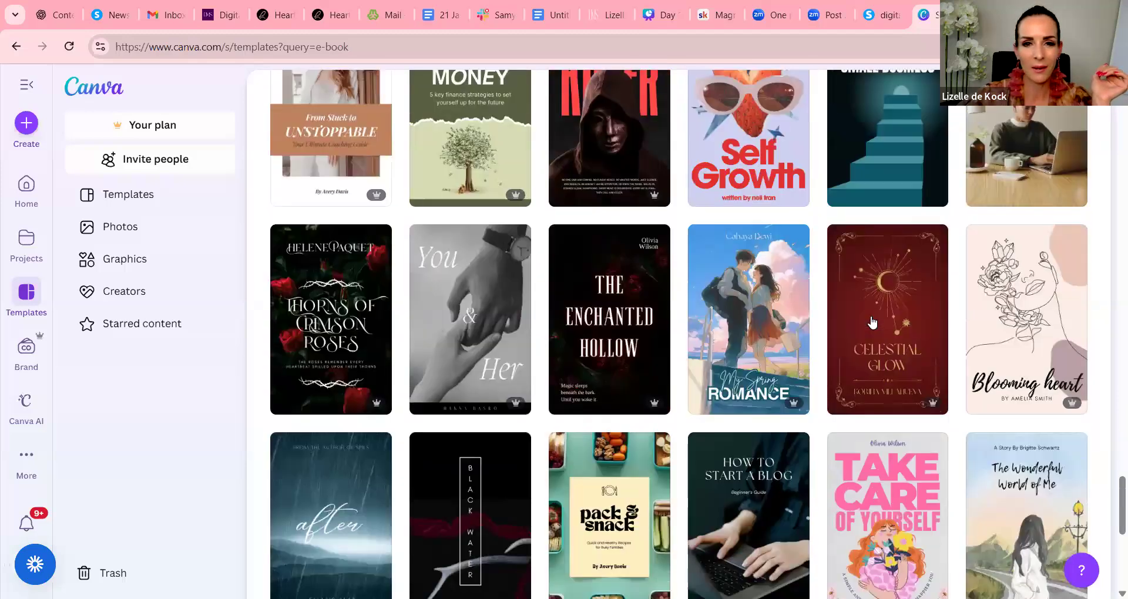
scroll(873, 322, down, 15)
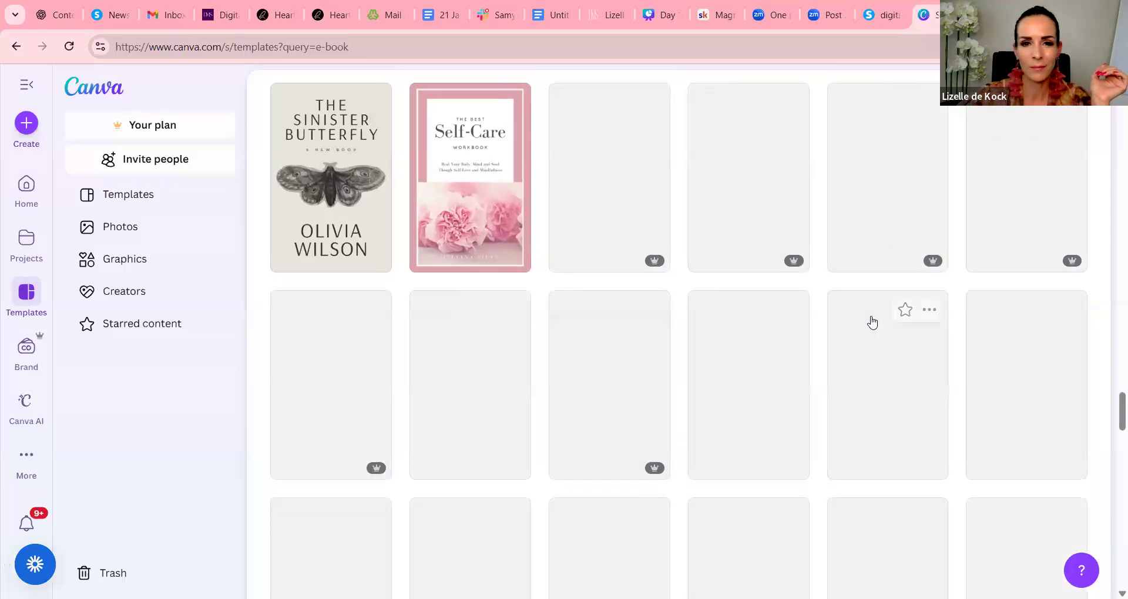
scroll(876, 294, down, 6)
scroll(881, 266, down, 10)
scroll(882, 267, down, 5)
scroll(881, 267, up, 15)
scroll(882, 267, down, 12)
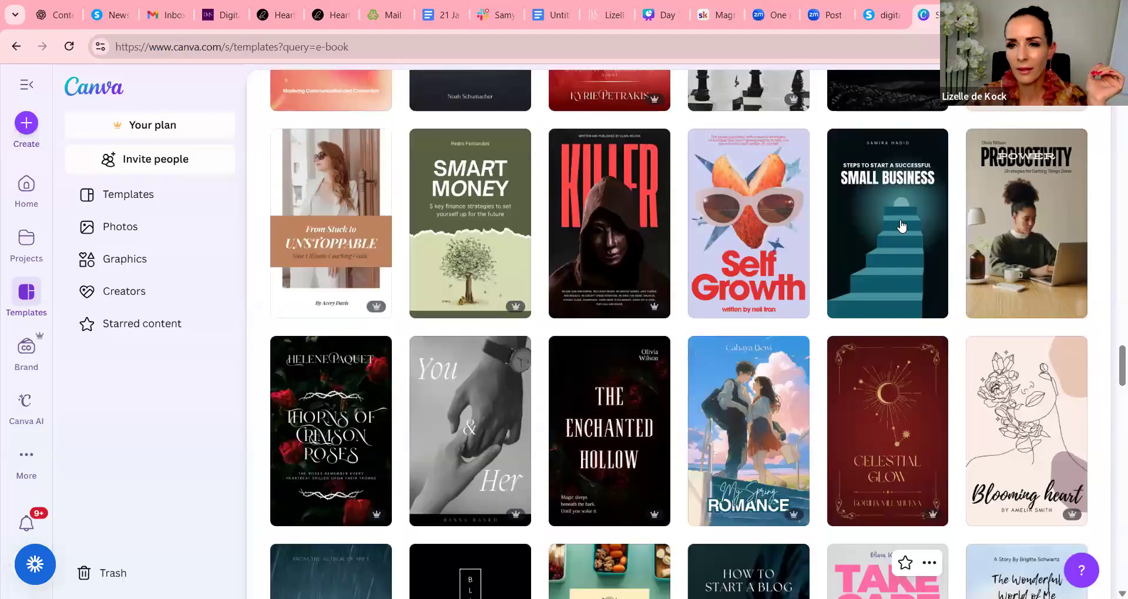
scroll(1001, 229, up, 4)
scroll(1001, 229, up, 9)
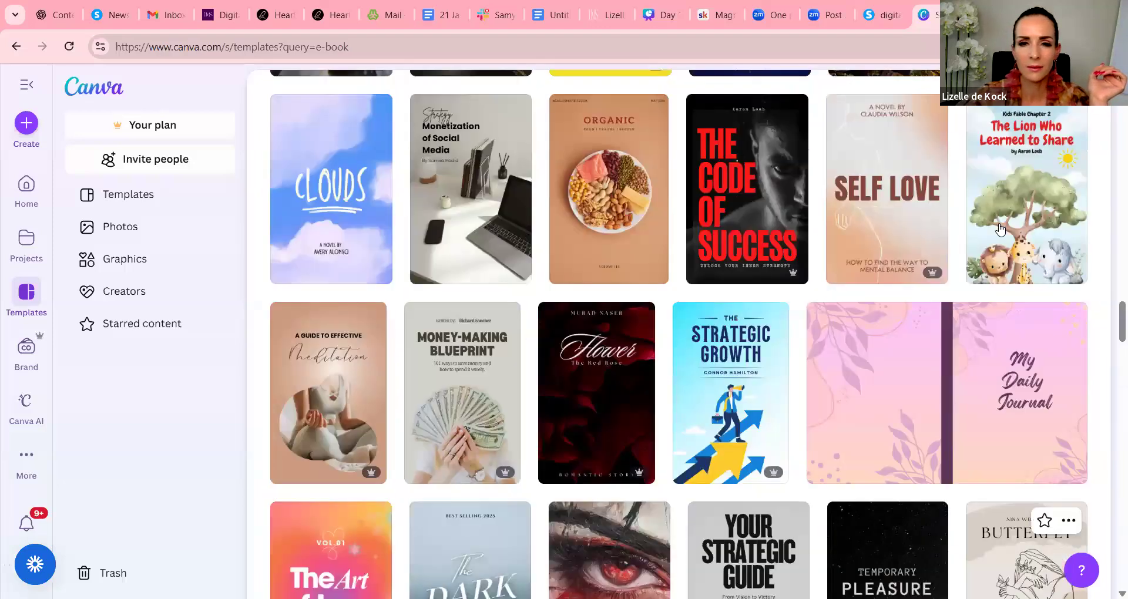
scroll(1000, 229, down, 5)
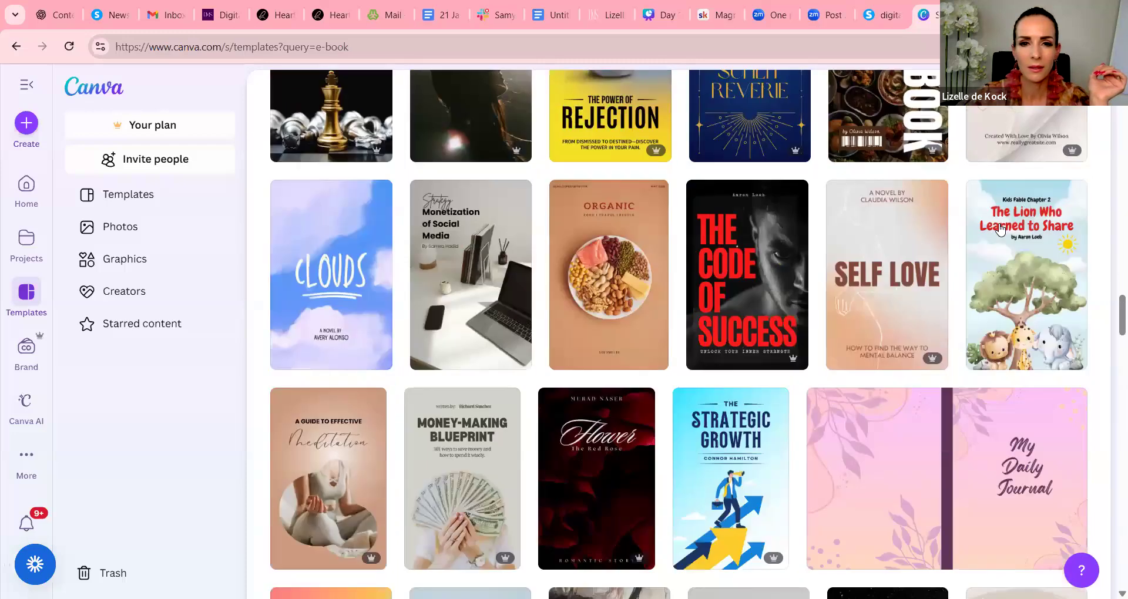
scroll(920, 242, up, 12)
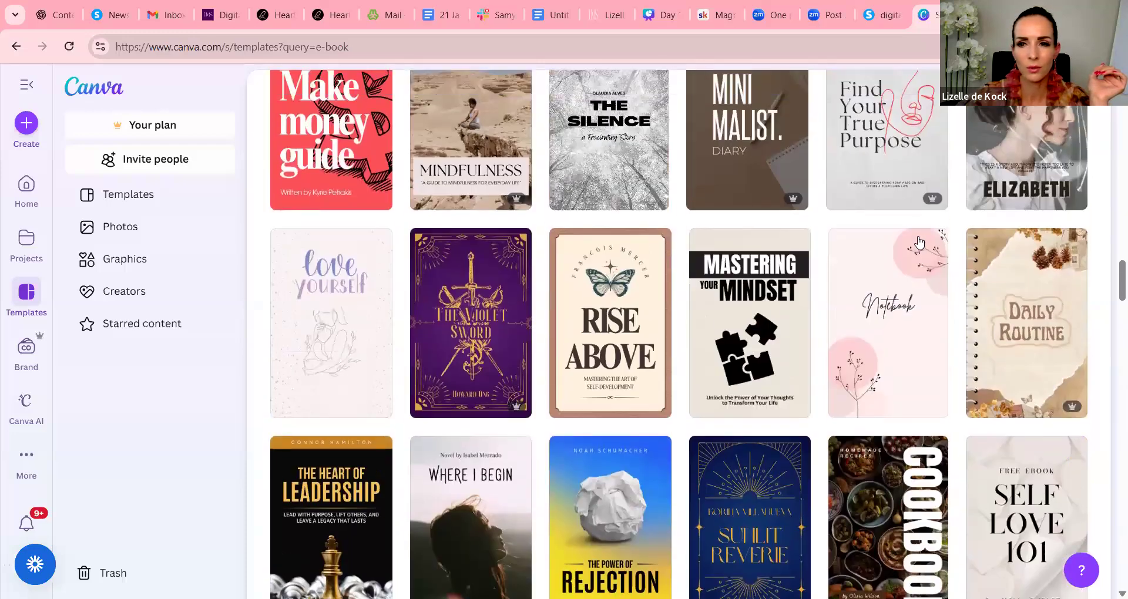
scroll(920, 242, up, 15)
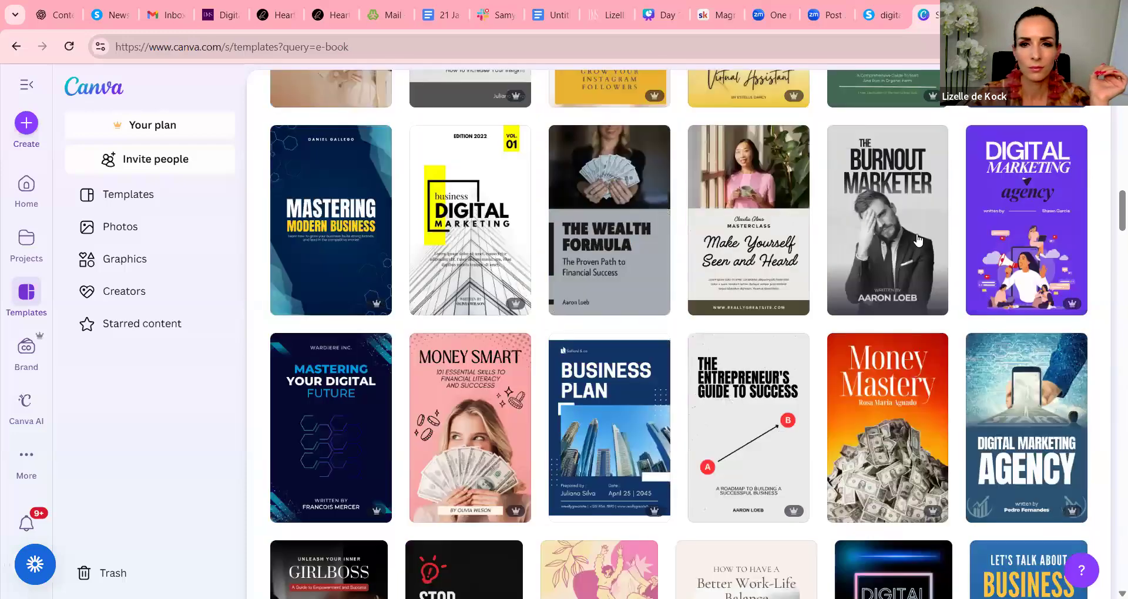
scroll(893, 229, up, 10)
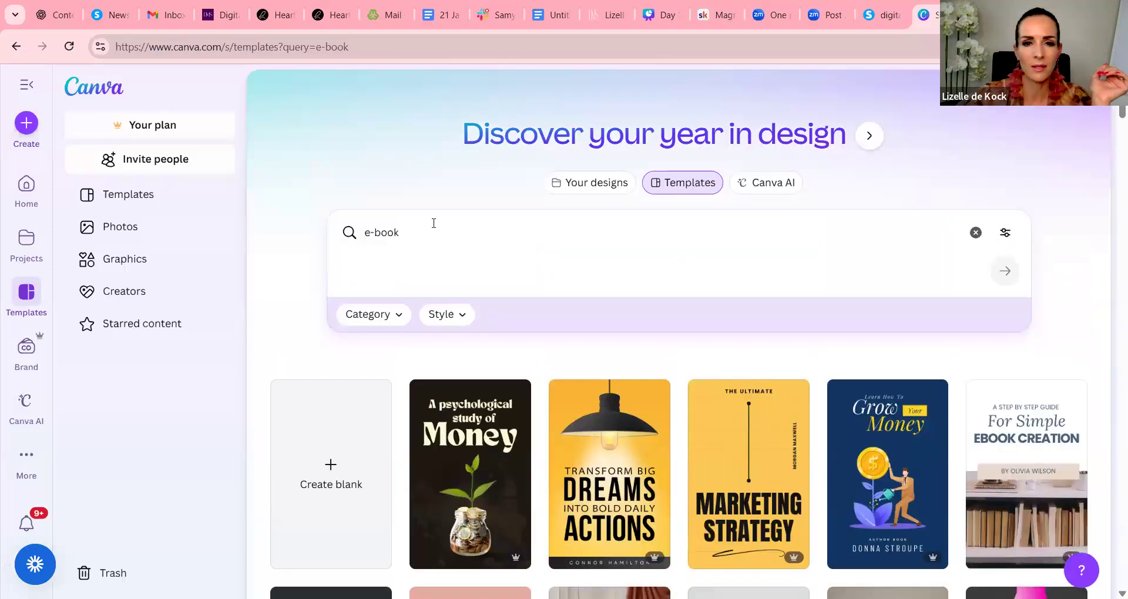
Search the templates for "e-book fitness" and preview the Beige Green Minimalist Wellness eBook and Workbook template
click(433, 223)
text(fitness)
key(Return)
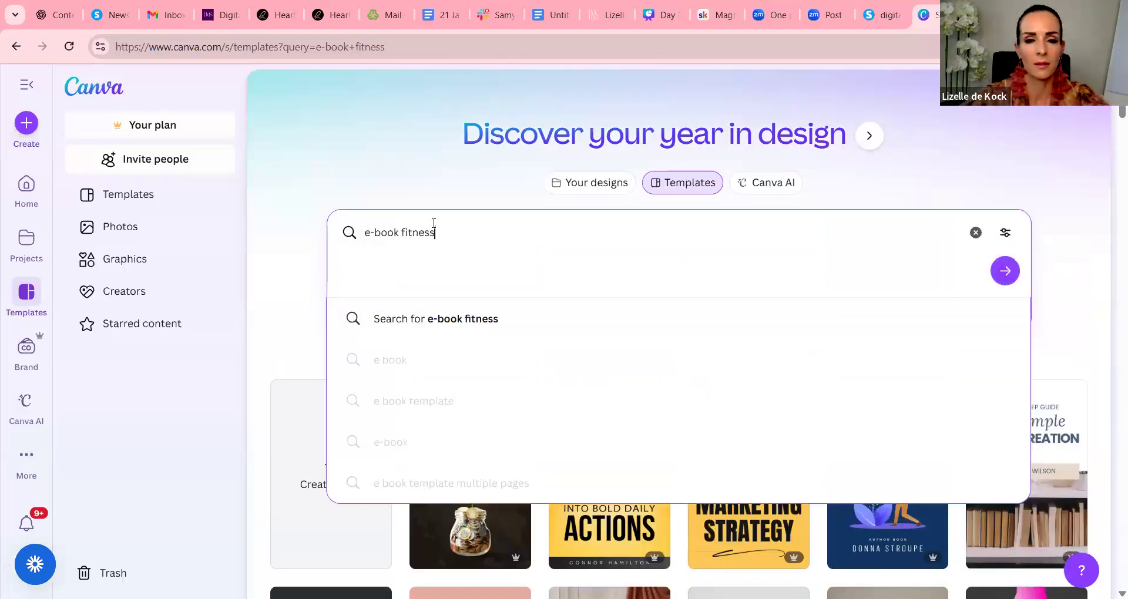
scroll(896, 294, down, 4)
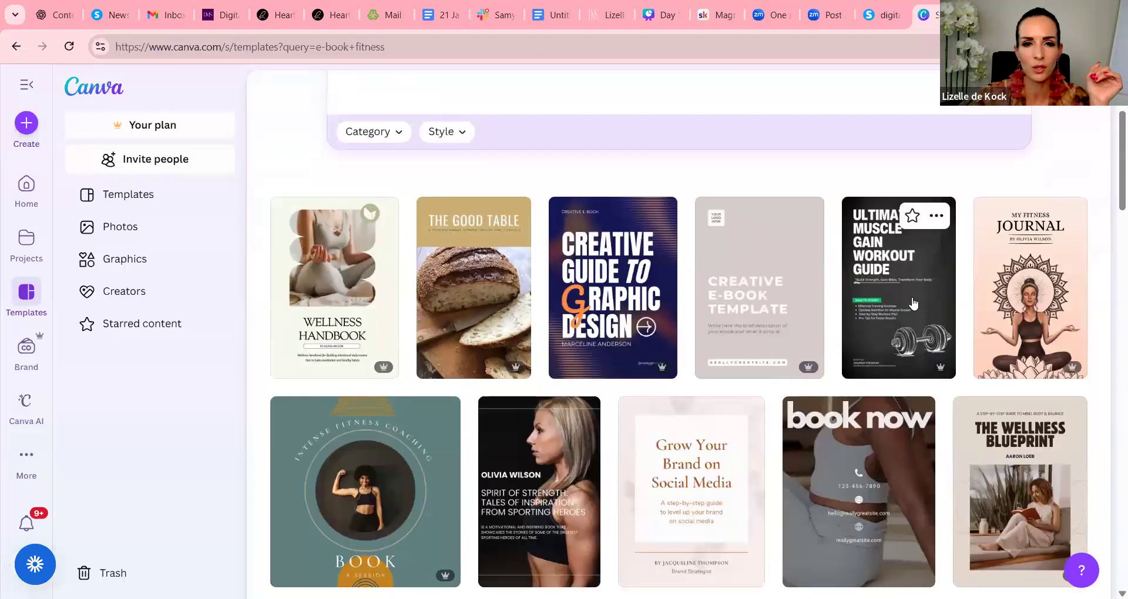
click(307, 208)
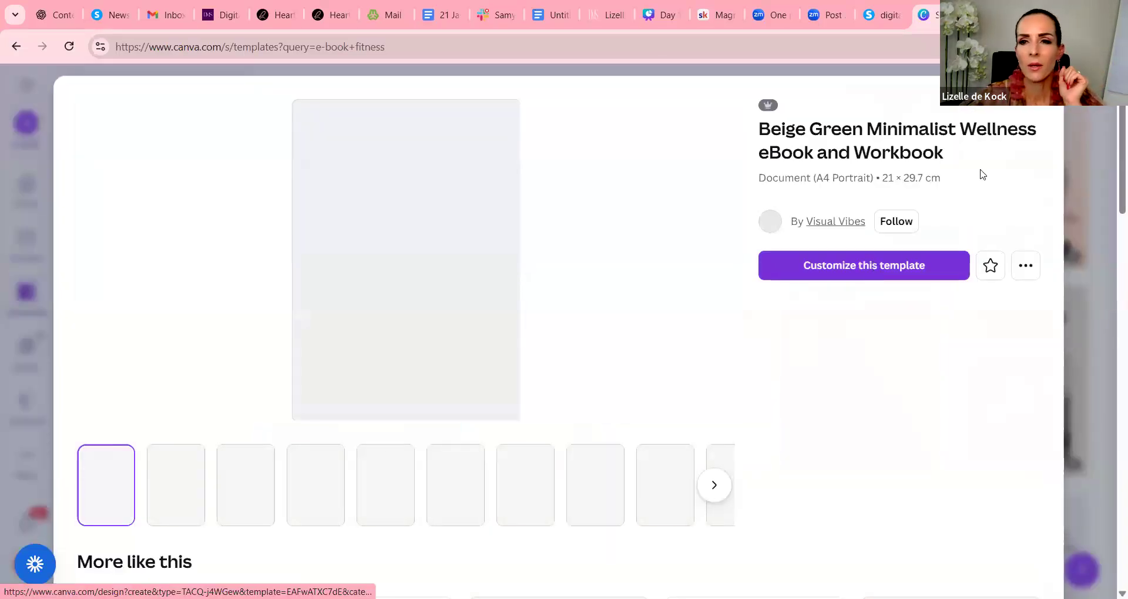
key(Escape)
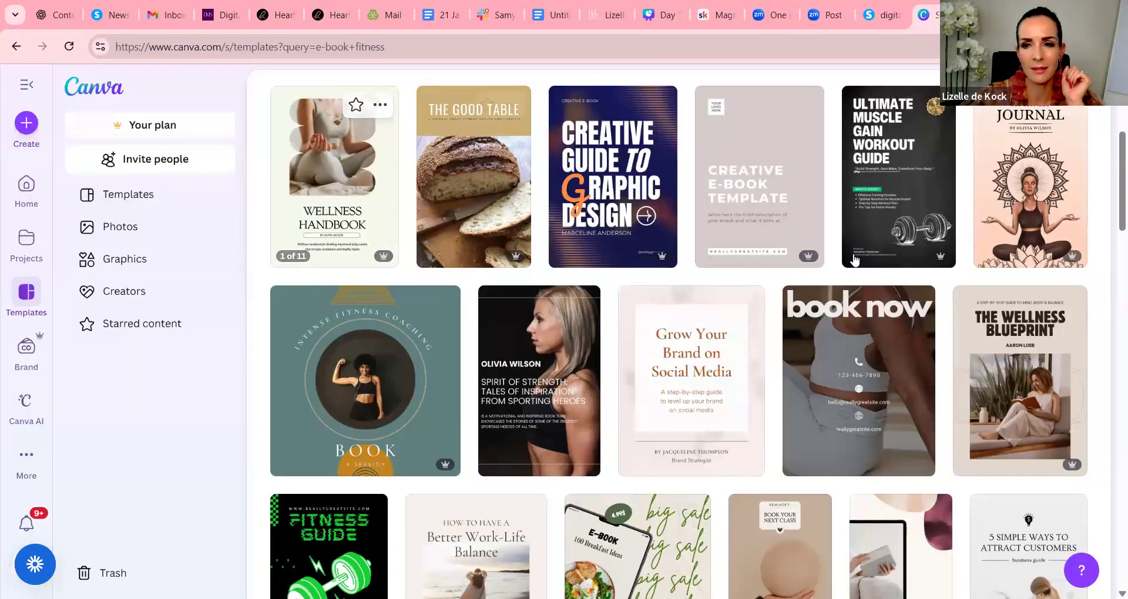
Look through the fitness e-book template results for a suitable cover design
scroll(996, 289, down, 5)
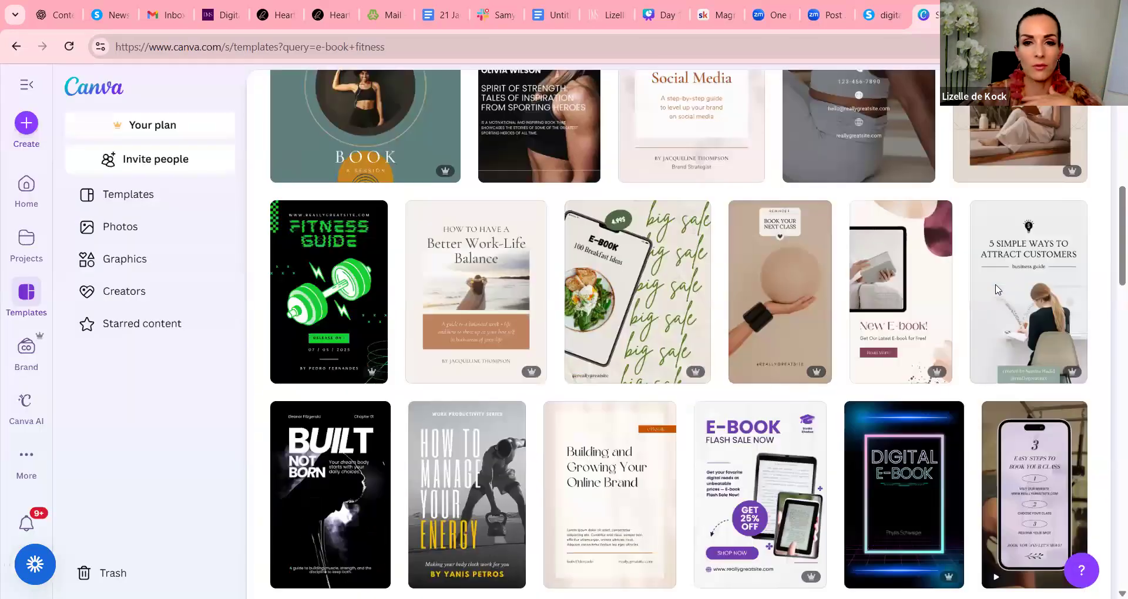
scroll(996, 289, up, 4)
scroll(996, 289, down, 6)
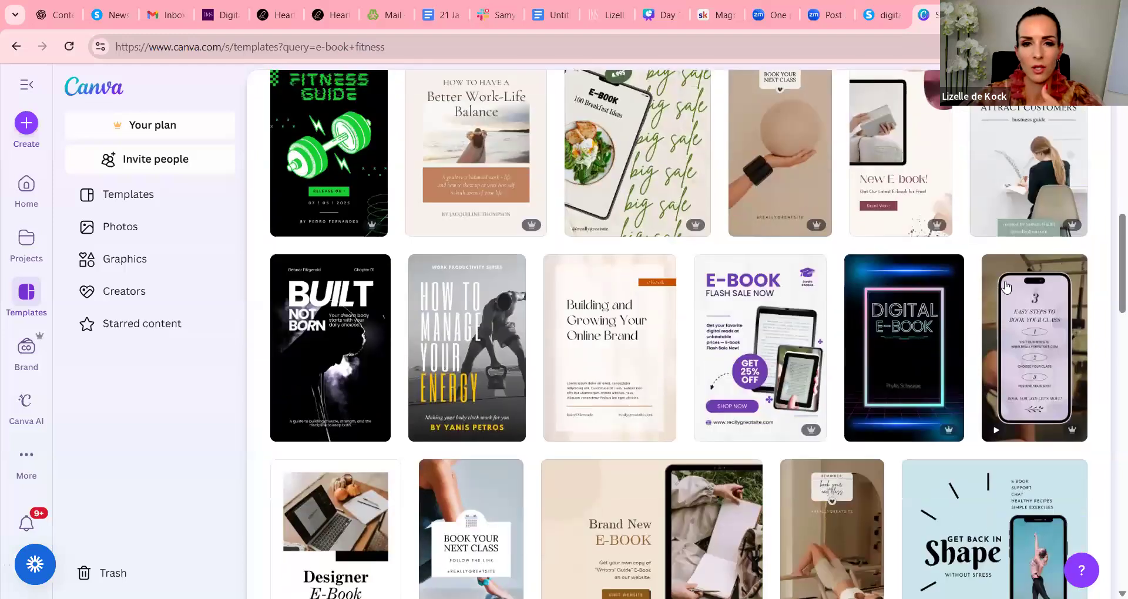
scroll(1007, 286, down, 4)
scroll(1007, 286, down, 3)
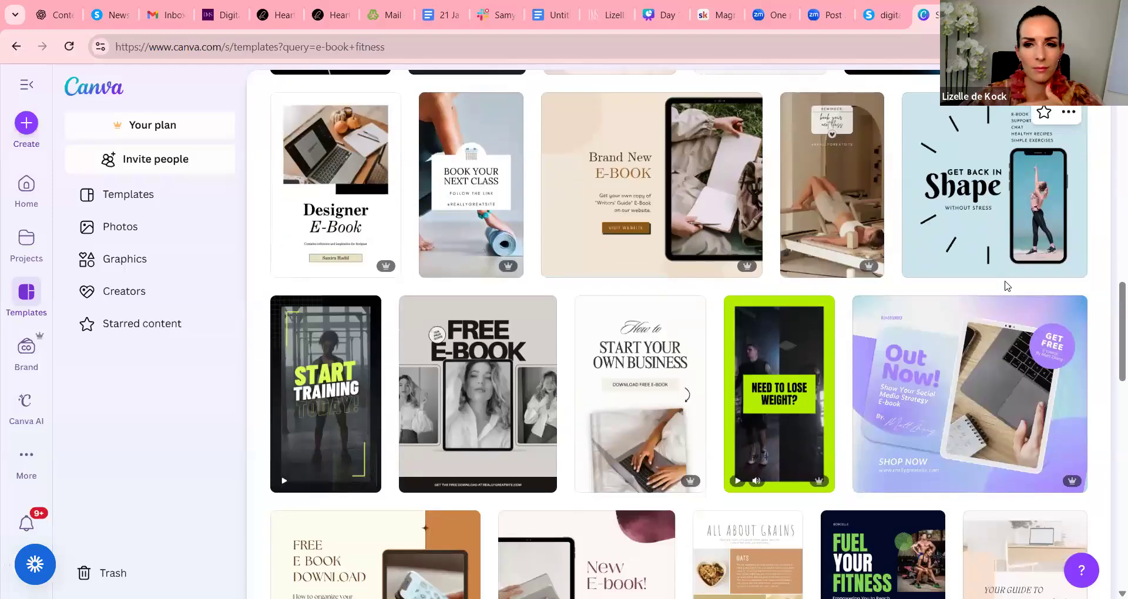
scroll(828, 175, down, 5)
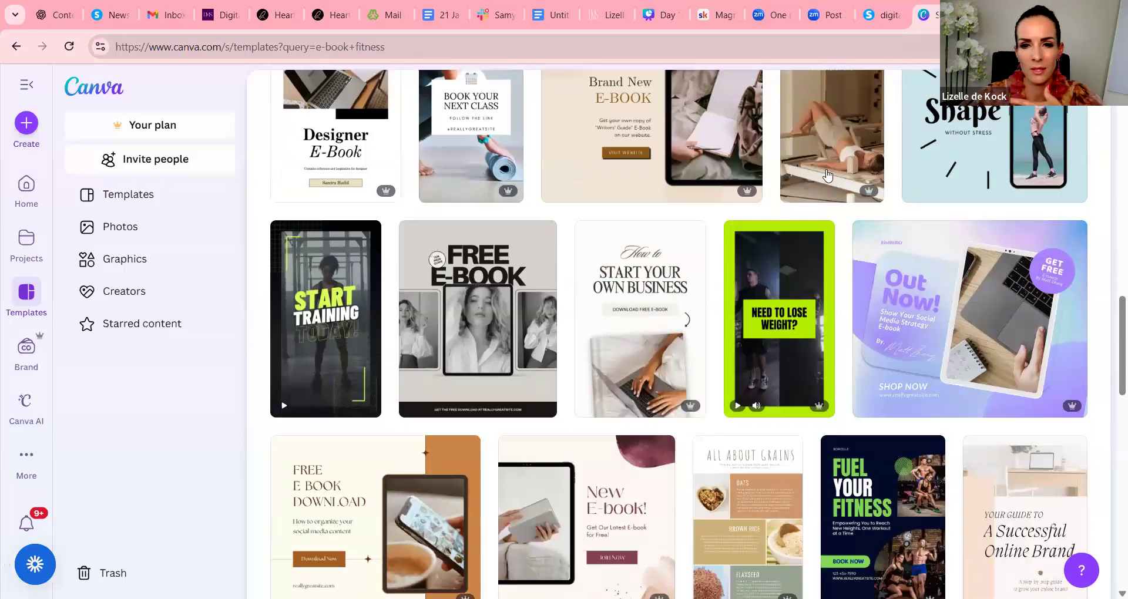
scroll(828, 174, up, 15)
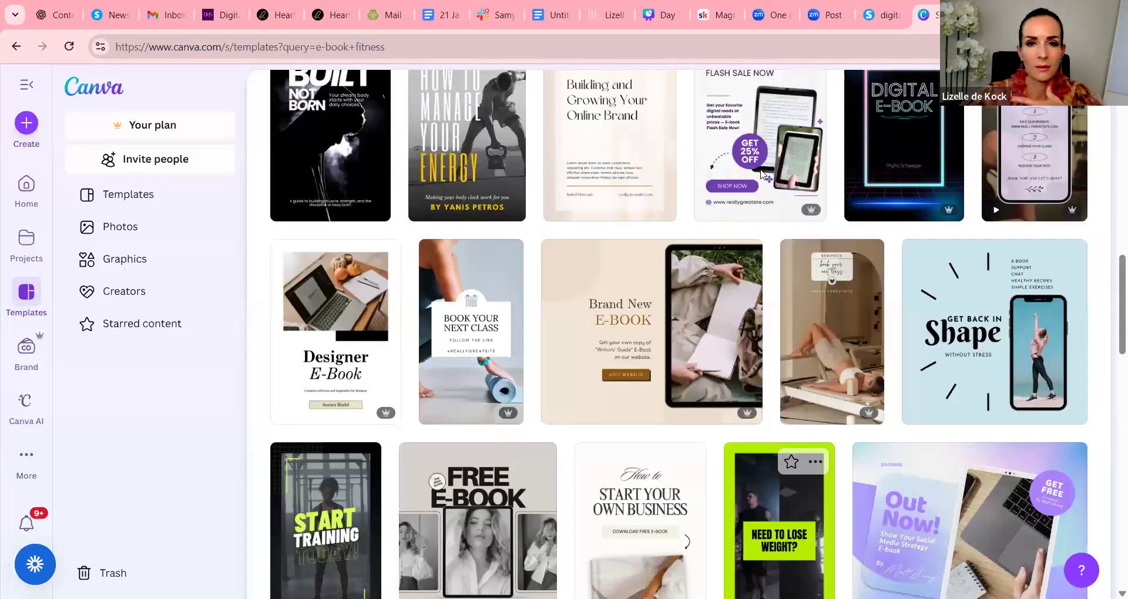
Remove "fitness" from the template search and run it again for "e-book" alone
double_click(414, 236)
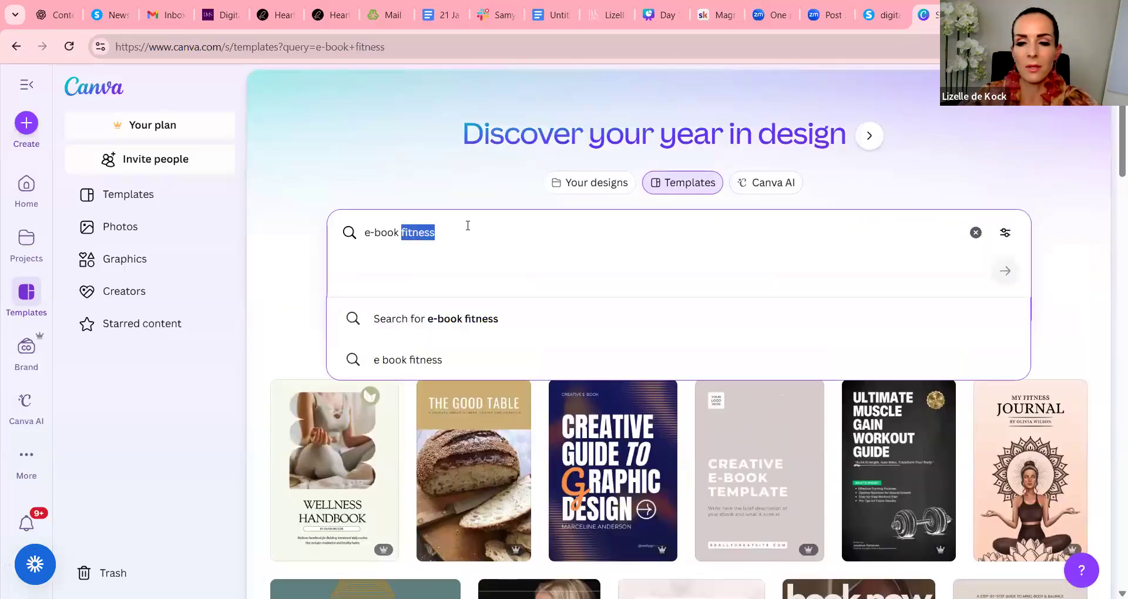
key(BackSpace)
key(Return)
scroll(891, 315, down, 8)
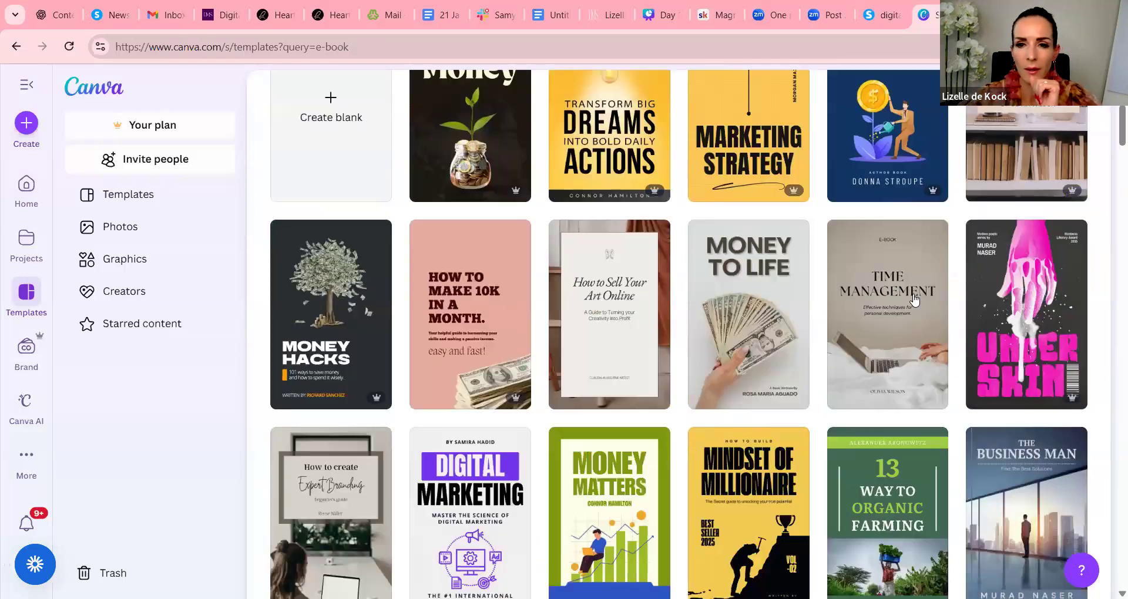
Choose the beige "Time Management" e-book cover among the results and open it as an editable design
scroll(875, 294, down, 4)
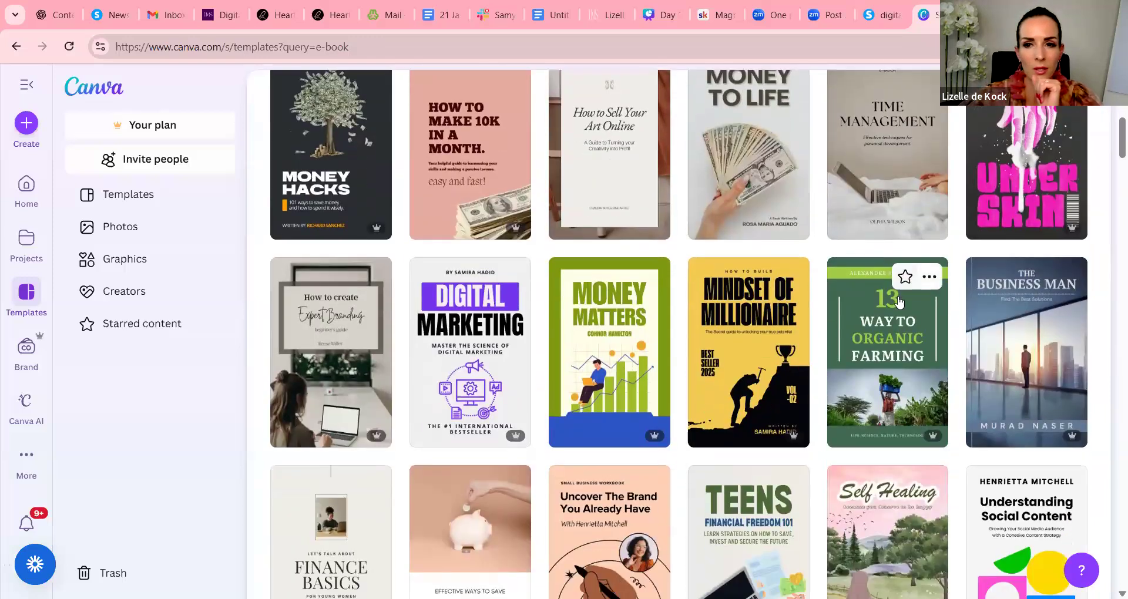
scroll(899, 301, down, 2)
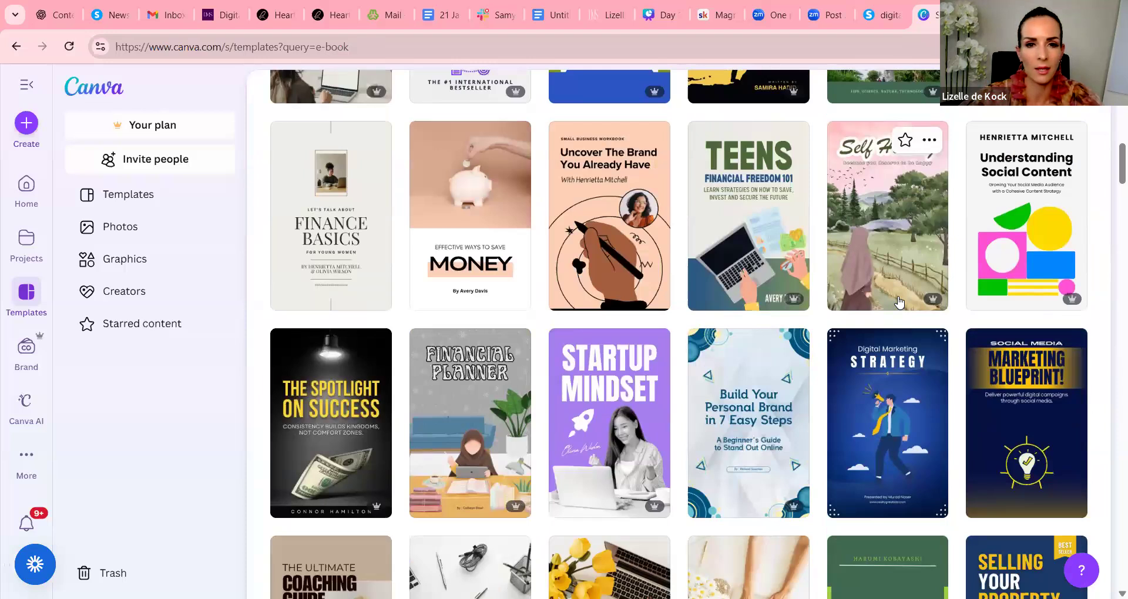
scroll(899, 301, down, 2)
scroll(899, 301, up, 10)
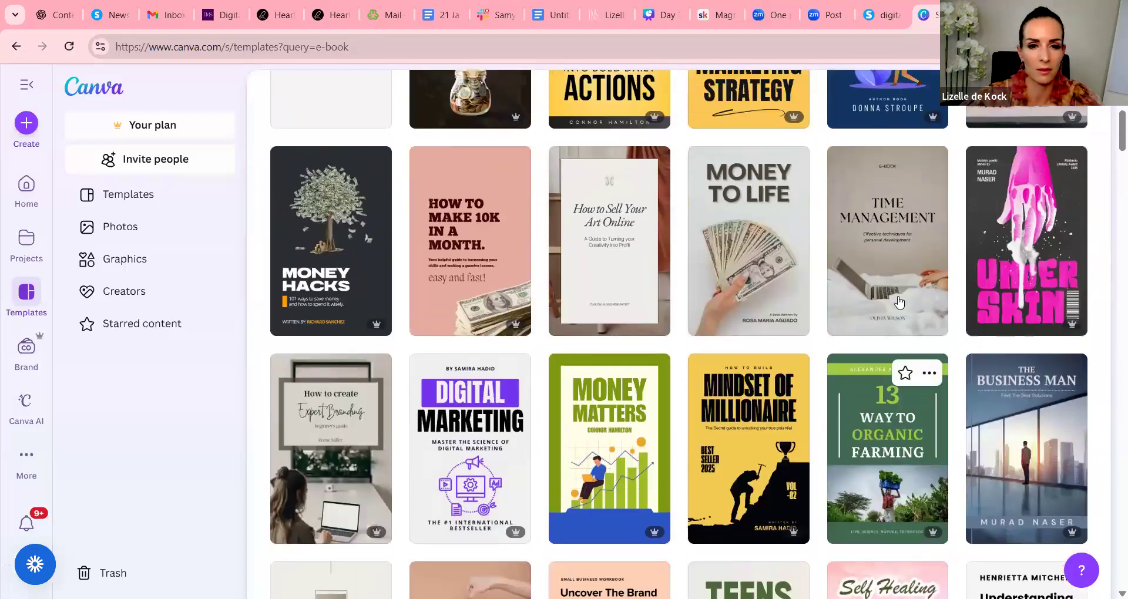
scroll(899, 301, down, 1)
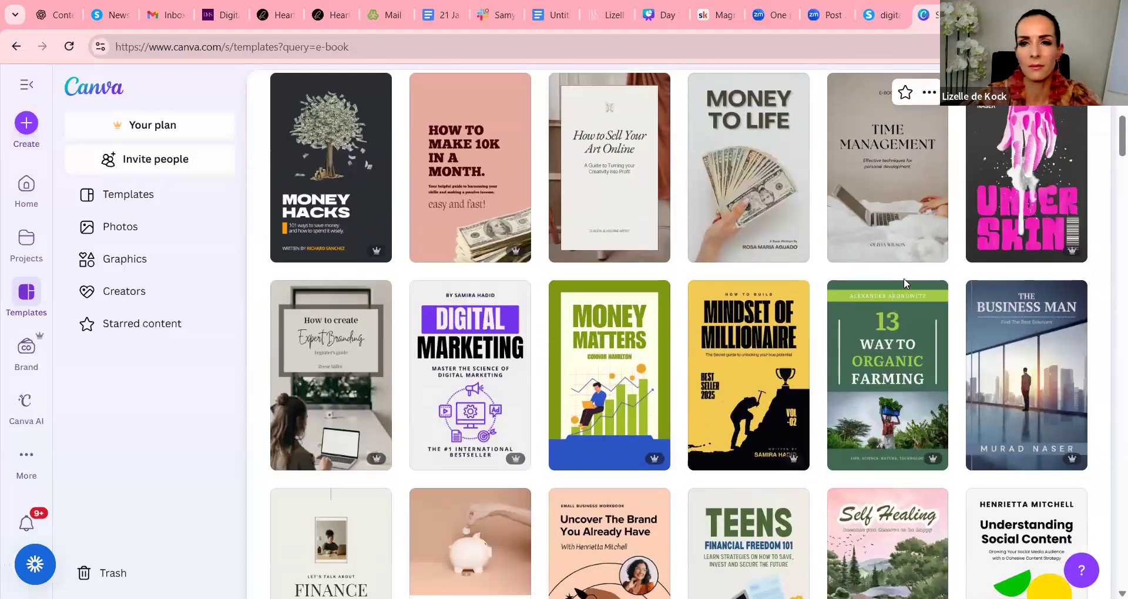
click(904, 258)
click(869, 256)
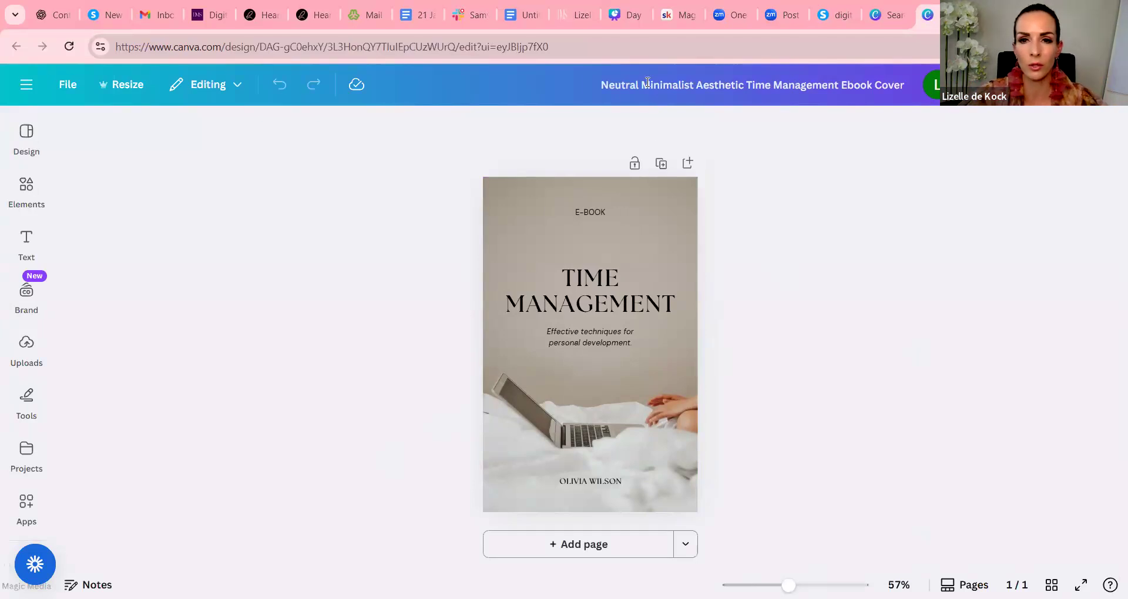
Rename the design as "Postpartum Fitness for Moms"
drag(708, 81, 909, 89)
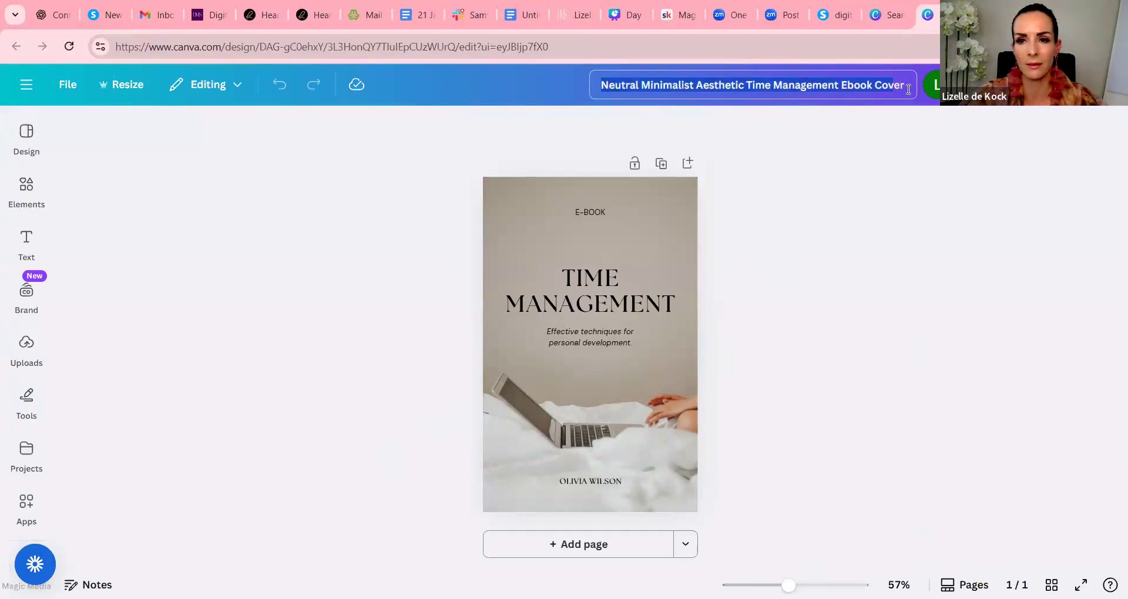
text(Pos)
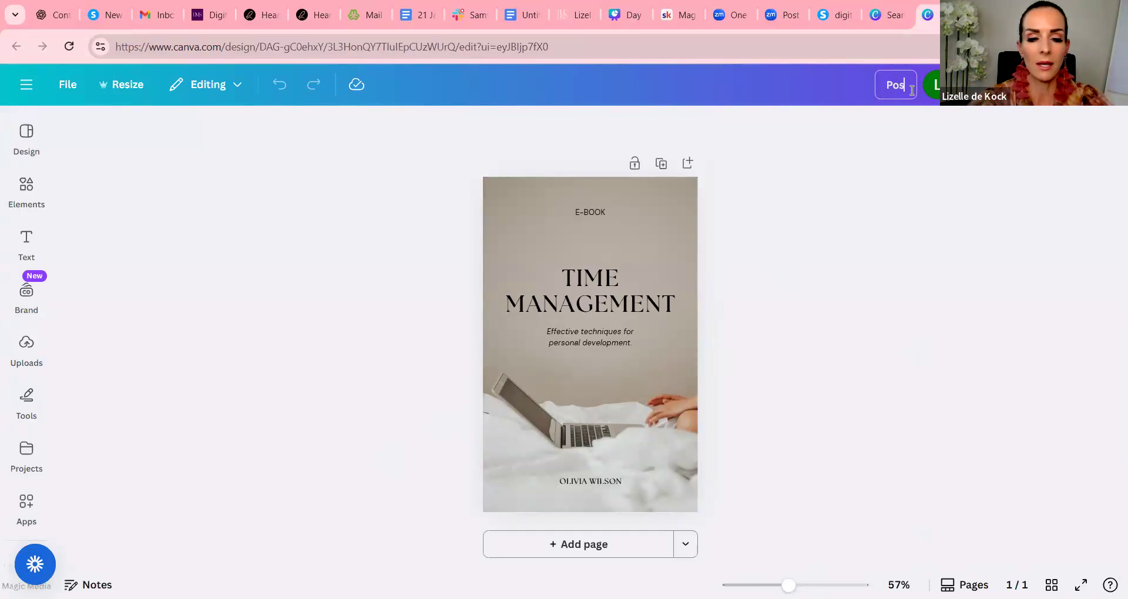
text(tpartum Fi)
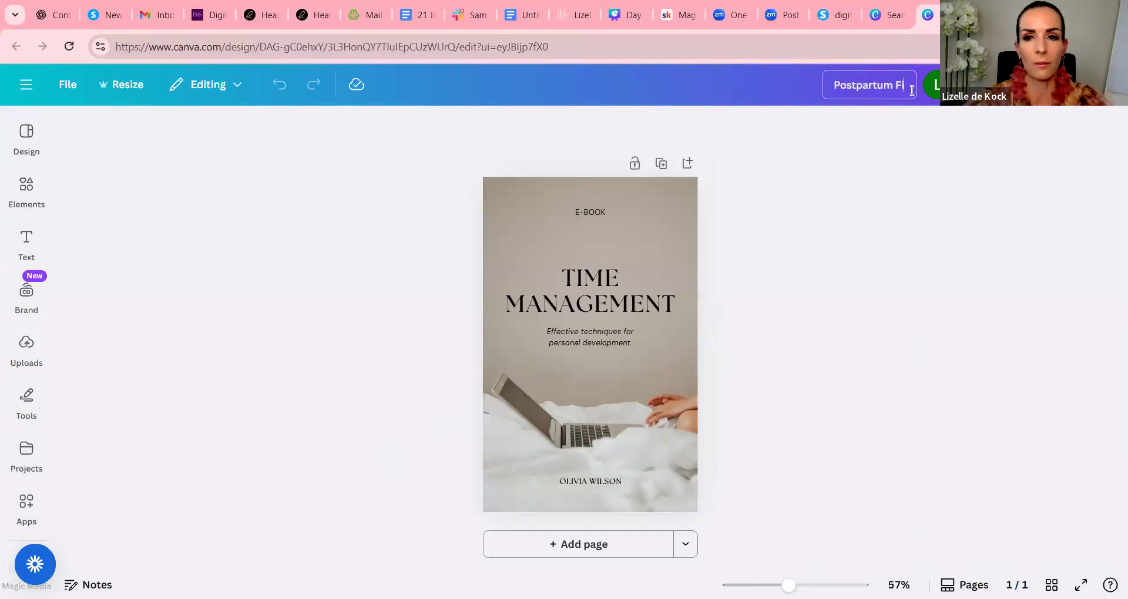
text(tness for Moms)
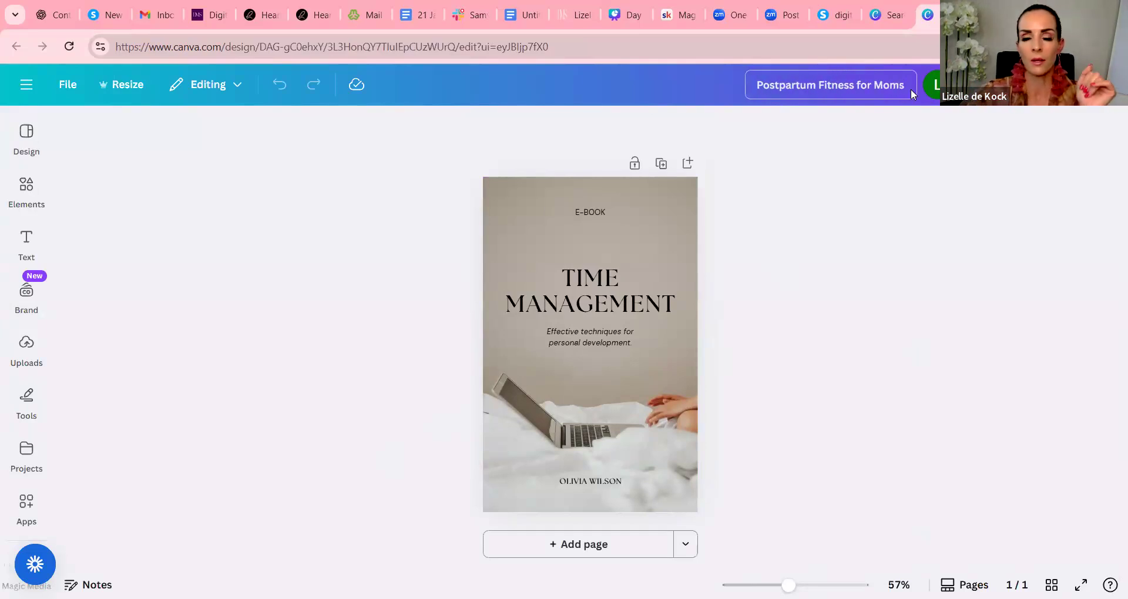
key(Return)
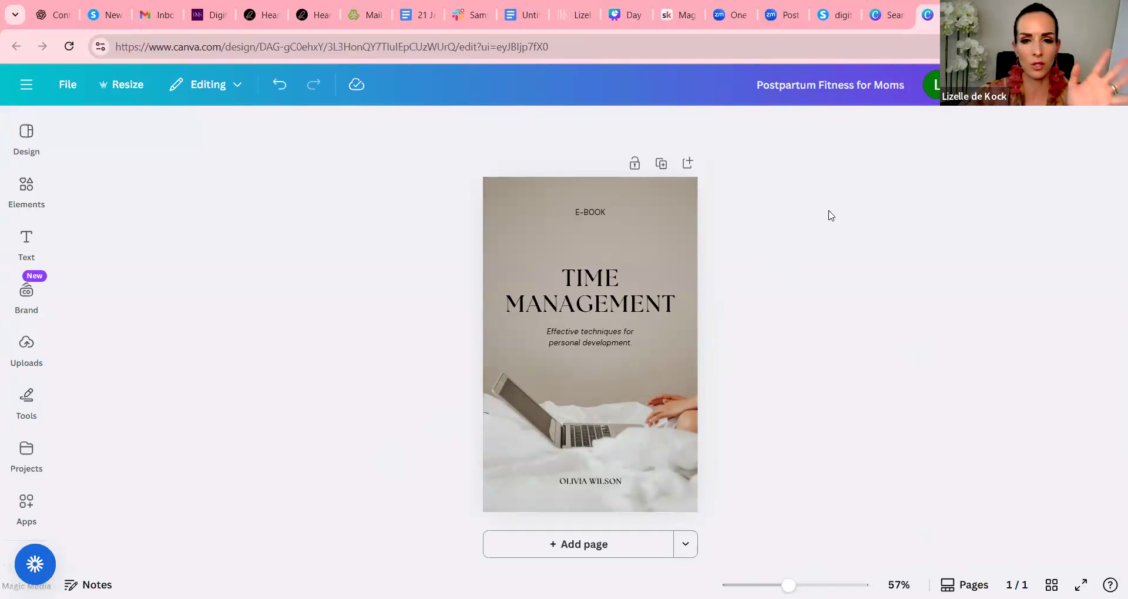
Replace the cover's "Time Management" title with "POSTPARTUM FITNESS FOR MOMS"
double_click(582, 312)
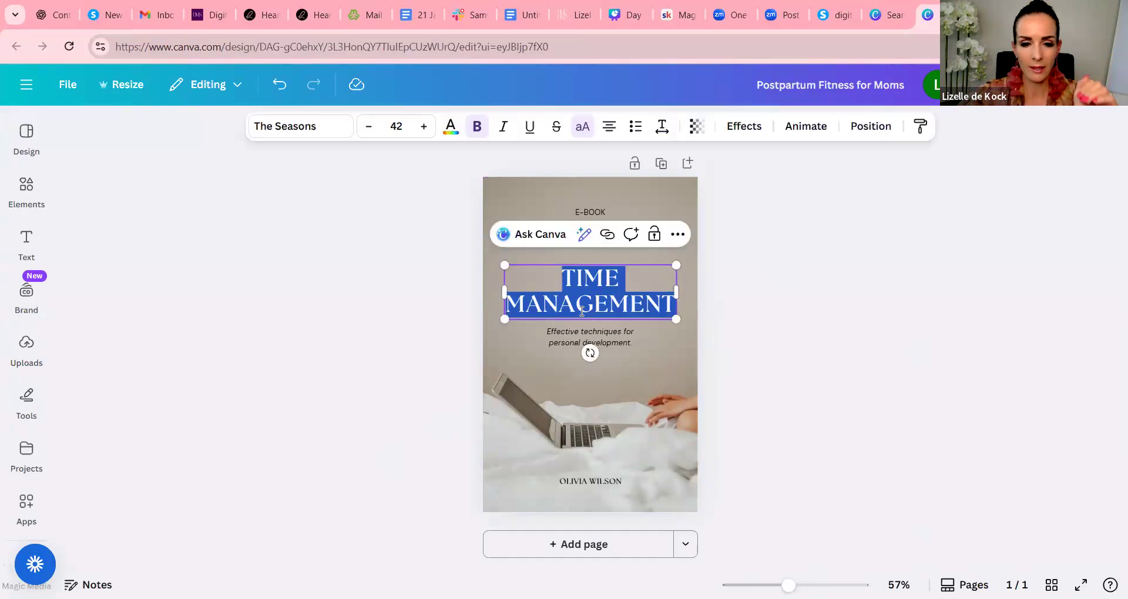
text(POSTPART)
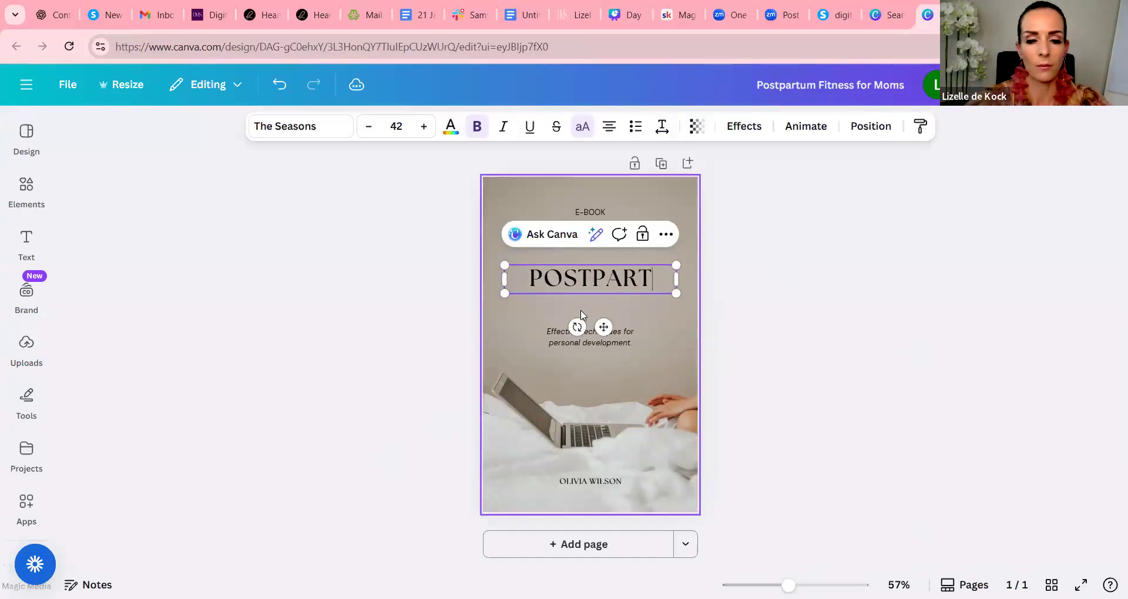
text(UM FITNESS)
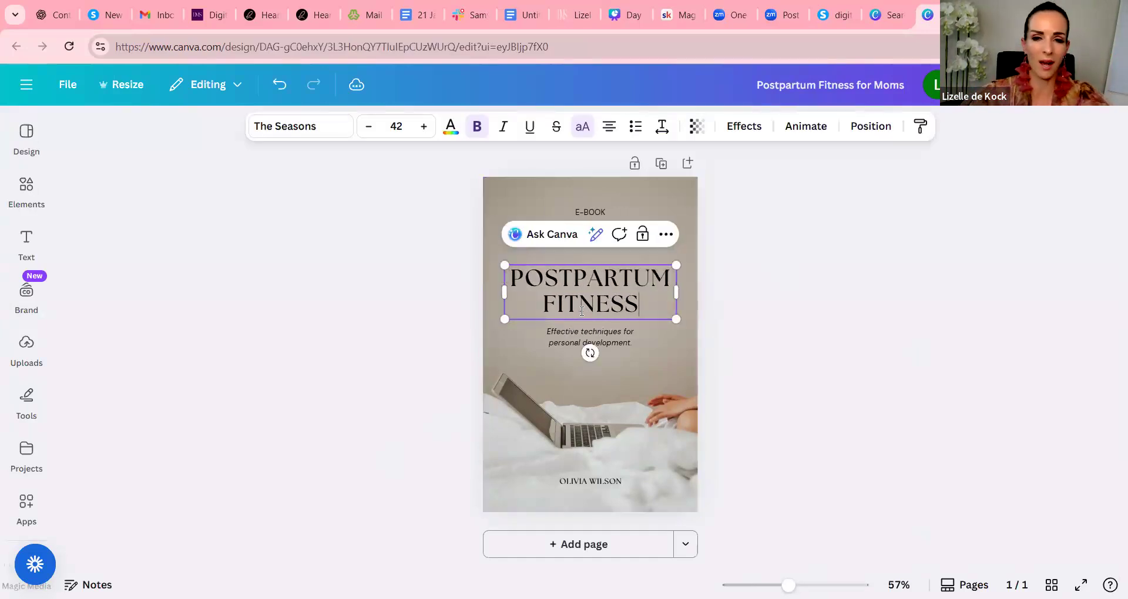
text( FOR MOMS)
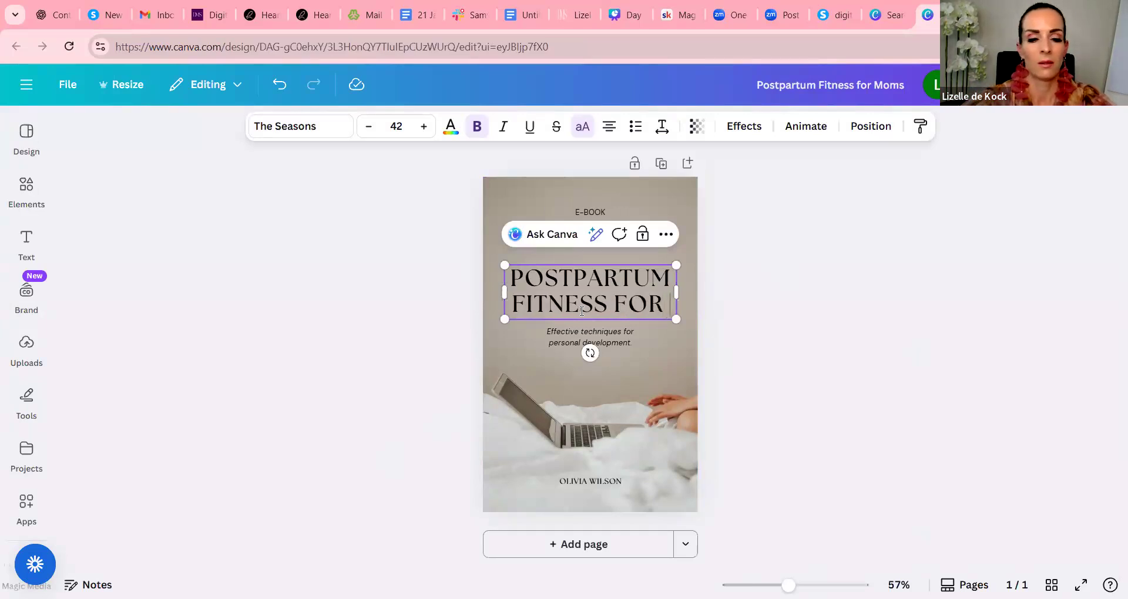
click(724, 318)
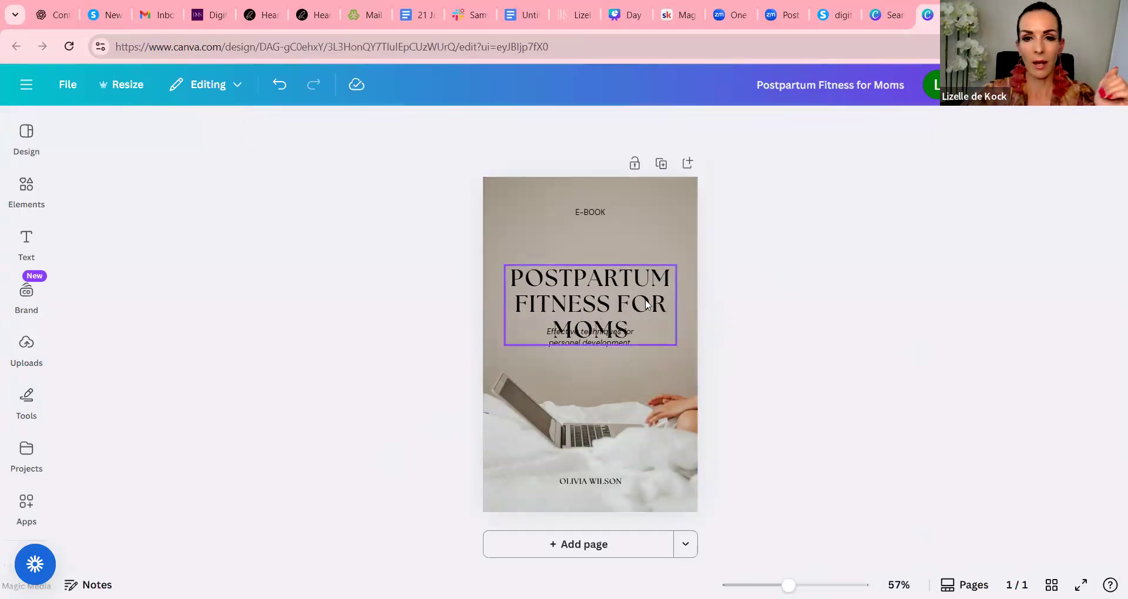
Move the cover title up and the subtitle down so the two texts no longer overlap
drag(648, 305, 644, 257)
click(608, 339)
drag(607, 360, 612, 392)
click(638, 237)
drag(637, 237, 659, 252)
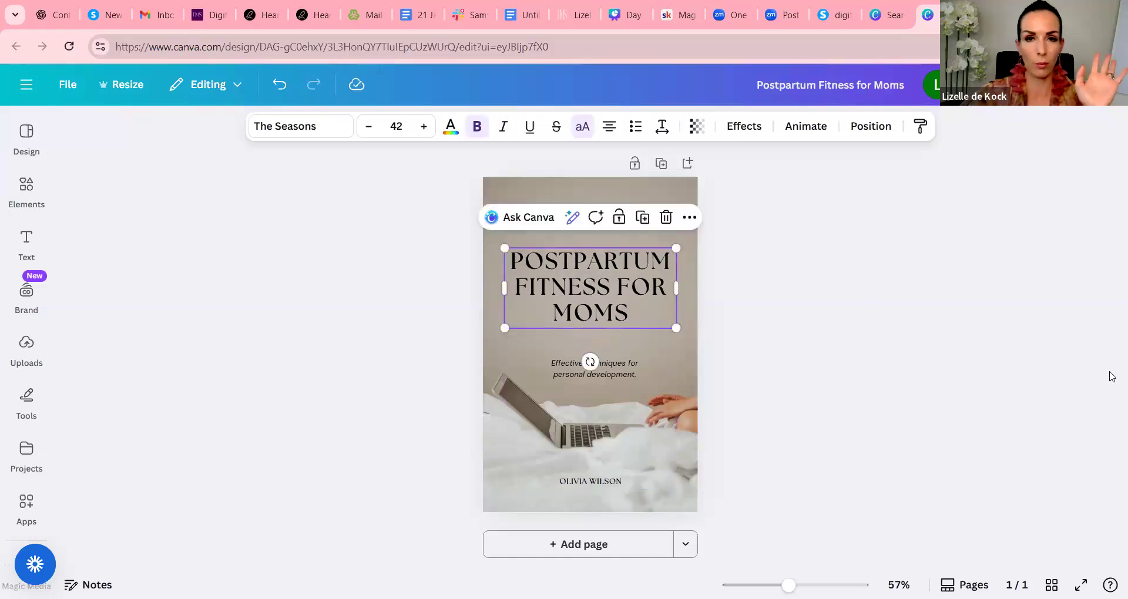
click(1112, 381)
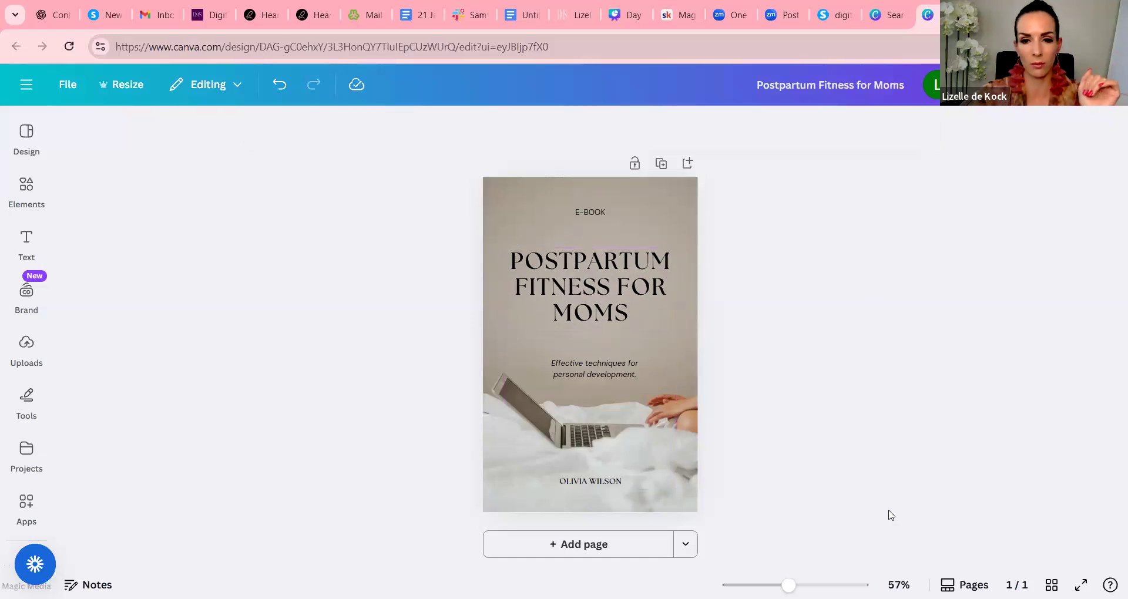
Select the cover's laptop background photo and search the photo library for "new moms"
click(653, 411)
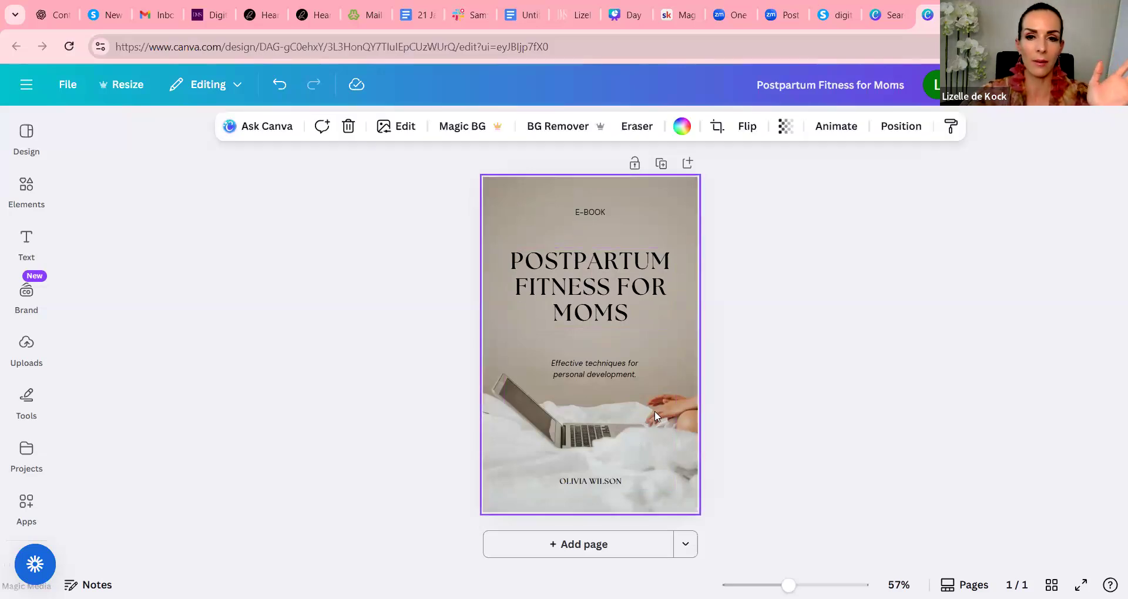
scroll(25, 343, down, 1)
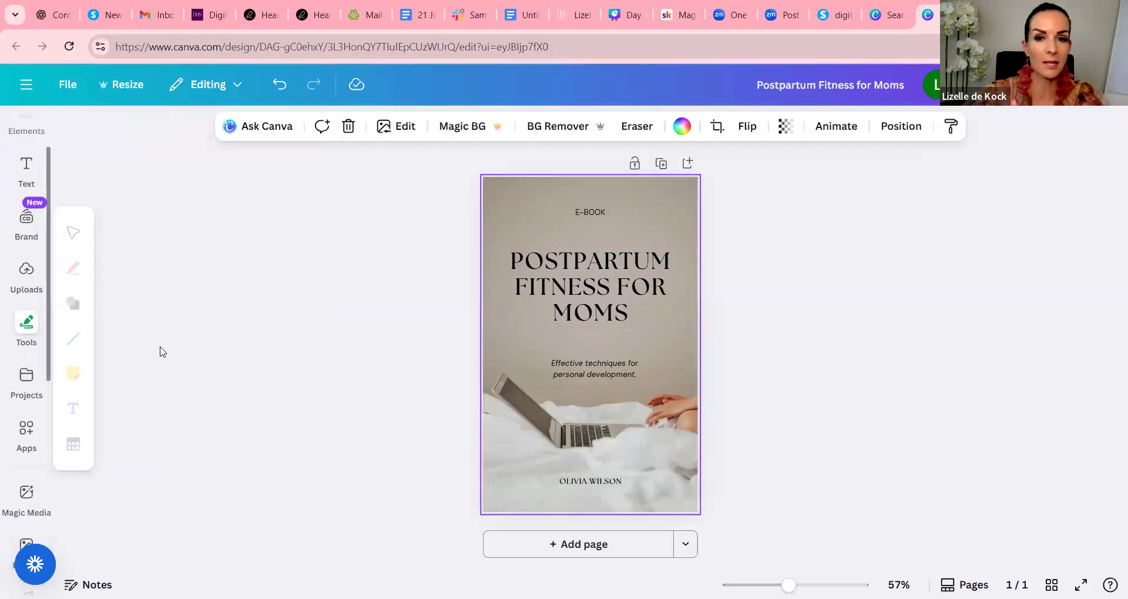
scroll(45, 319, down, 2)
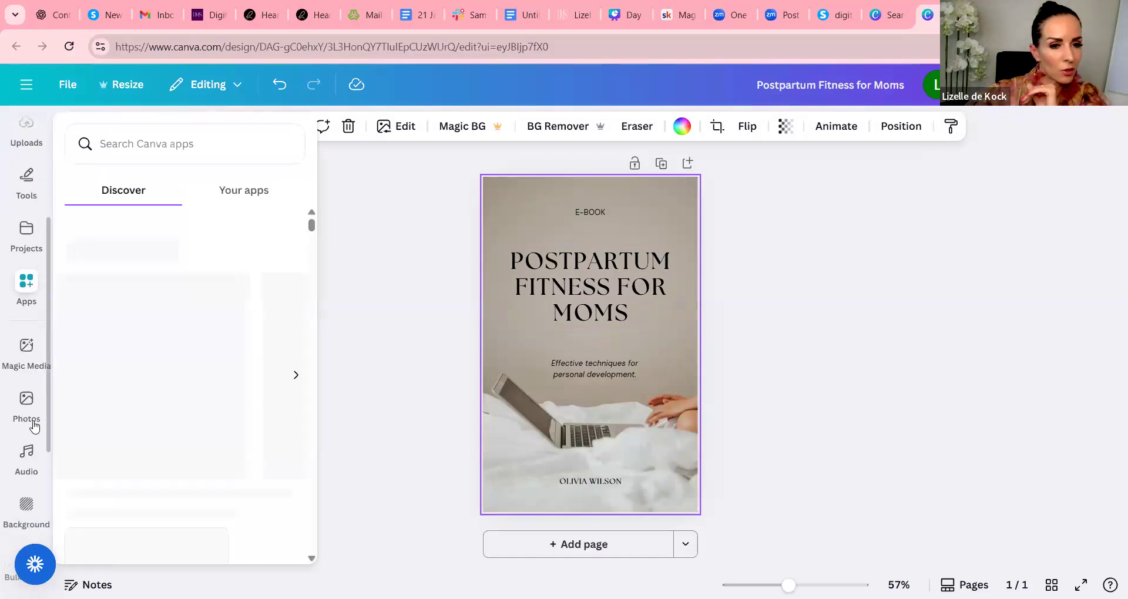
click(26, 402)
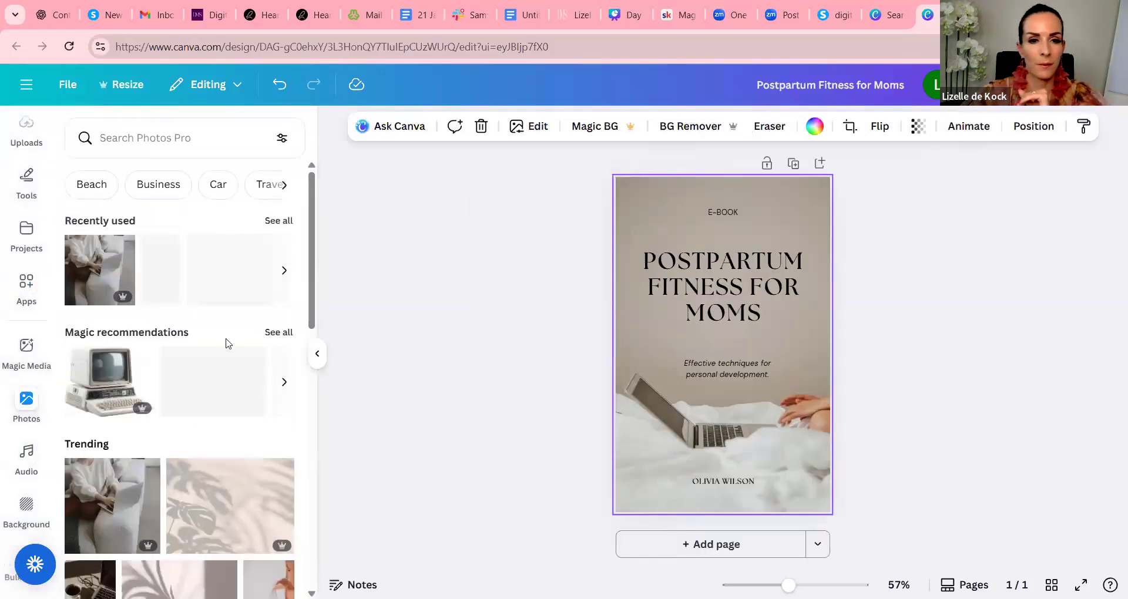
click(161, 139)
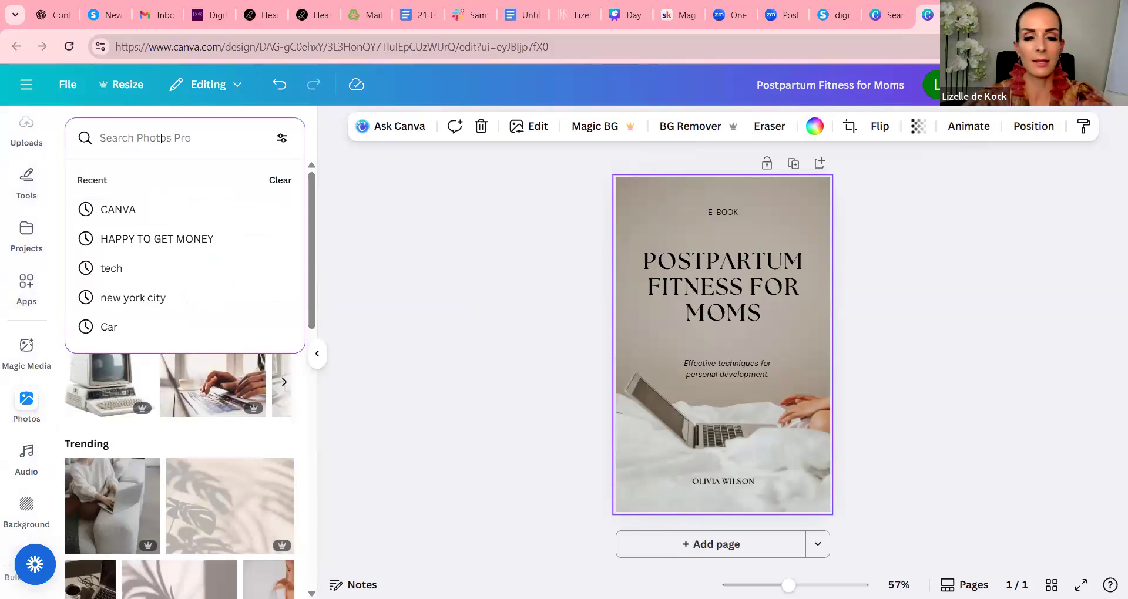
text(pos)
key(BackSpace)
key(BackSpace)
key(BackSpace)
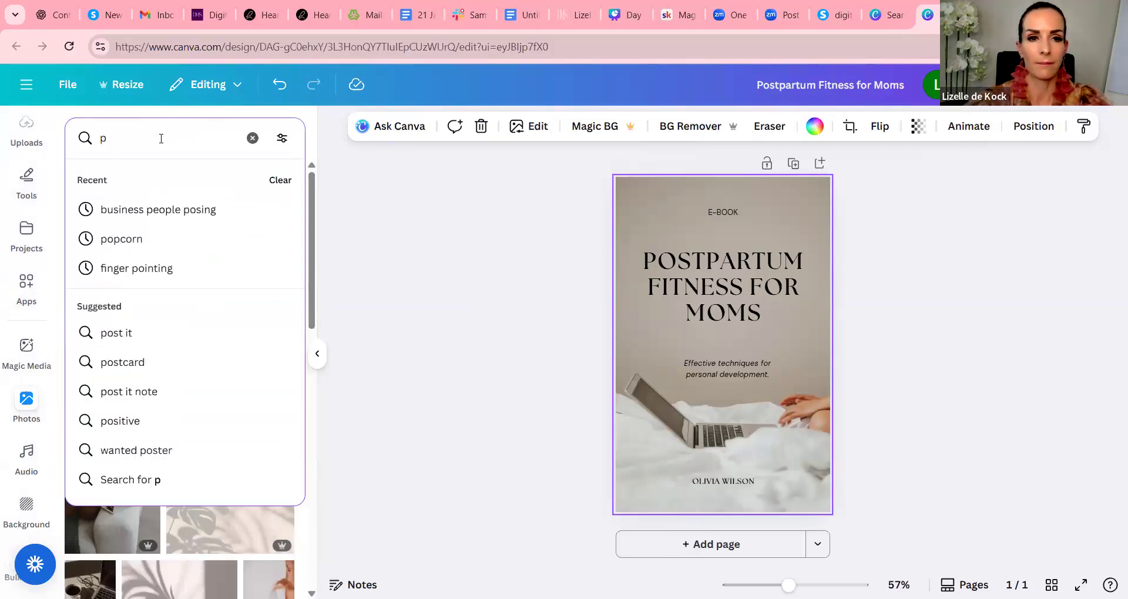
text(new moms)
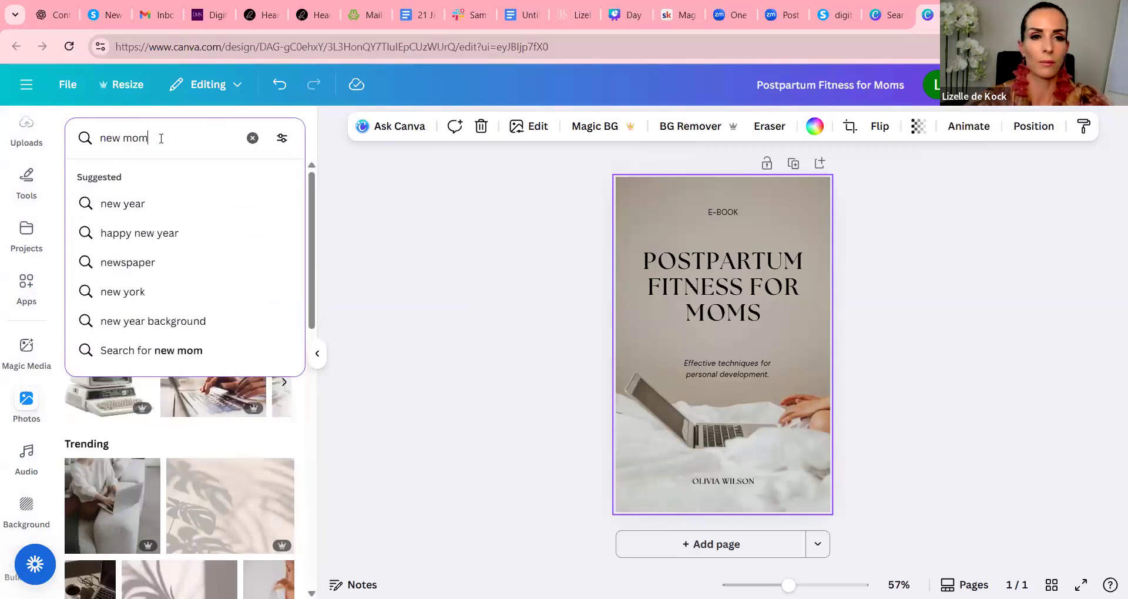
key(Return)
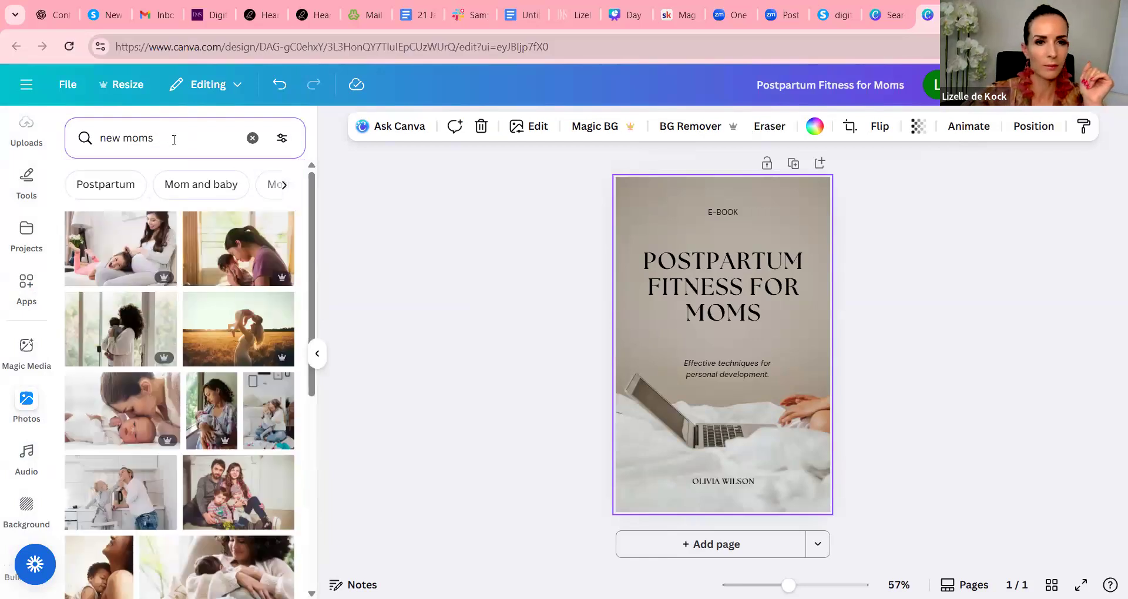
Search the photos for "postpartum fitness" and replace the cover background with the woman eating salad on a lawn
drag(174, 139, 73, 141)
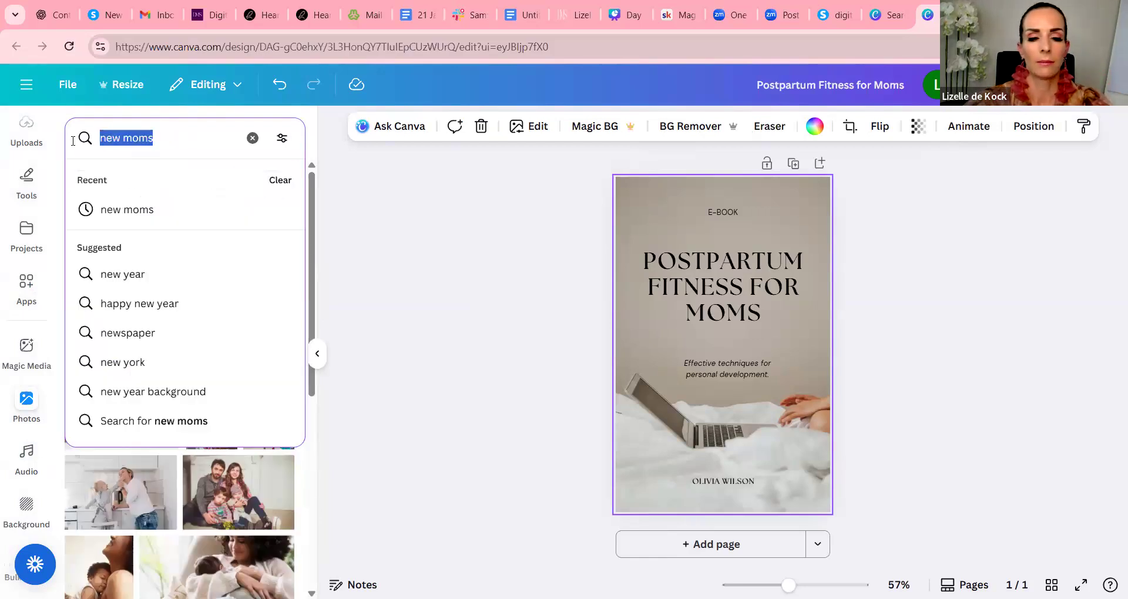
text(postpartum fitness)
key(Return)
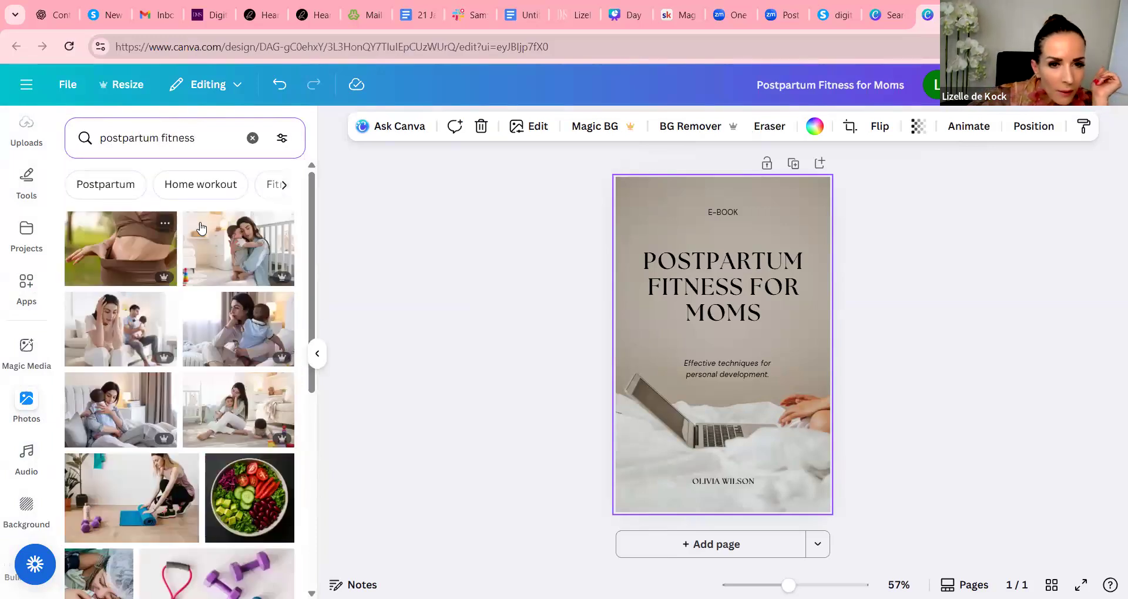
scroll(201, 227, down, 1)
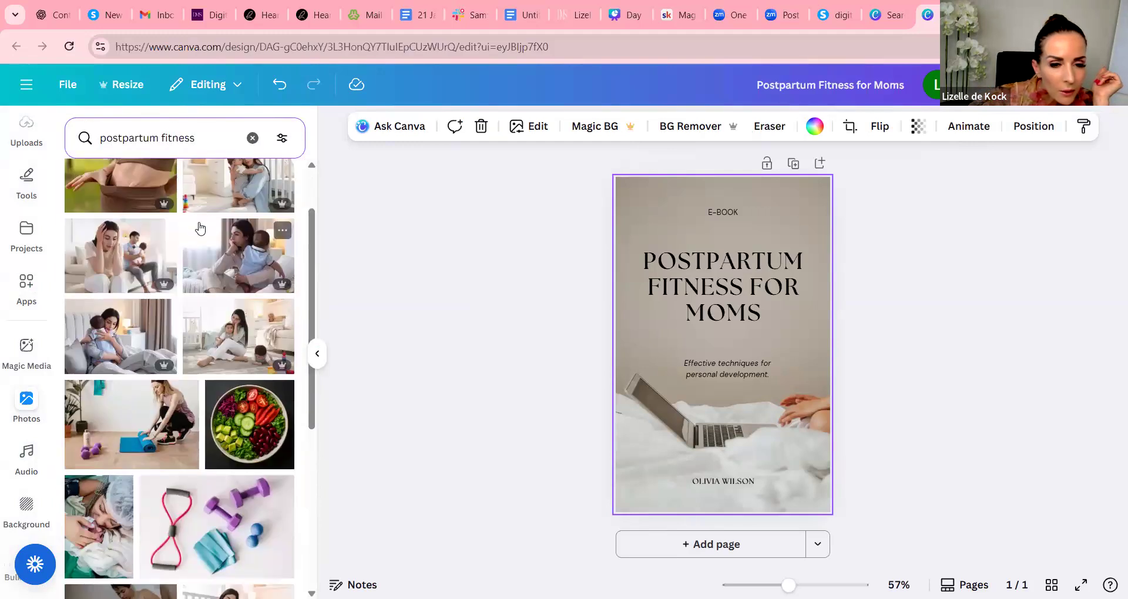
scroll(201, 228, down, 4)
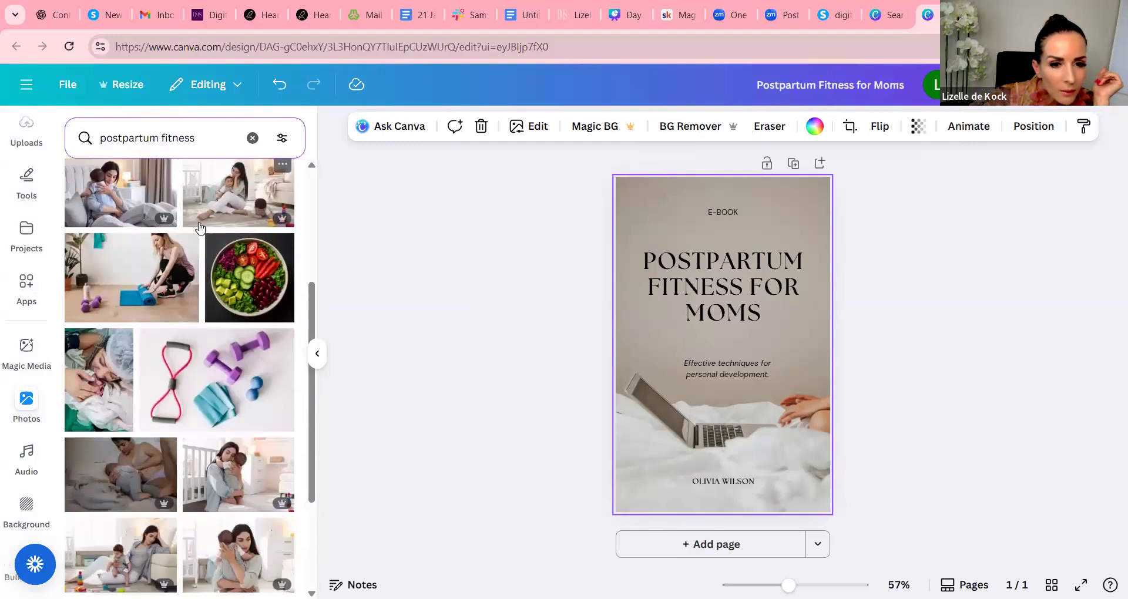
scroll(201, 227, down, 2)
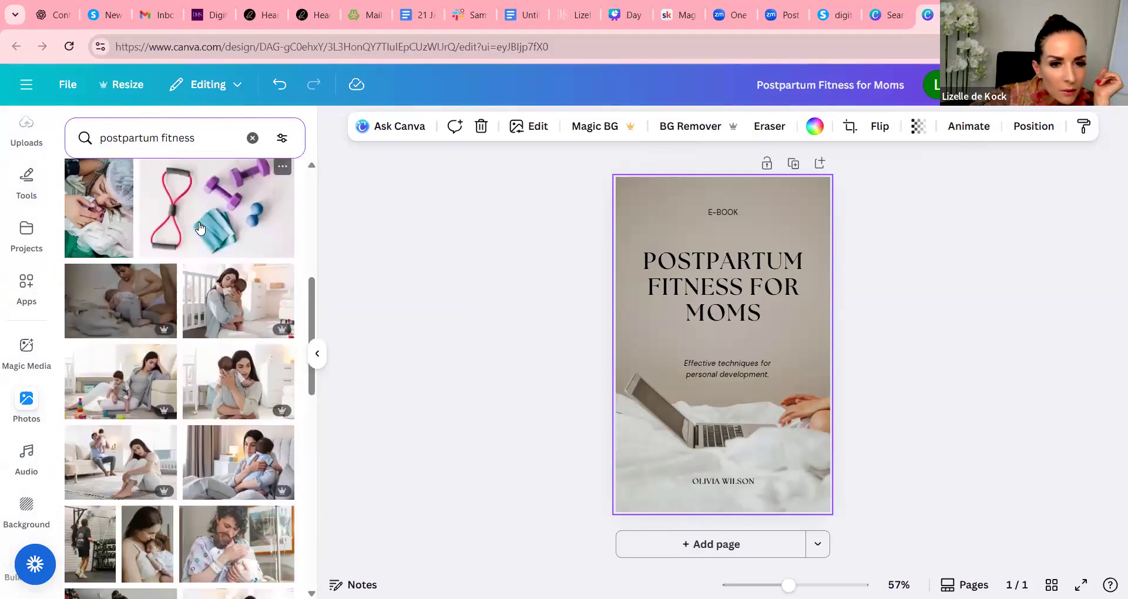
scroll(200, 227, down, 1)
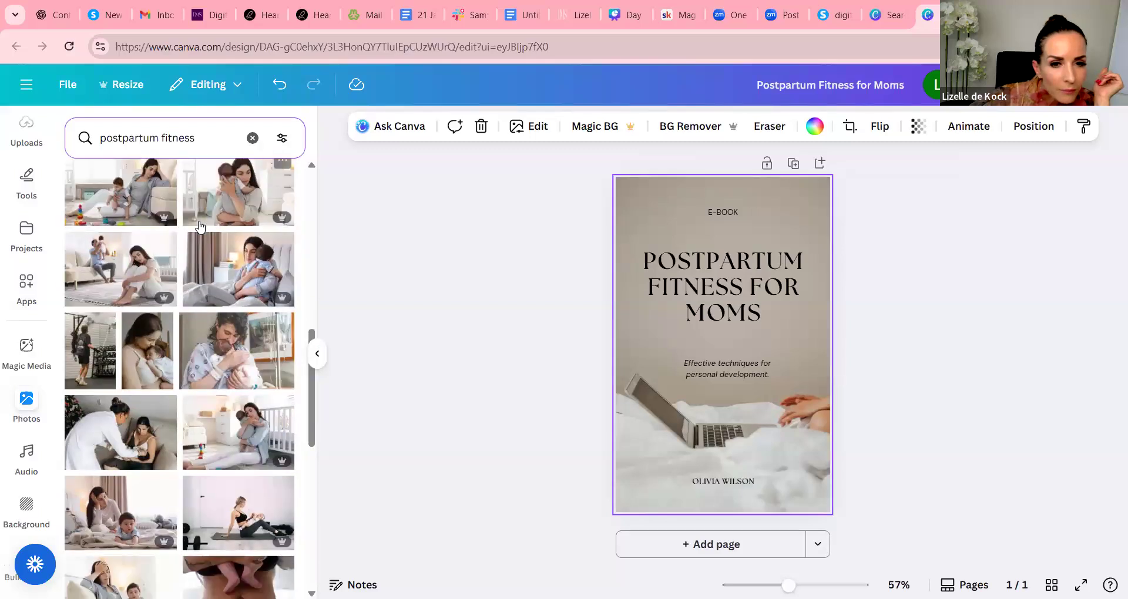
scroll(201, 227, down, 4)
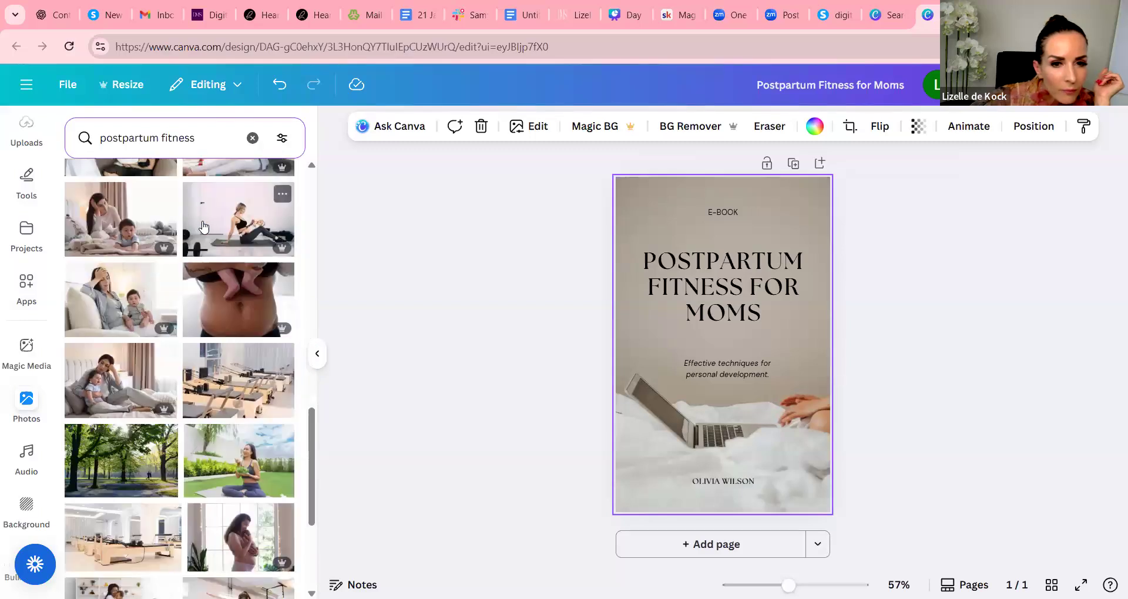
scroll(203, 227, down, 1)
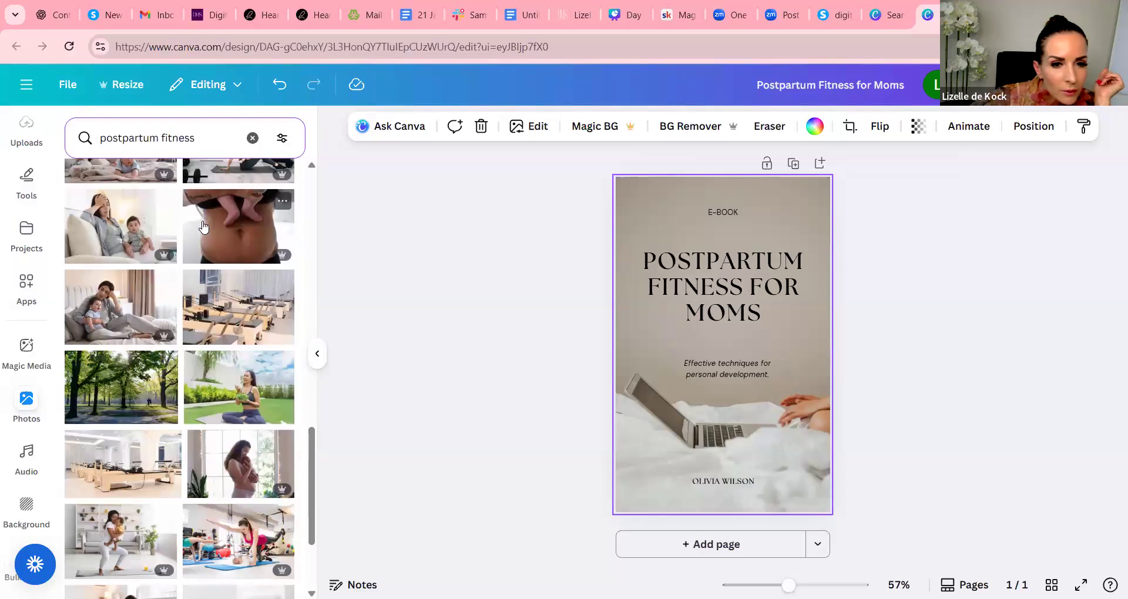
scroll(259, 233, down, 2)
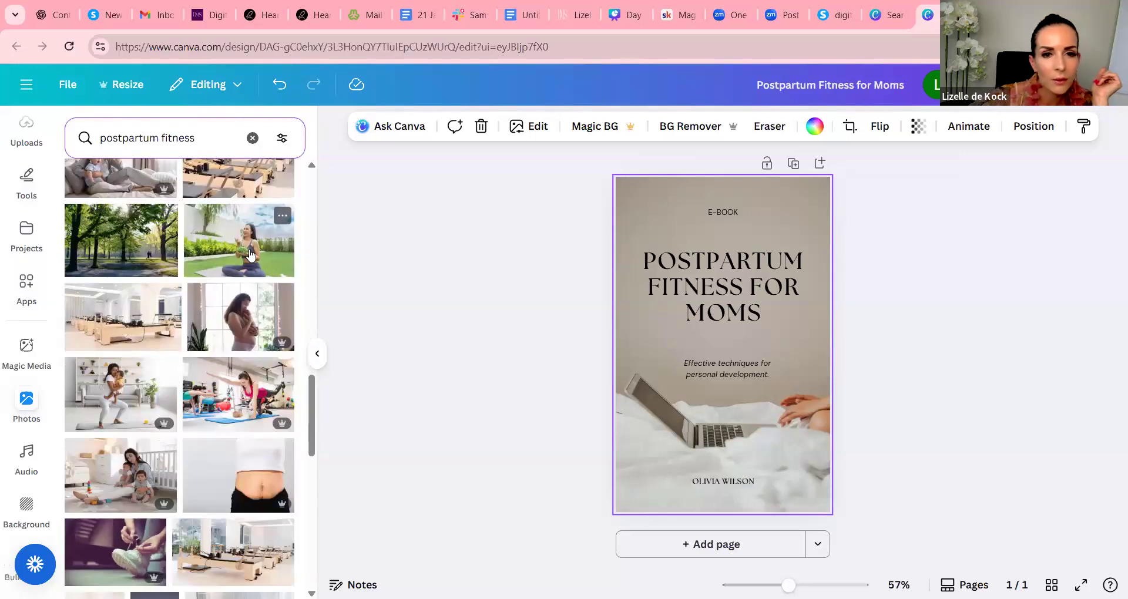
drag(251, 255, 378, 238)
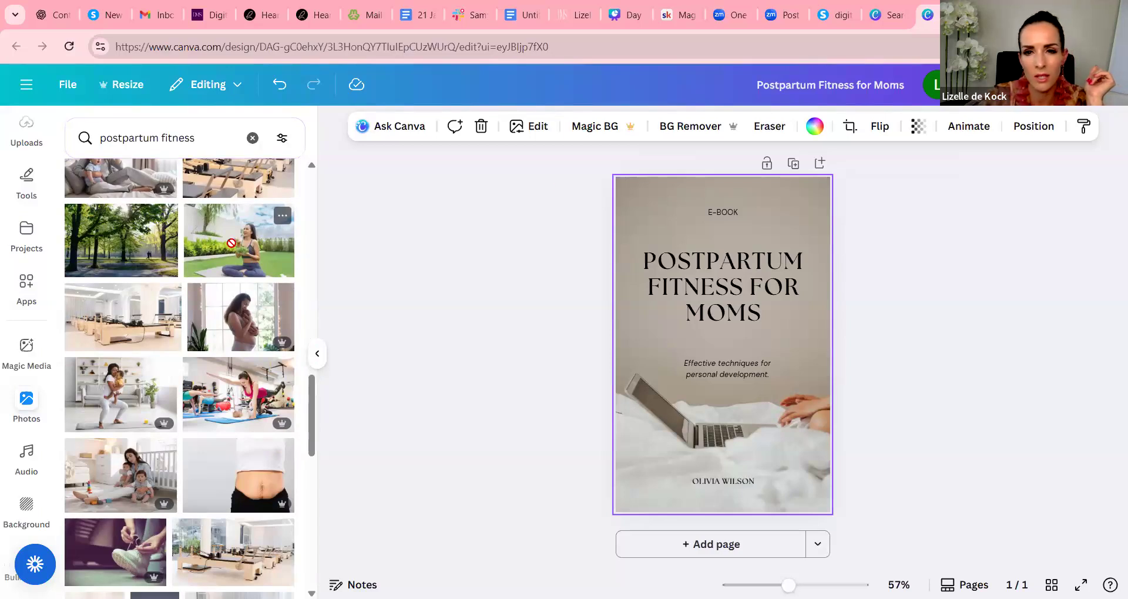
drag(616, 187, 622, 187)
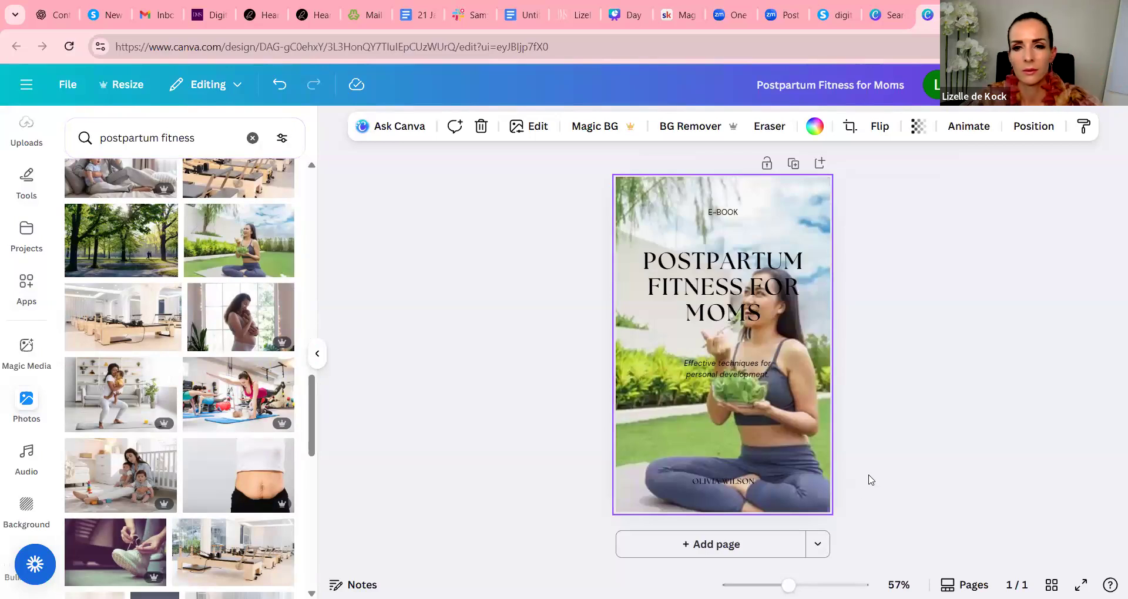
Shrink the cover title to two lines at size 27.5 and move it and the "E-BOOK" label up above the woman's head
click(768, 264)
drag(768, 264, 767, 251)
drag(796, 254, 840, 258)
click(880, 227)
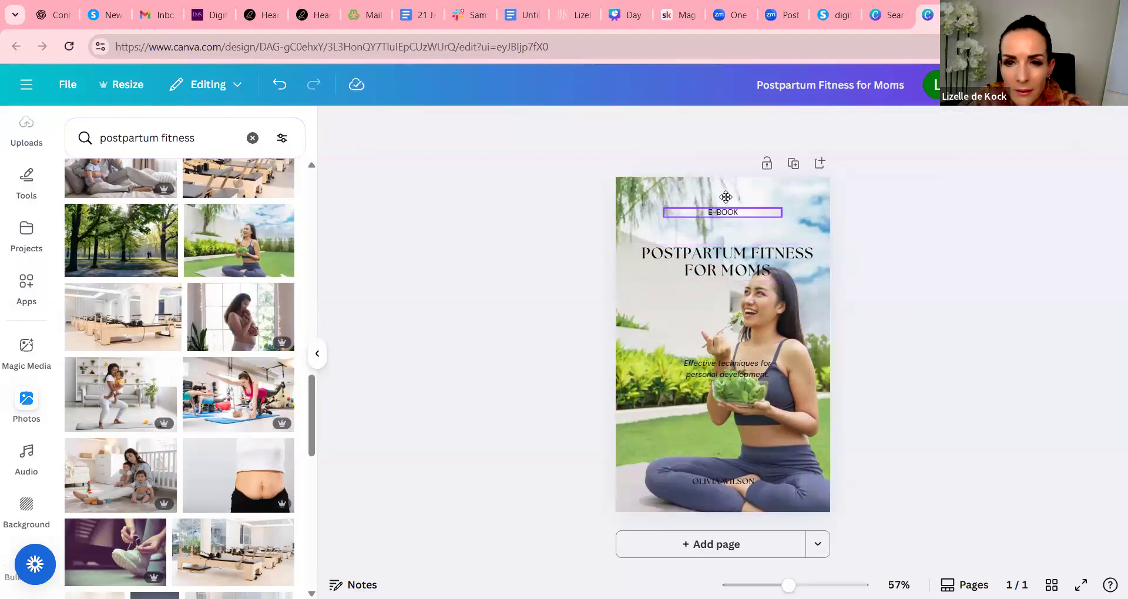
drag(727, 197, 726, 178)
drag(738, 256, 742, 227)
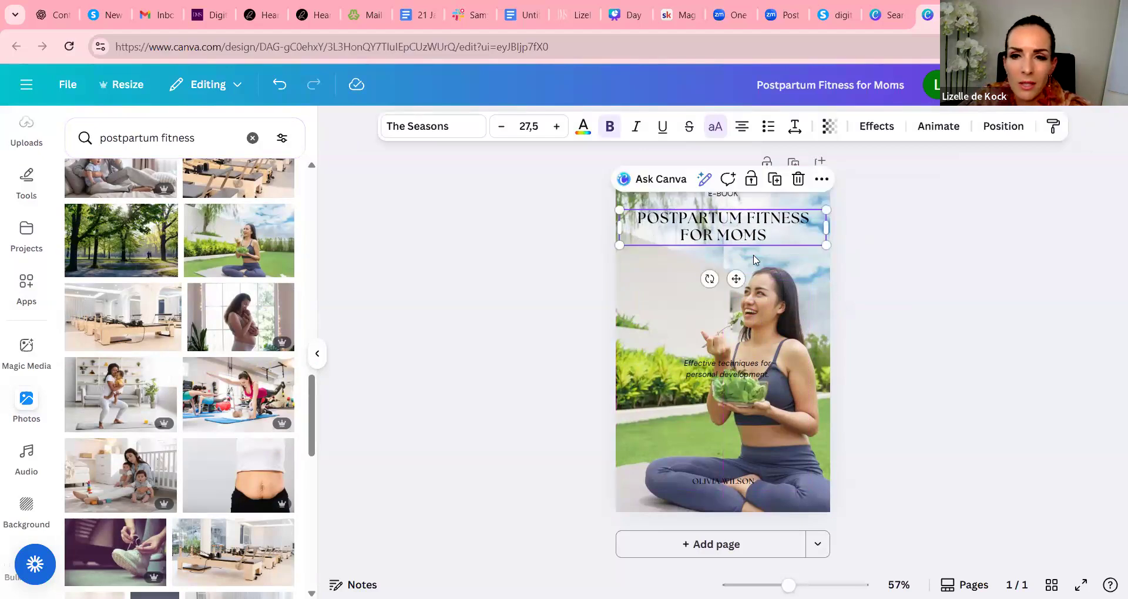
Add a white filled rectangle graphic and enlarge it to sit behind the "E-BOOK" label and the title
scroll(29, 203, up, 3)
click(26, 187)
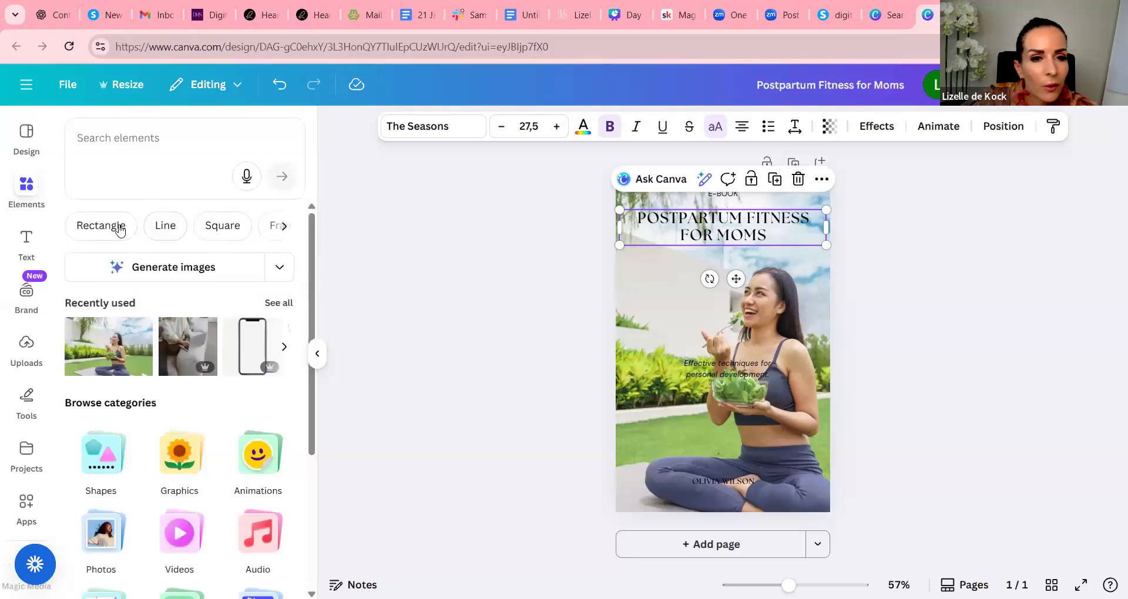
click(110, 228)
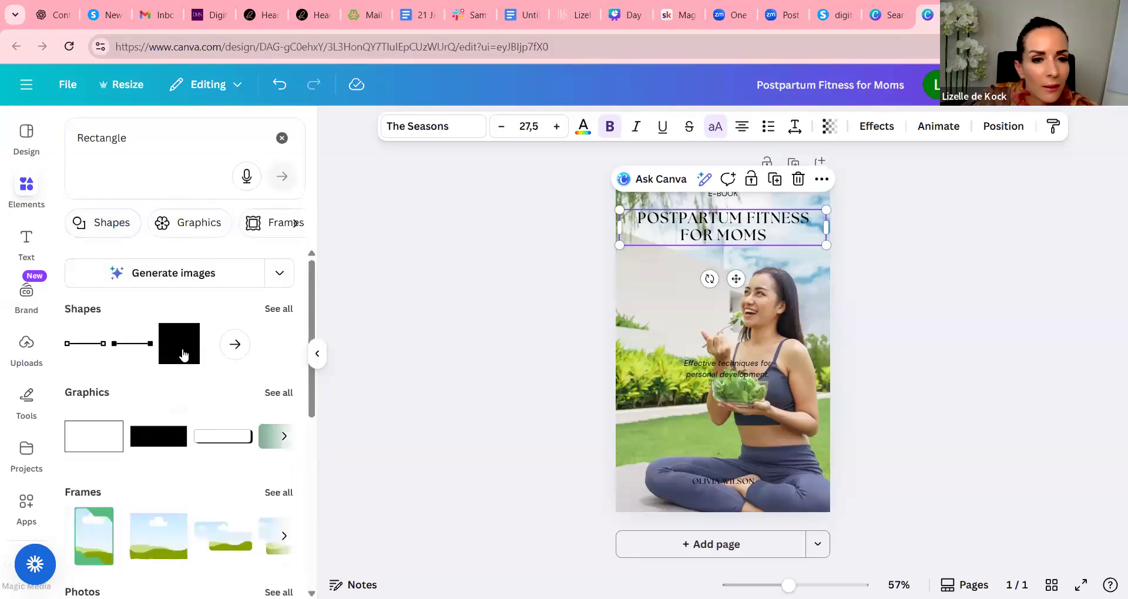
click(154, 443)
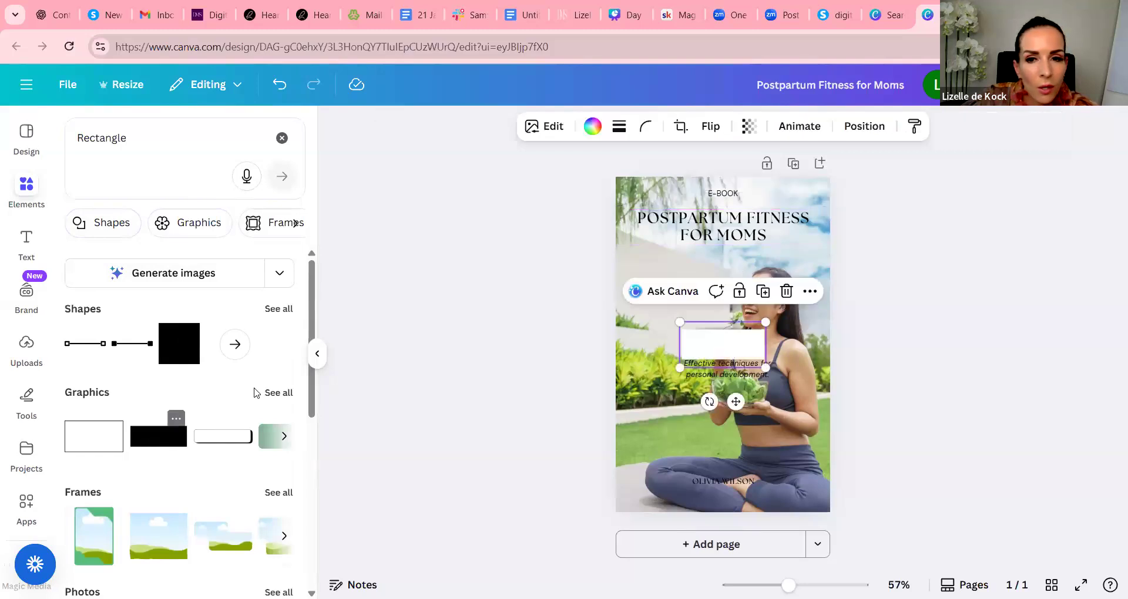
drag(727, 348, 832, 308)
drag(773, 260, 772, 223)
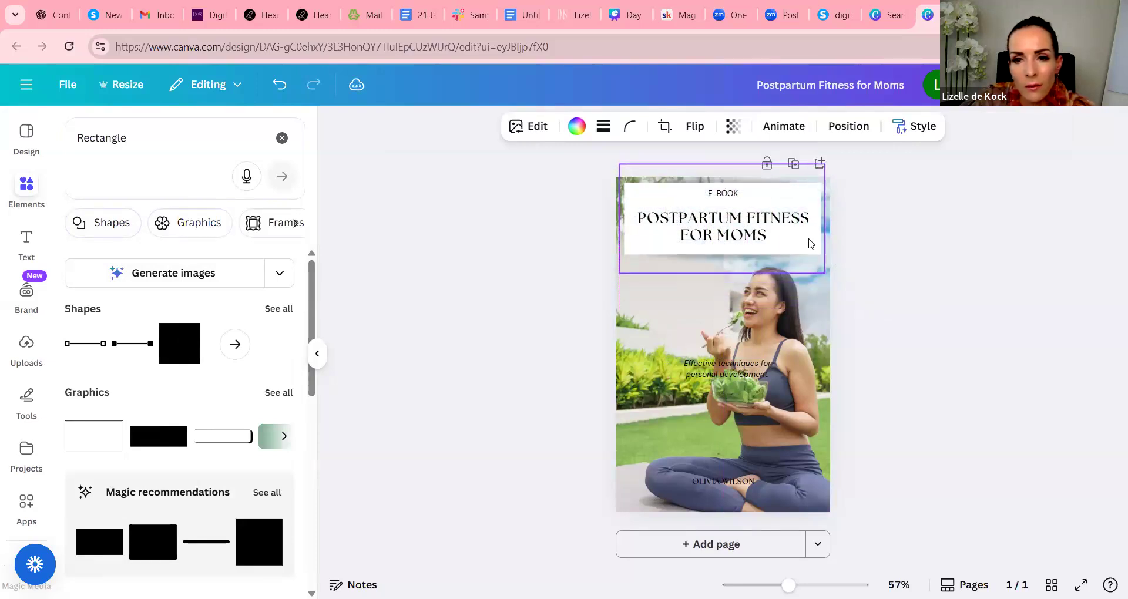
Delete the "Effective techniques for personal development." subtitle from the cover
click(946, 345)
click(728, 368)
key(Delete)
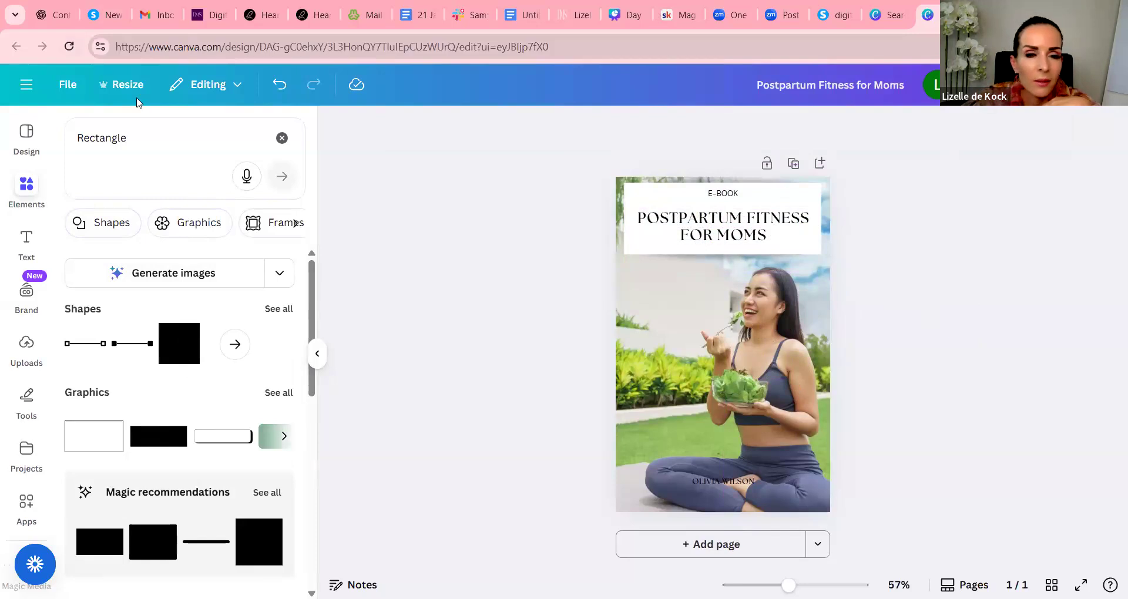
Return to the e-book template results and open the "Beige Brown How To Sell Online Marketing EBook Cover" template for customizing
click(881, 16)
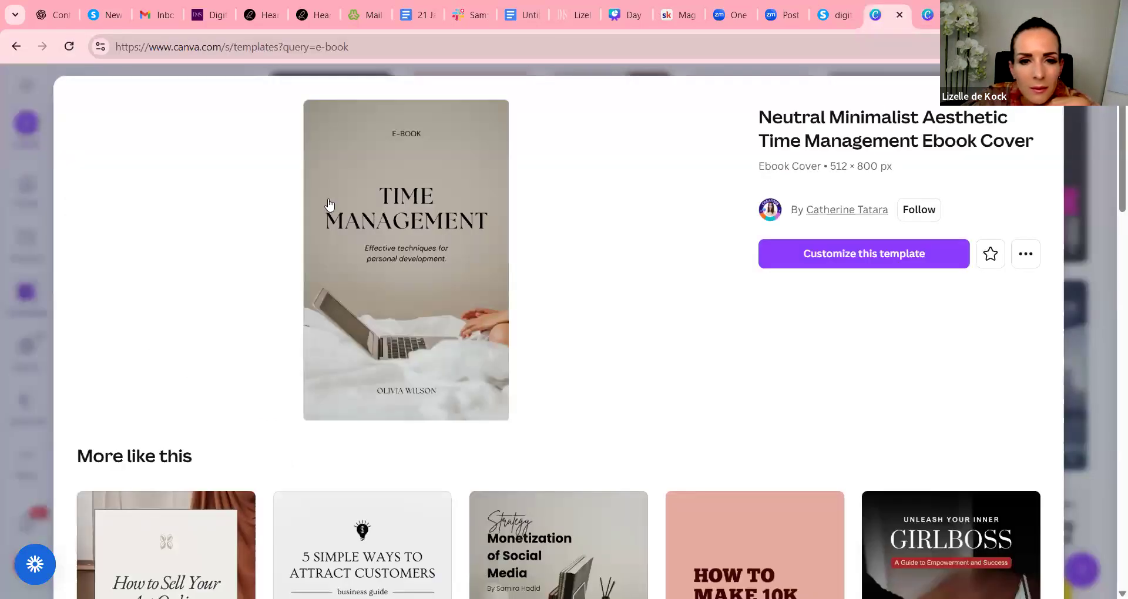
scroll(330, 206, down, 6)
mouse_move(170, 259)
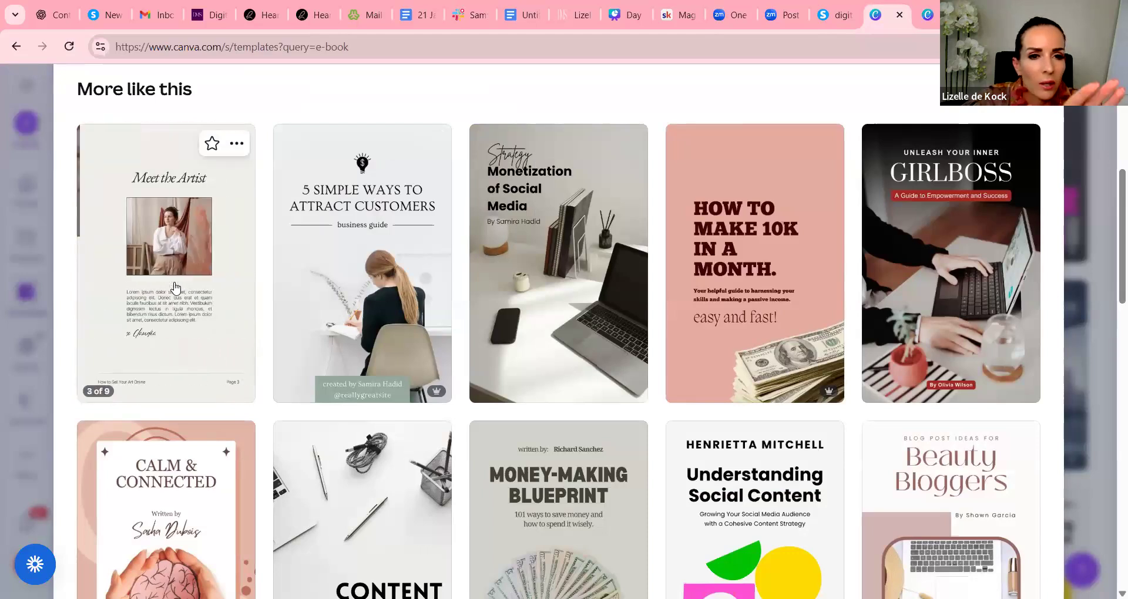
click(177, 287)
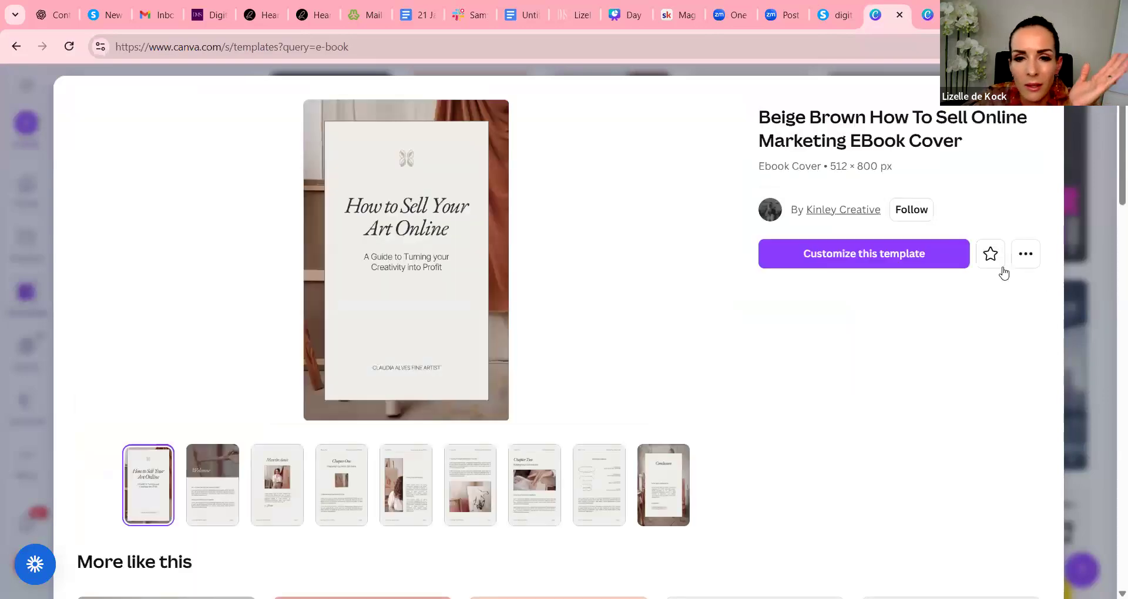
click(891, 260)
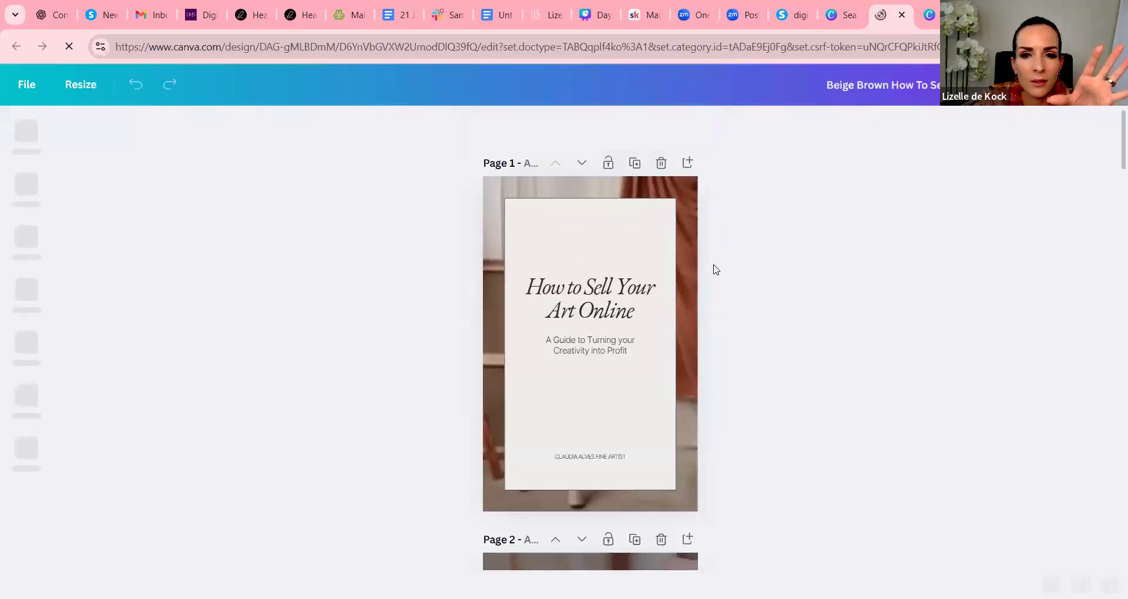
Replace the background photo on page 1 with the recently used picture of the woman eating salad
click(575, 182)
click(26, 456)
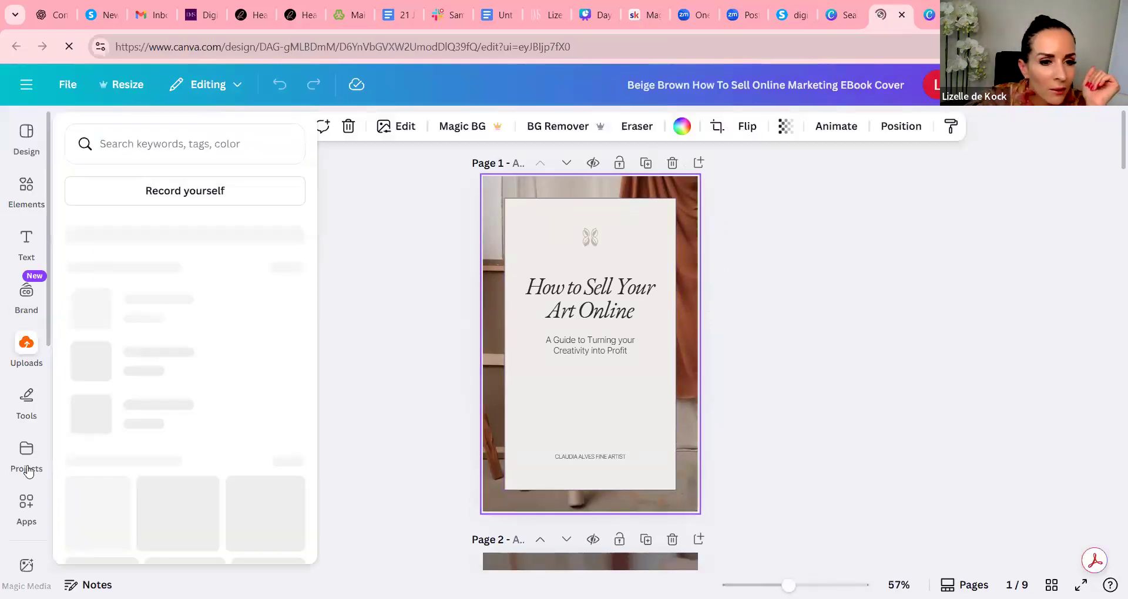
scroll(29, 488, down, 2)
scroll(32, 501, down, 2)
click(28, 401)
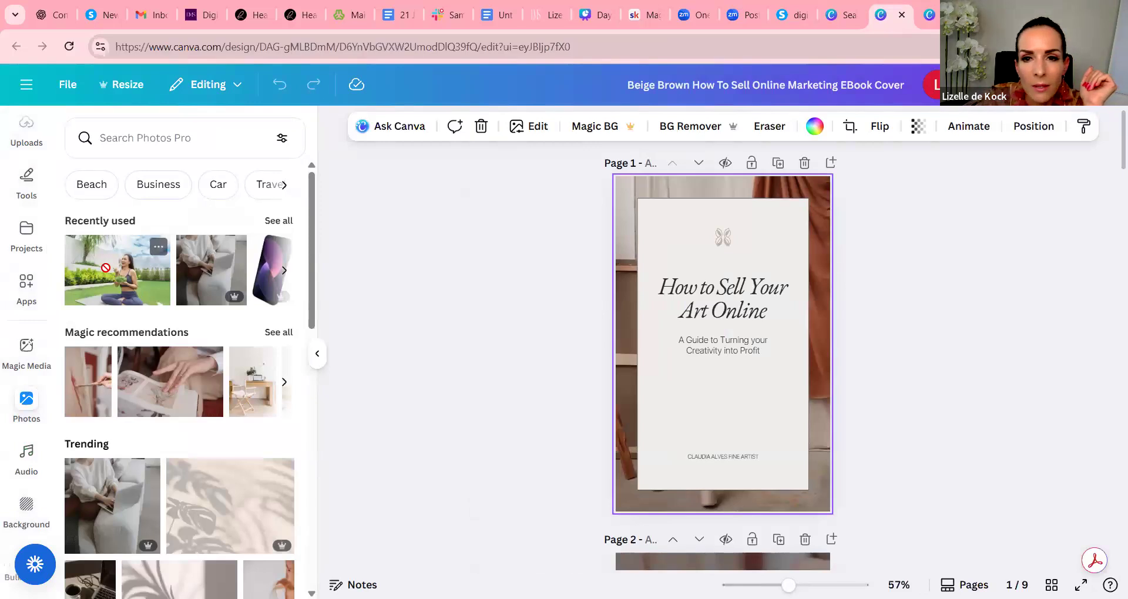
drag(625, 189, 781, 244)
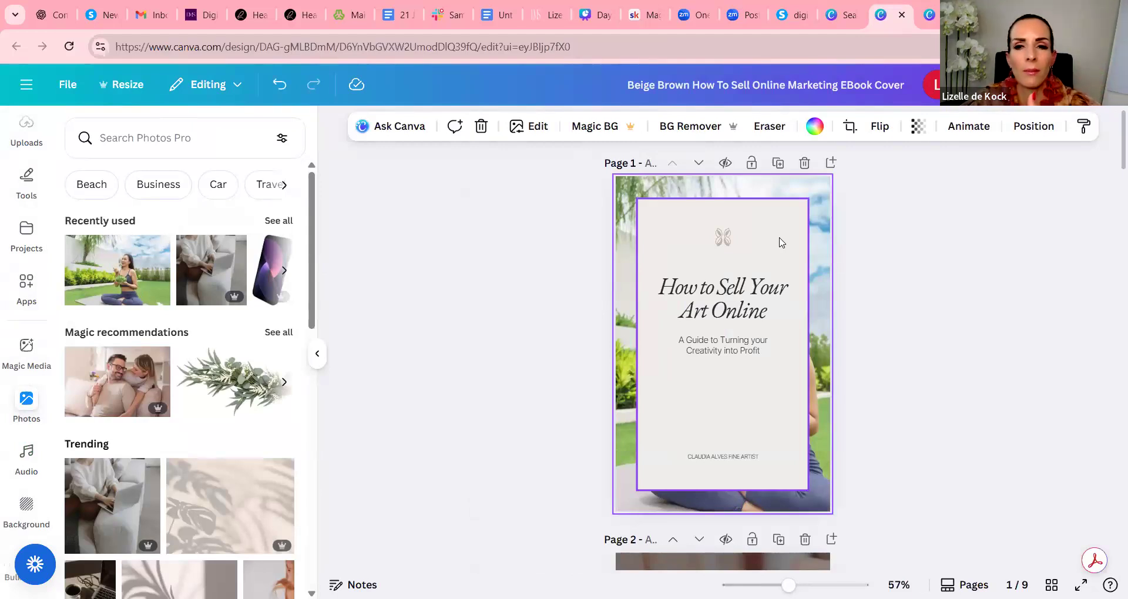
Make the beige rectangle behind the page 1 cover text semi-transparent
click(781, 241)
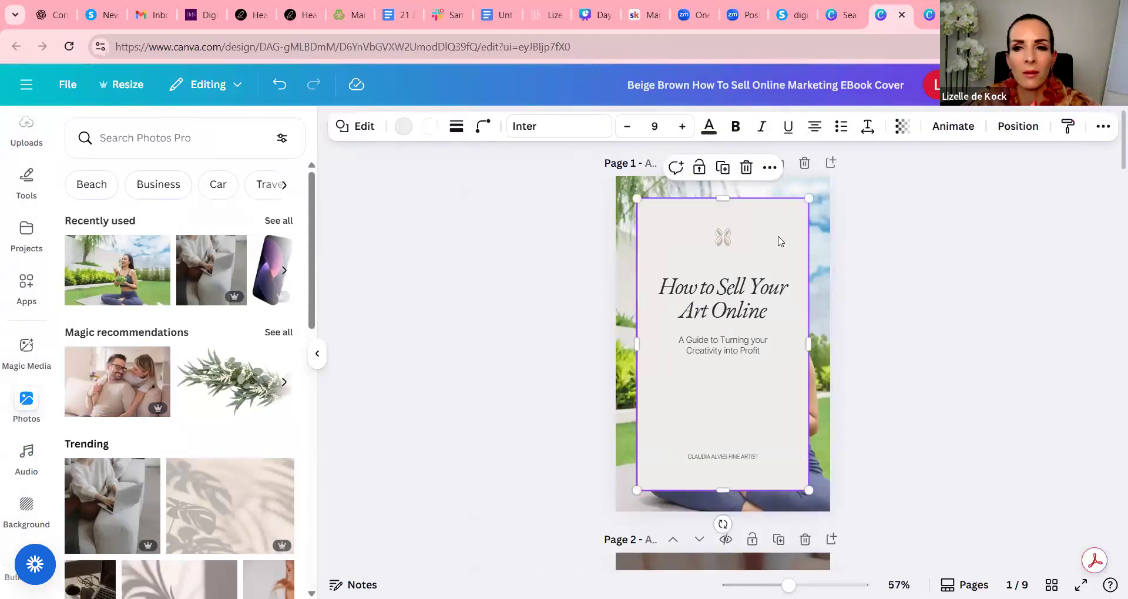
click(903, 127)
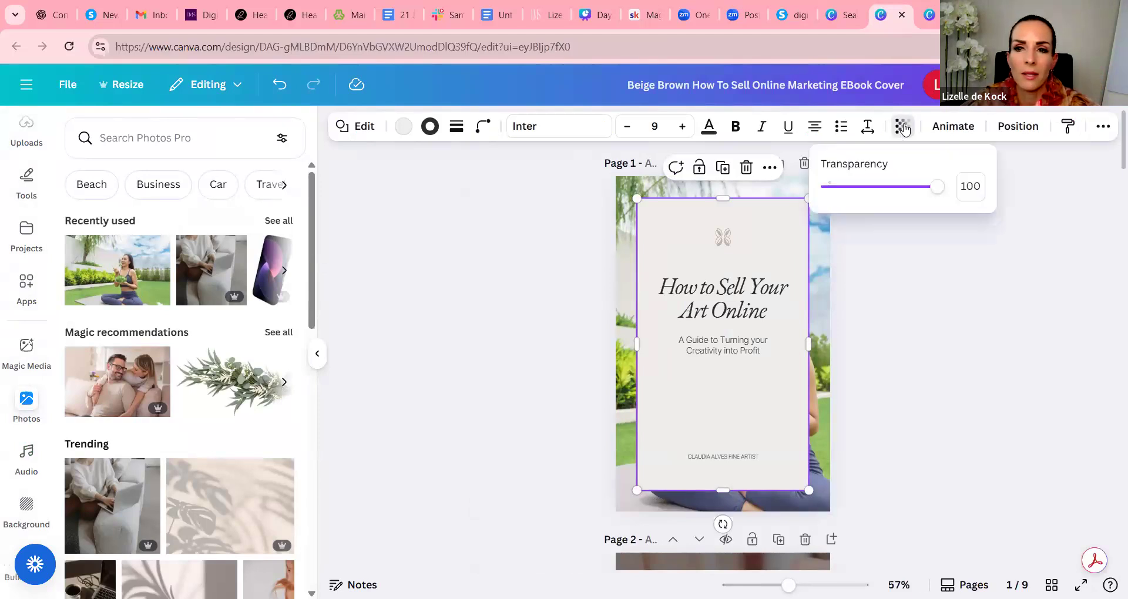
drag(937, 186, 880, 188)
click(900, 293)
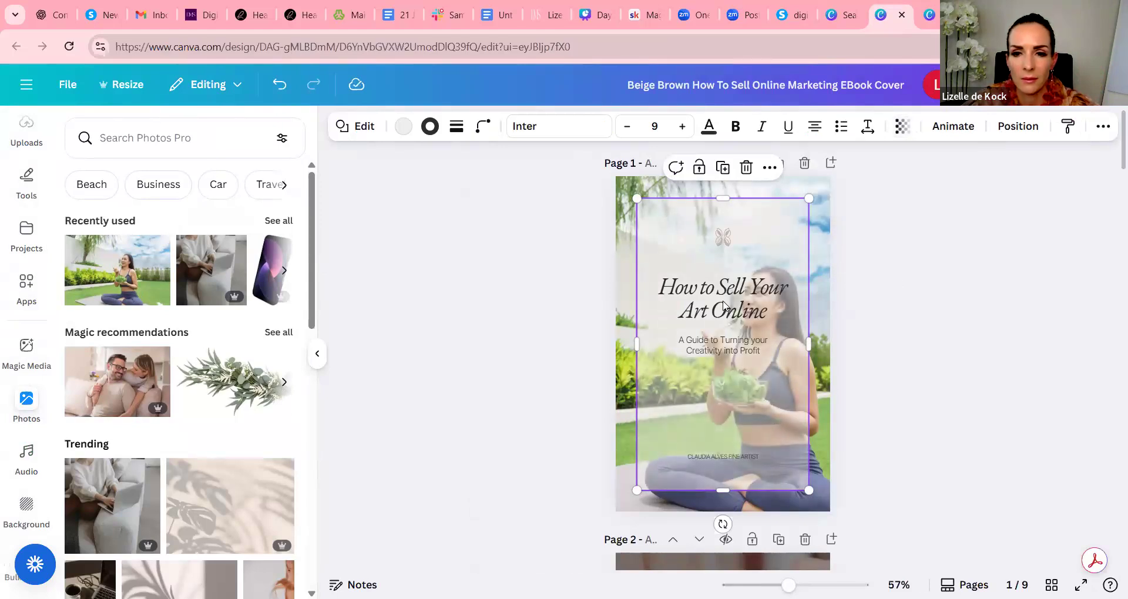
Move the "How to Sell Your Art Online" title up to the upper edge of the beige rectangle
click(727, 295)
mouse_move(727, 296)
mouse_down()
mouse_move(723, 382)
mouse_move(723, 312)
mouse_up()
drag(722, 228, 723, 175)
Set the cover rectangle's transparency value back to 100
click(802, 276)
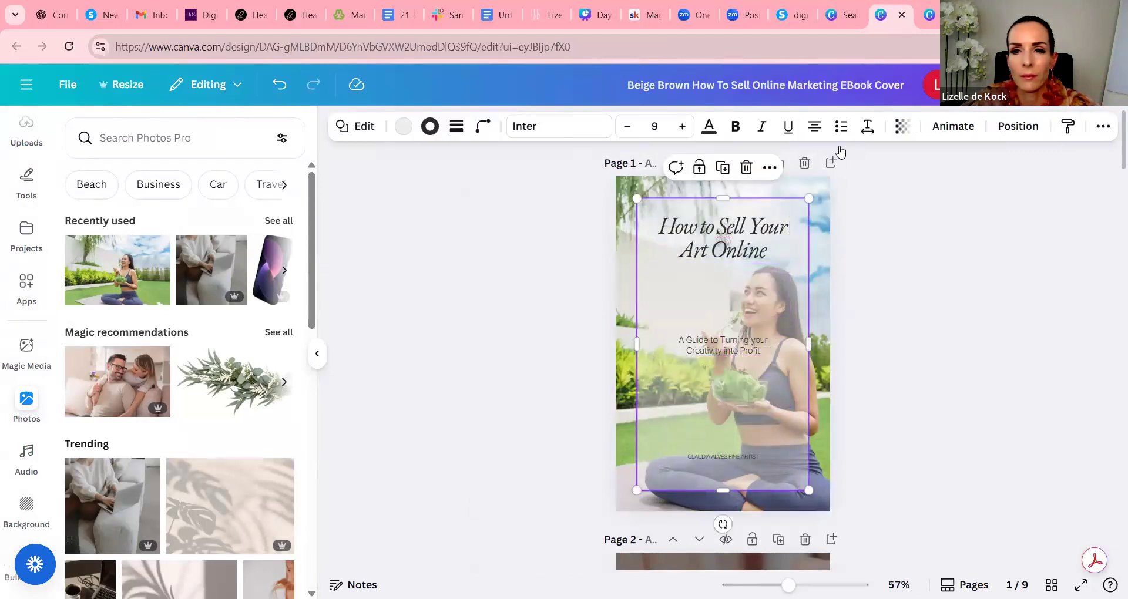
click(904, 126)
drag(922, 188, 939, 272)
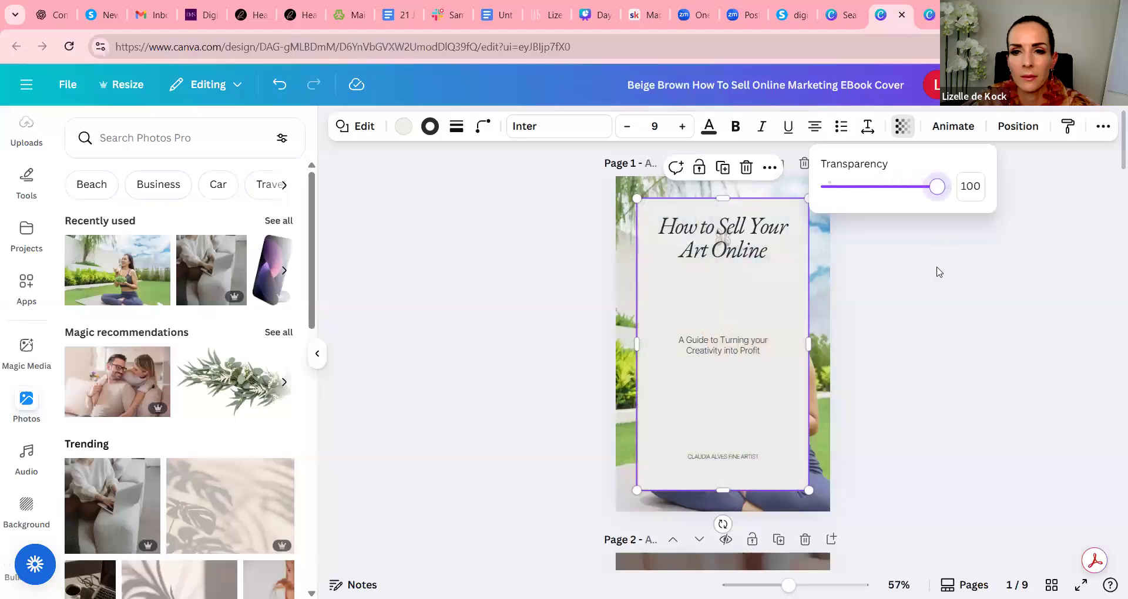
Shorten the beige rectangle so it sits only behind the cover title, and nudge the rectangle and title slightly upward
click(731, 458)
drag(723, 490, 729, 270)
click(919, 236)
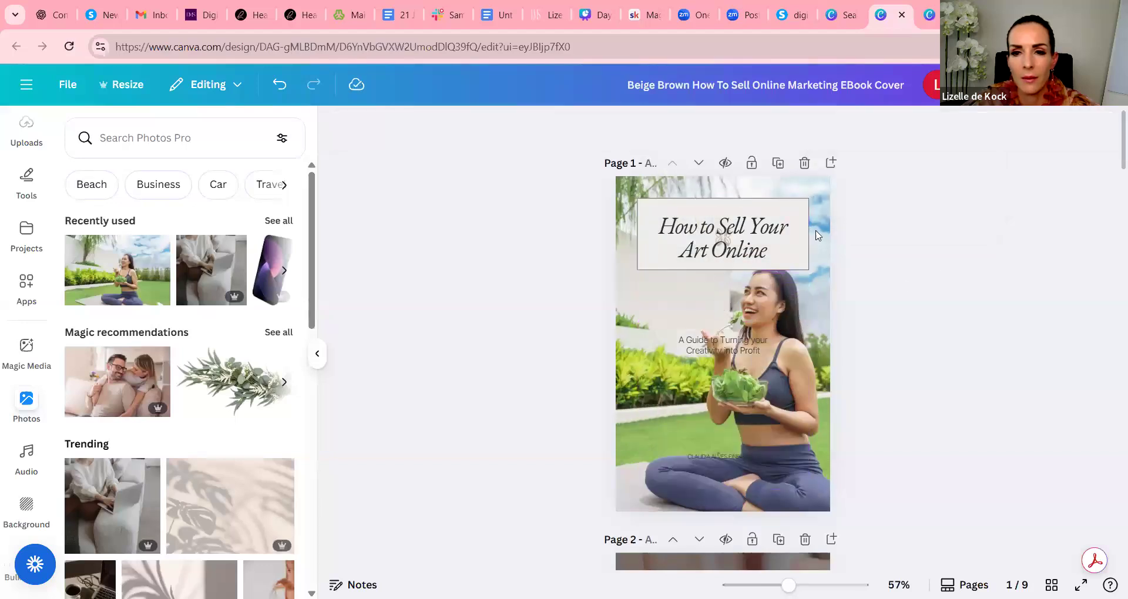
click(803, 236)
drag(804, 236, 769, 225)
click(771, 235)
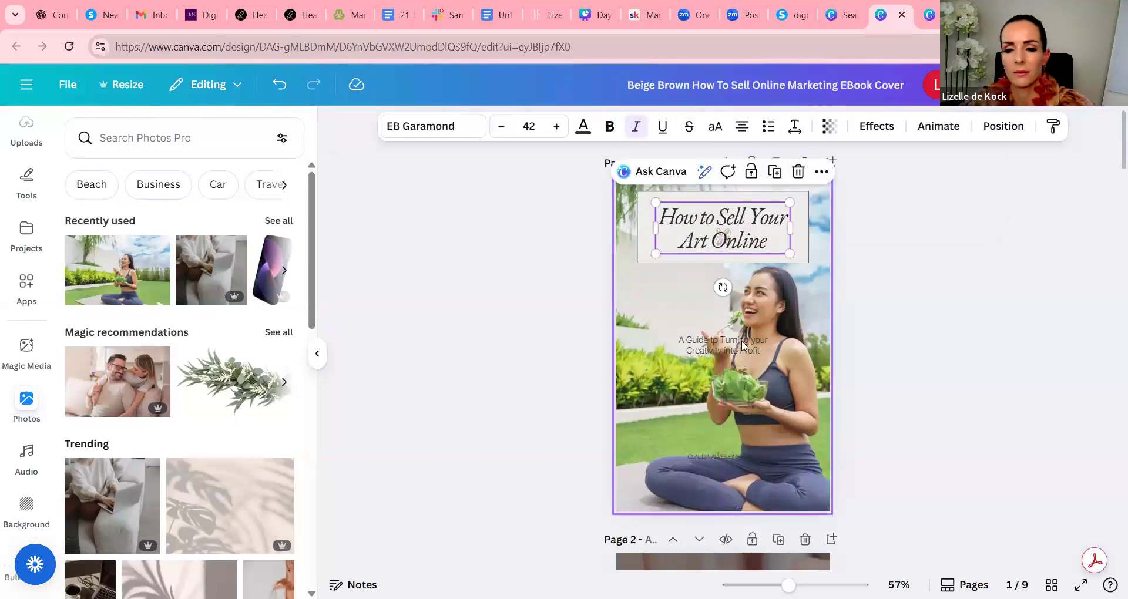
click(742, 346)
click(944, 342)
Look through the template's remaining pages down to the "Conclusion" layout on page 9
scroll(943, 339, down, 5)
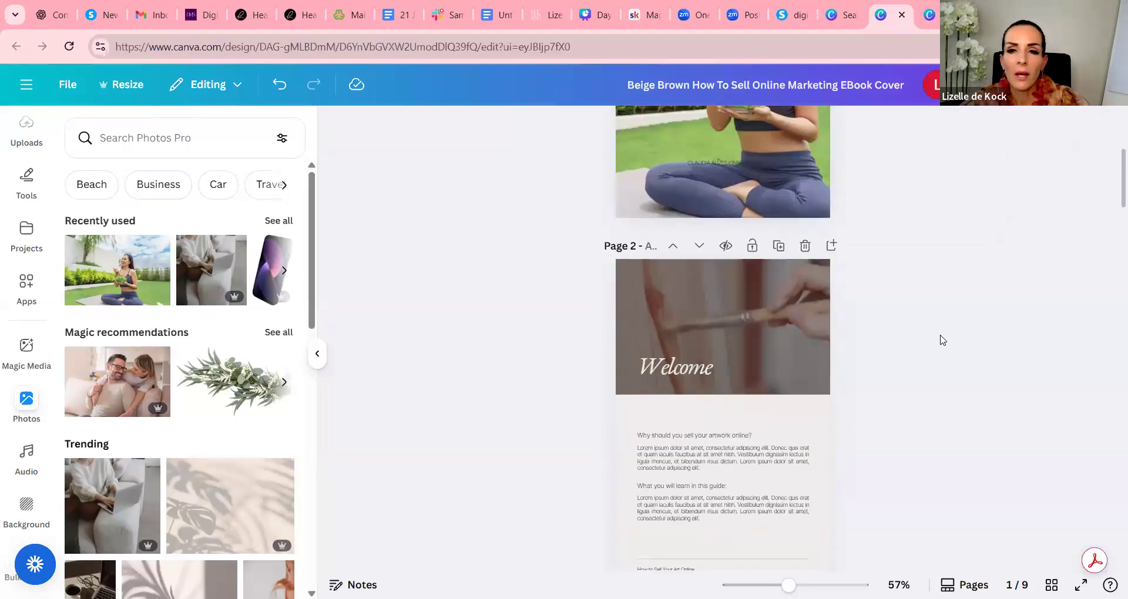
scroll(764, 265, down, 10)
scroll(765, 262, down, 12)
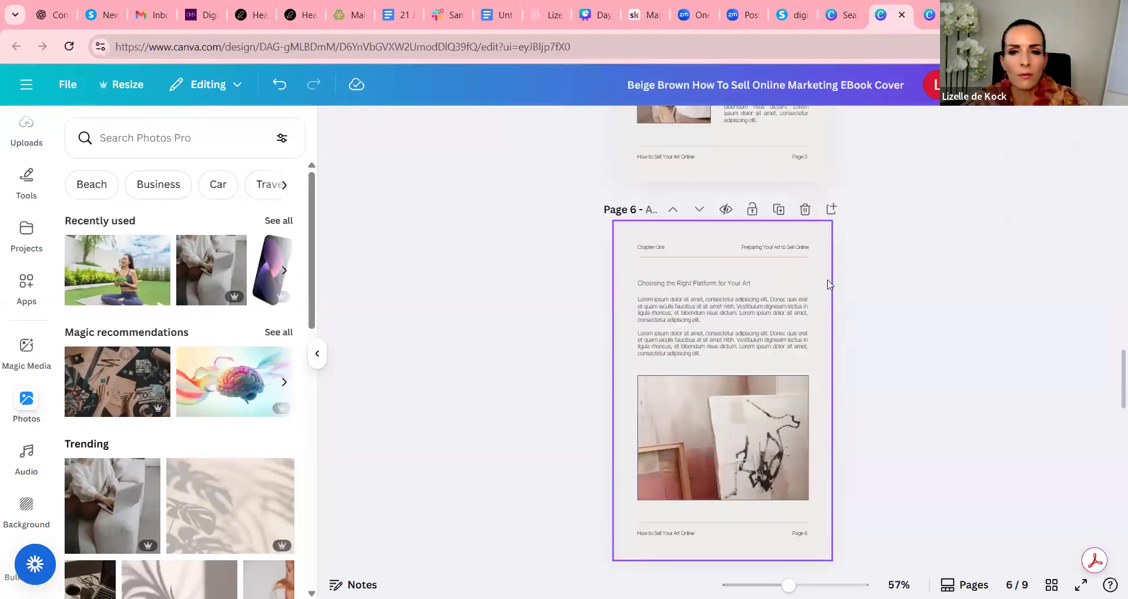
scroll(785, 292, down, 12)
scroll(784, 292, down, 2)
scroll(782, 288, up, 8)
scroll(779, 283, down, 10)
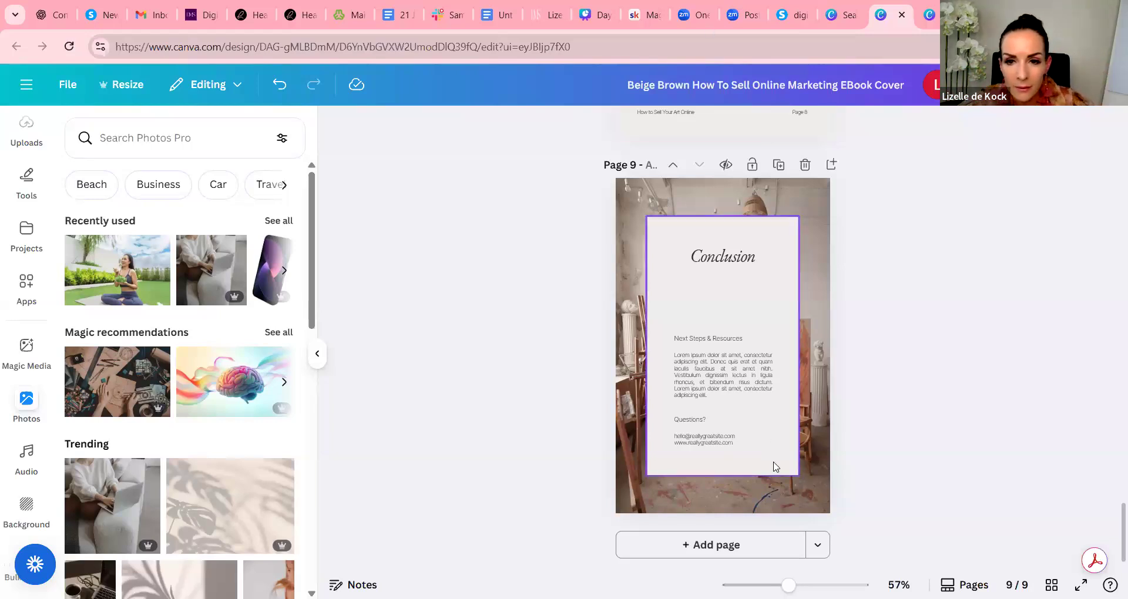
scroll(774, 466, up, 3)
scroll(934, 328, down, 3)
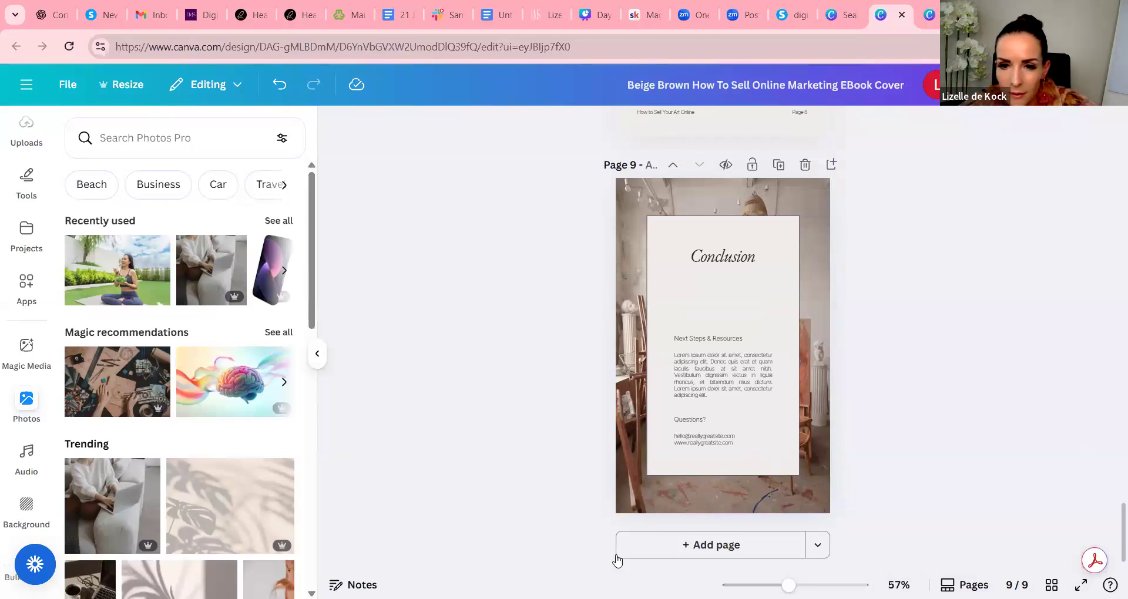
Select the placeholder e-mail line under "Questions?" on page 9 and examine the link targets offered for it
scroll(809, 486, up, 5)
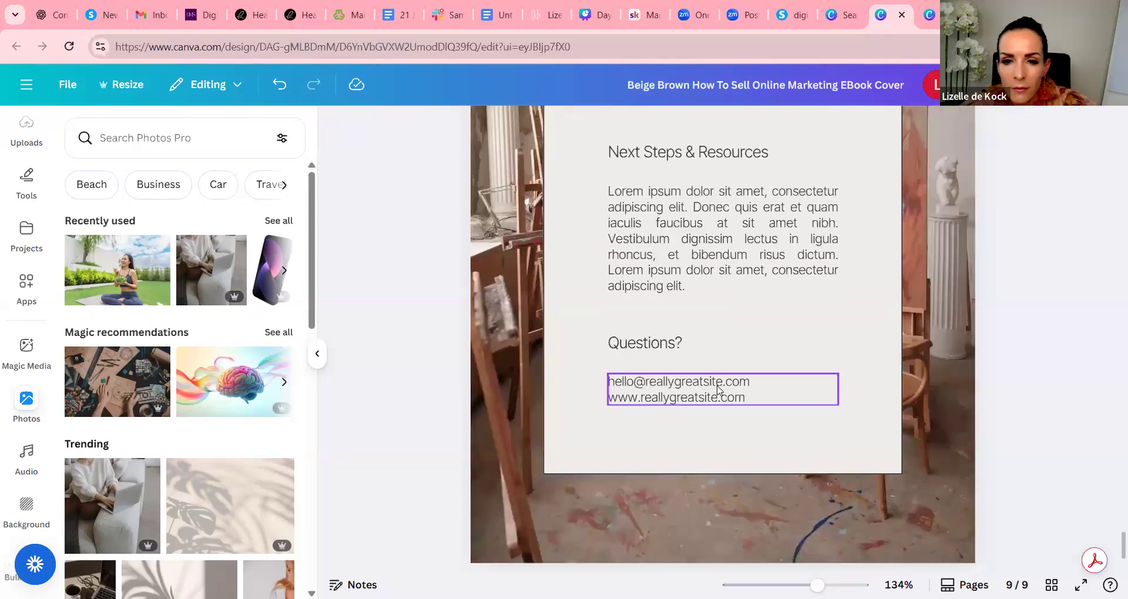
click(720, 374)
double_click(789, 398)
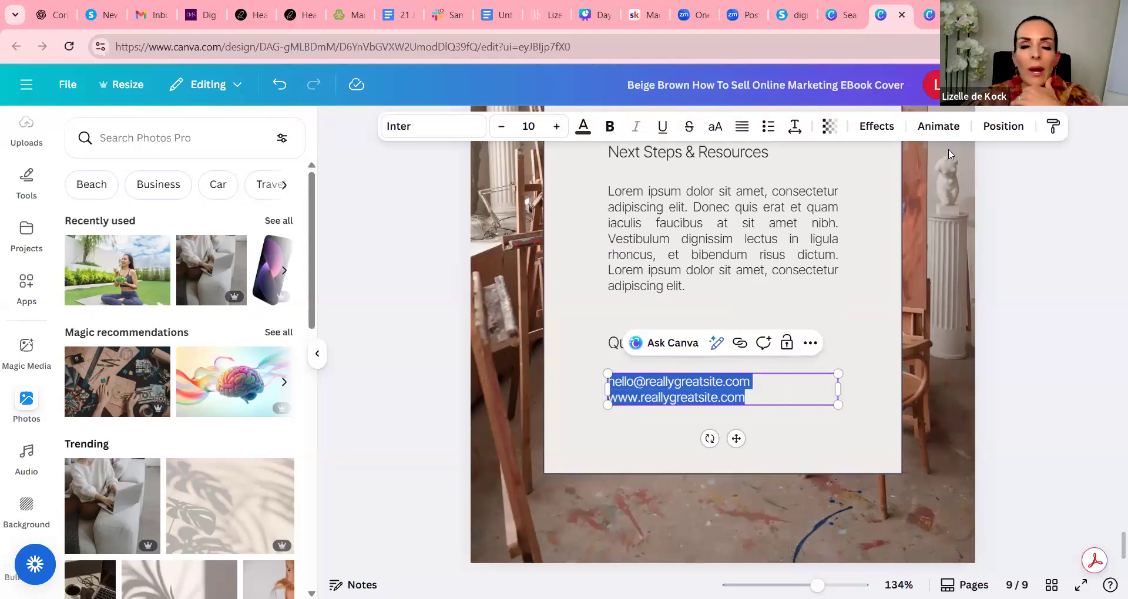
click(764, 382)
double_click(764, 382)
click(758, 381)
drag(751, 382, 608, 383)
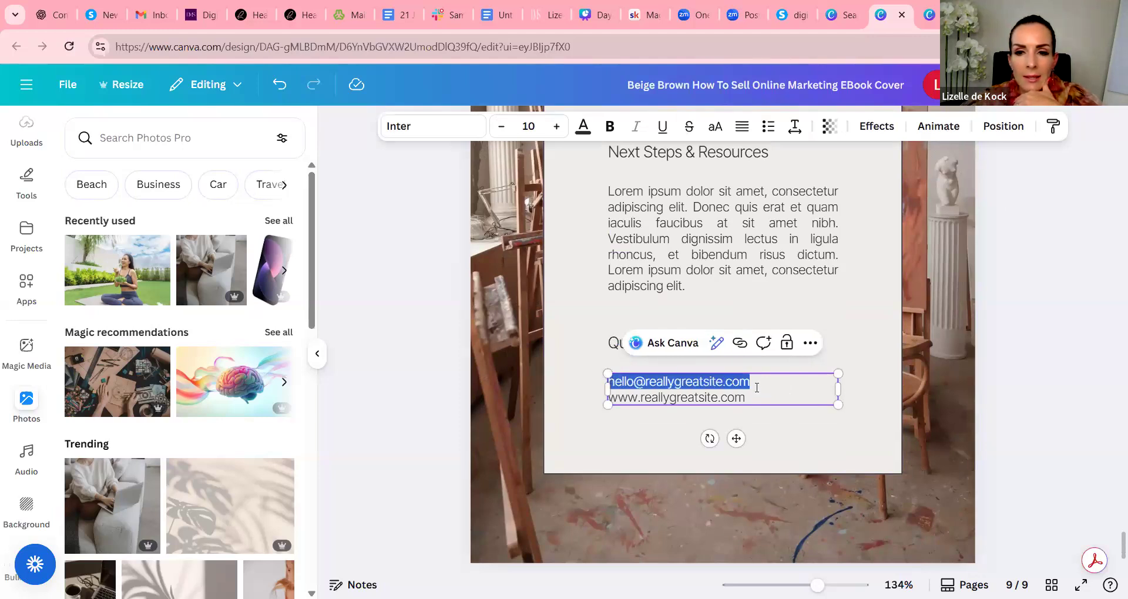
click(740, 346)
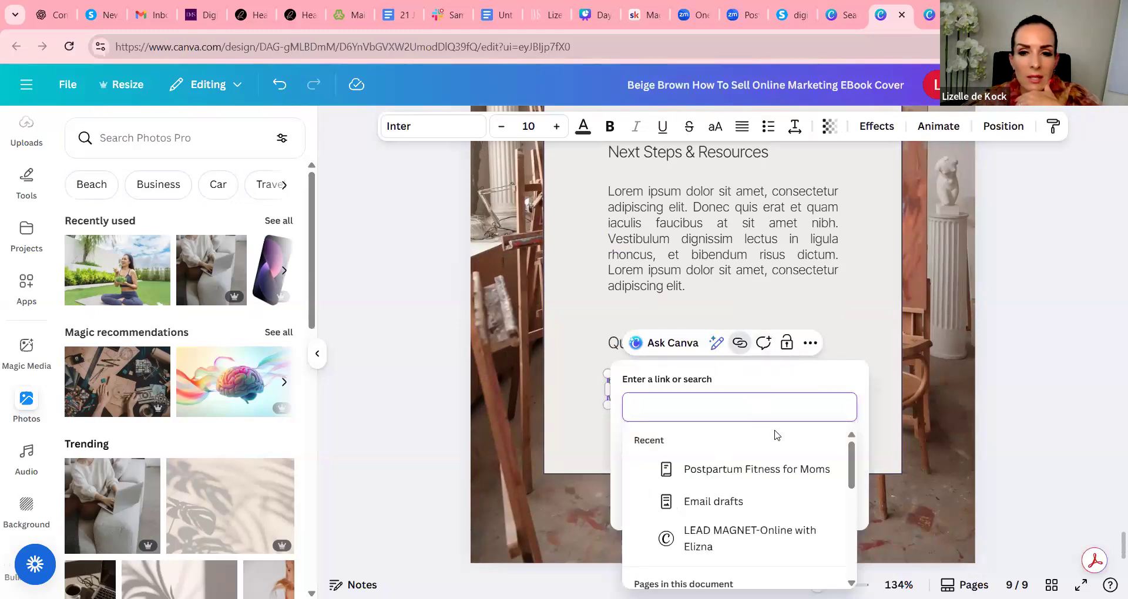
scroll(777, 434, down, 3)
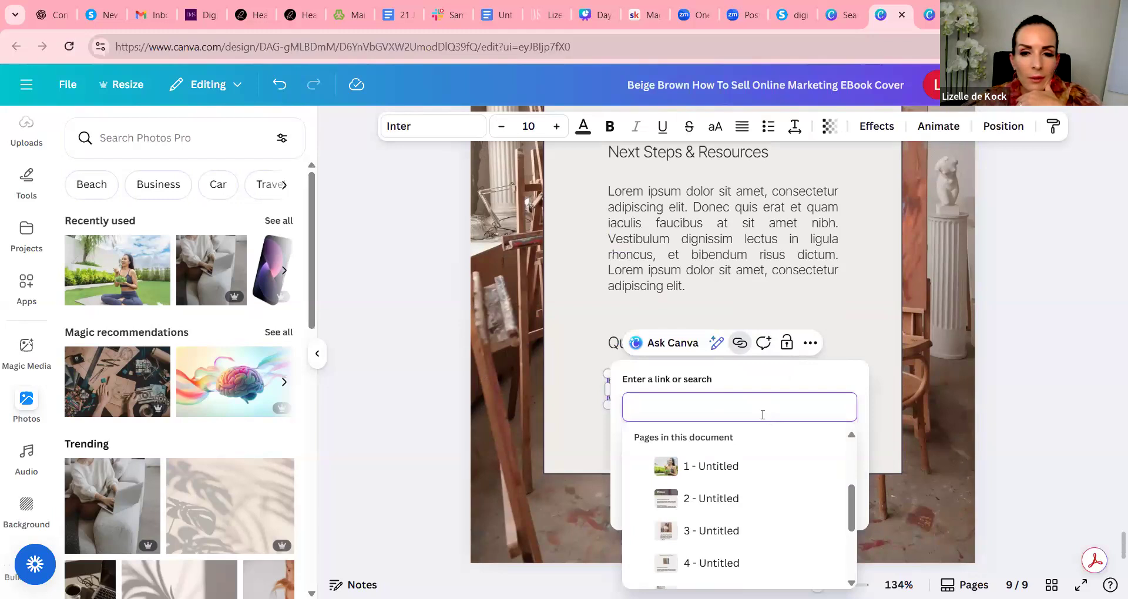
click(814, 275)
click(699, 400)
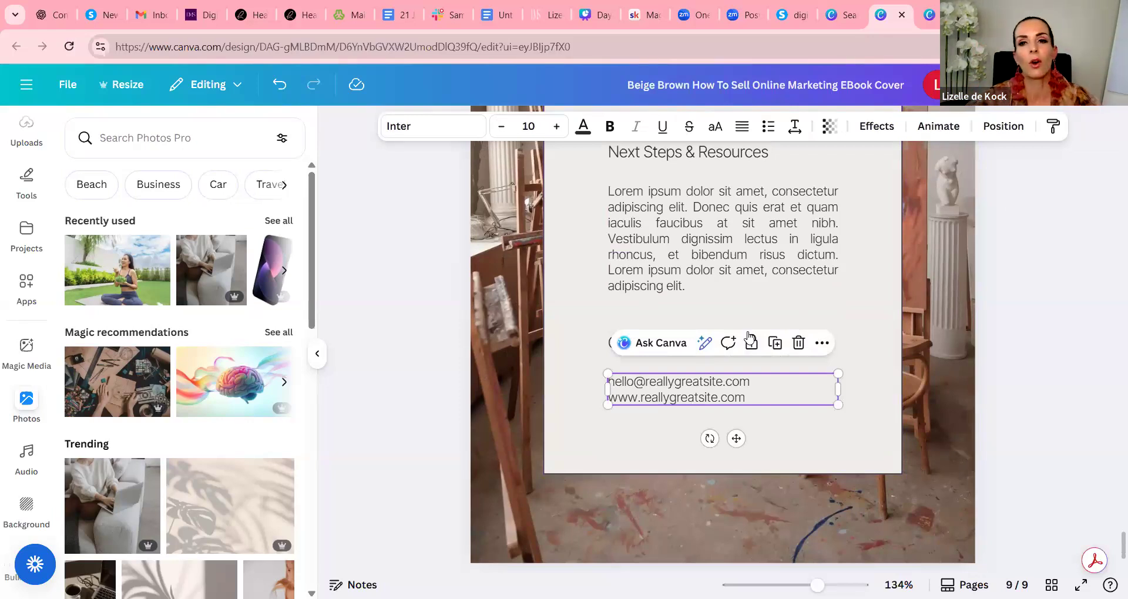
scroll(803, 382, up, 3)
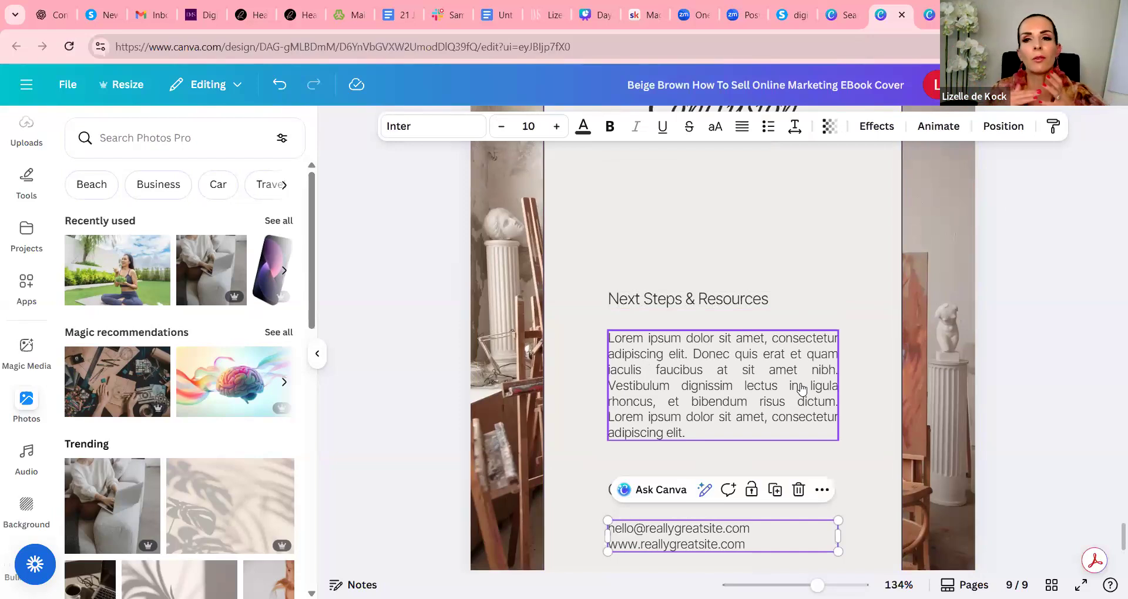